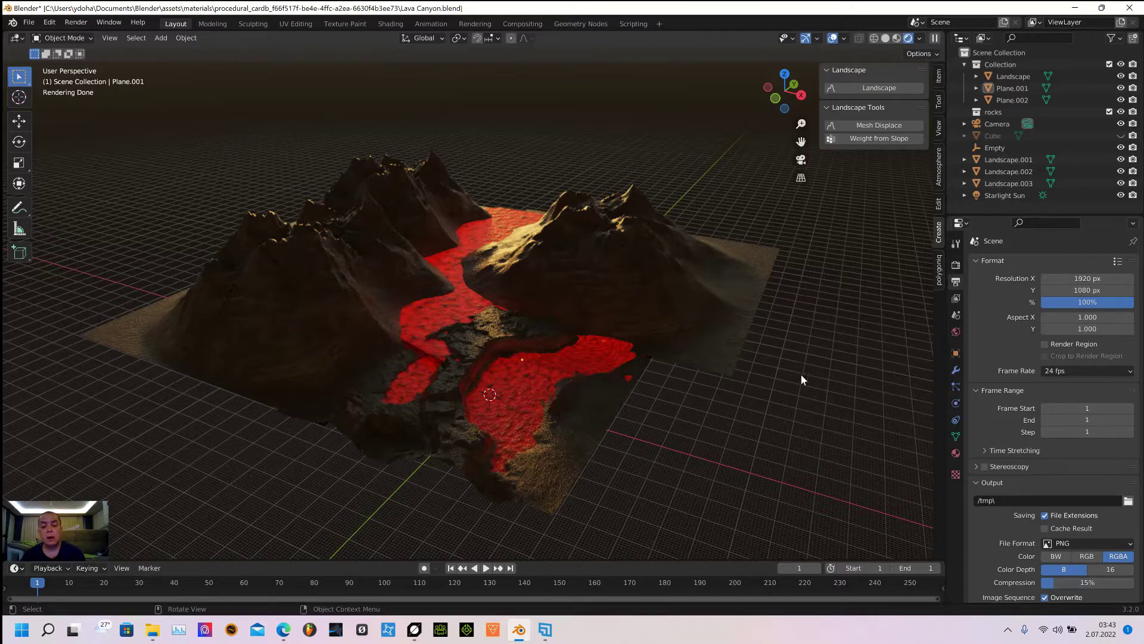
Examine the lava canyon scene from several sides, selecting the two lava planes and one mountain landscape in turn.
{"action": "middle_click_drag", "start_coordinate": [833, 390], "coordinate": [799, 420]}
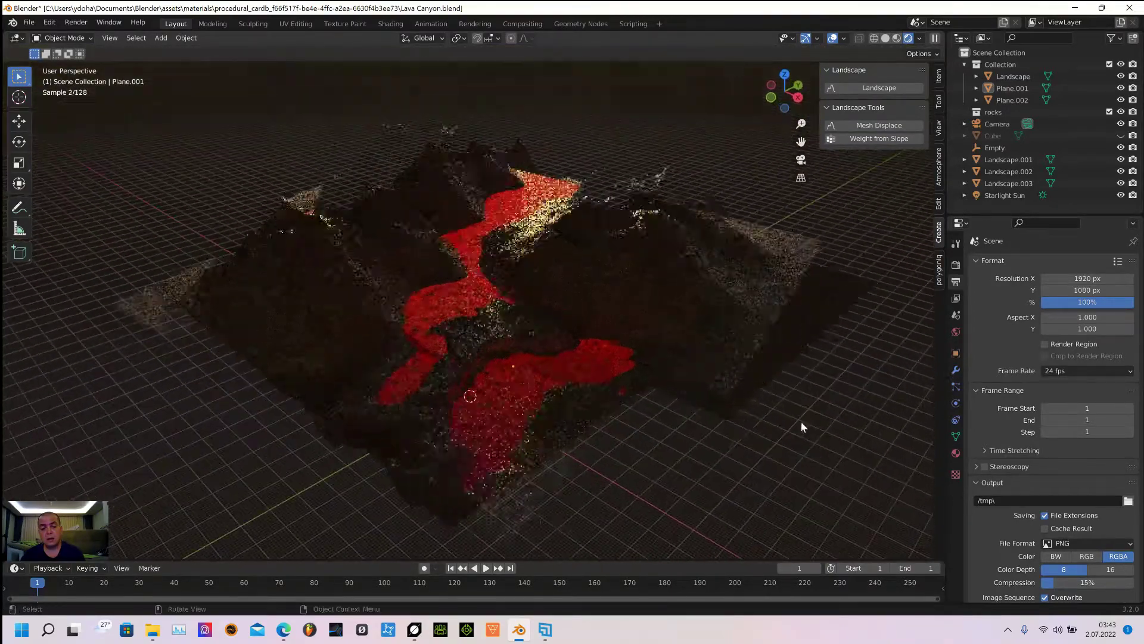
{"action": "left_click", "coordinate": [495, 409]}
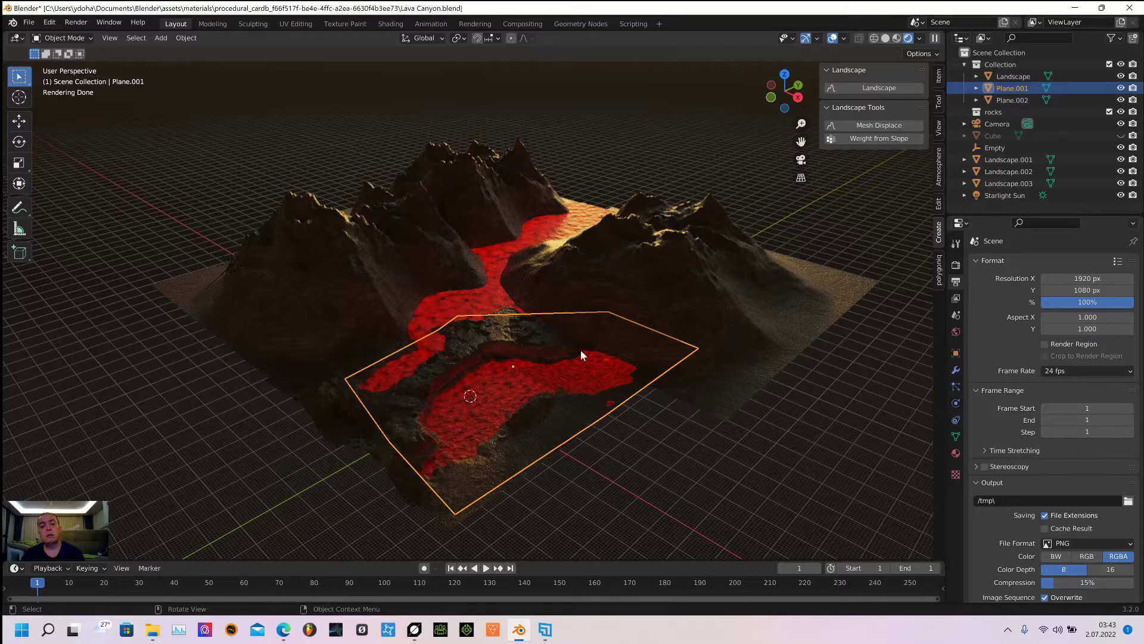
{"action": "left_click", "coordinate": [479, 307]}
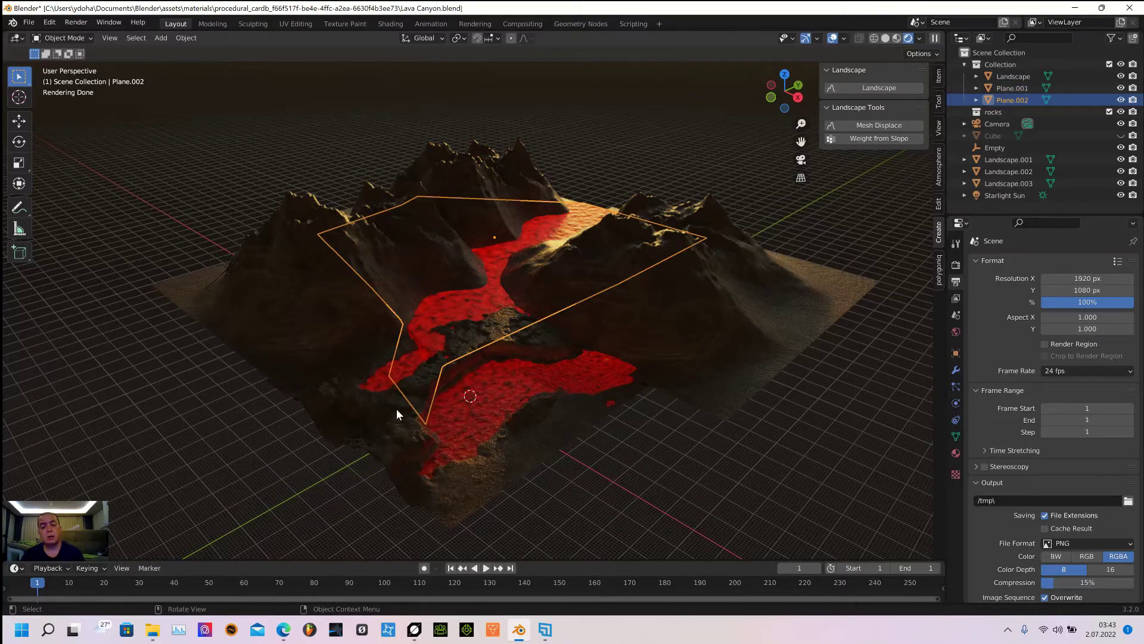
{"action": "middle_click_drag", "start_coordinate": [397, 414], "coordinate": [550, 470]}
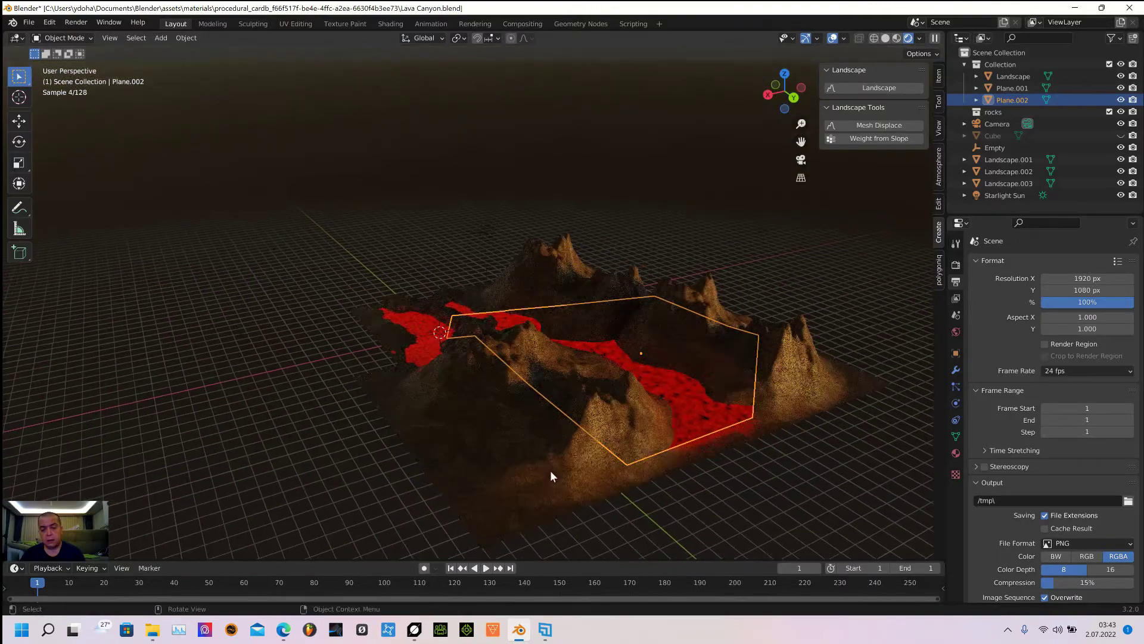
{"action": "left_click", "coordinate": [577, 470]}
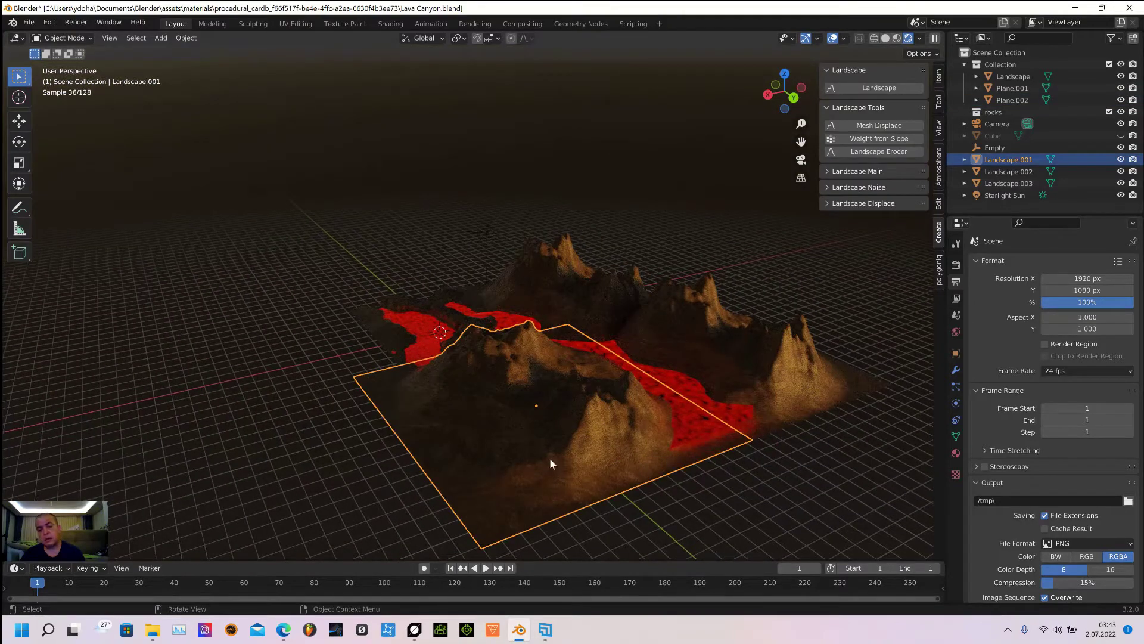
{"action": "middle_click_drag", "start_coordinate": [812, 426], "coordinate": [692, 455]}
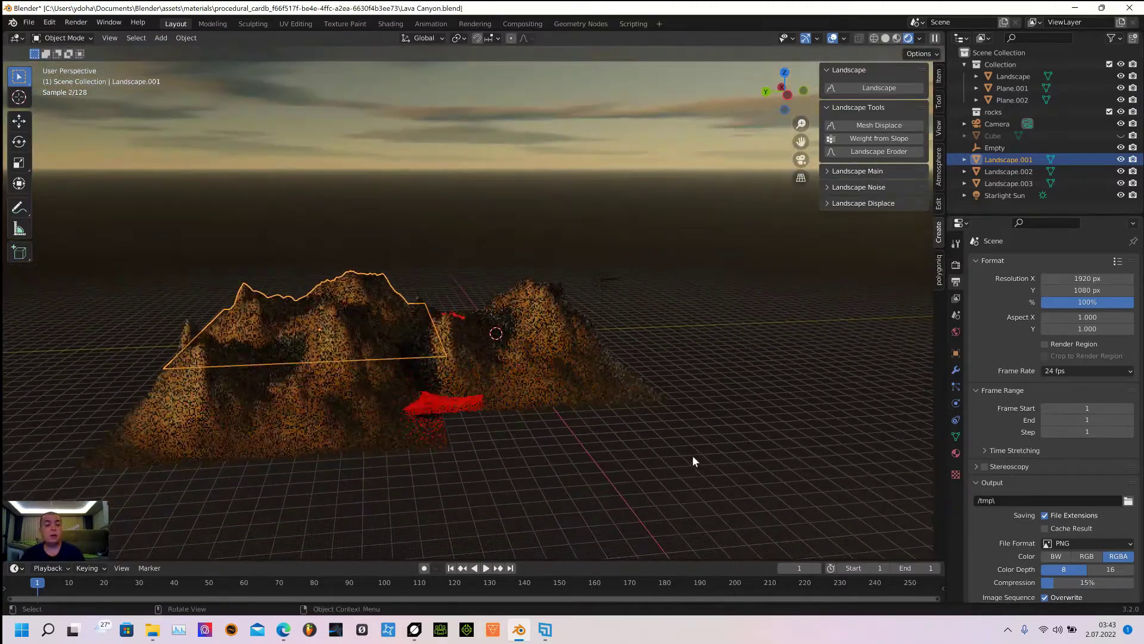
{"action": "left_click", "coordinate": [187, 140]}
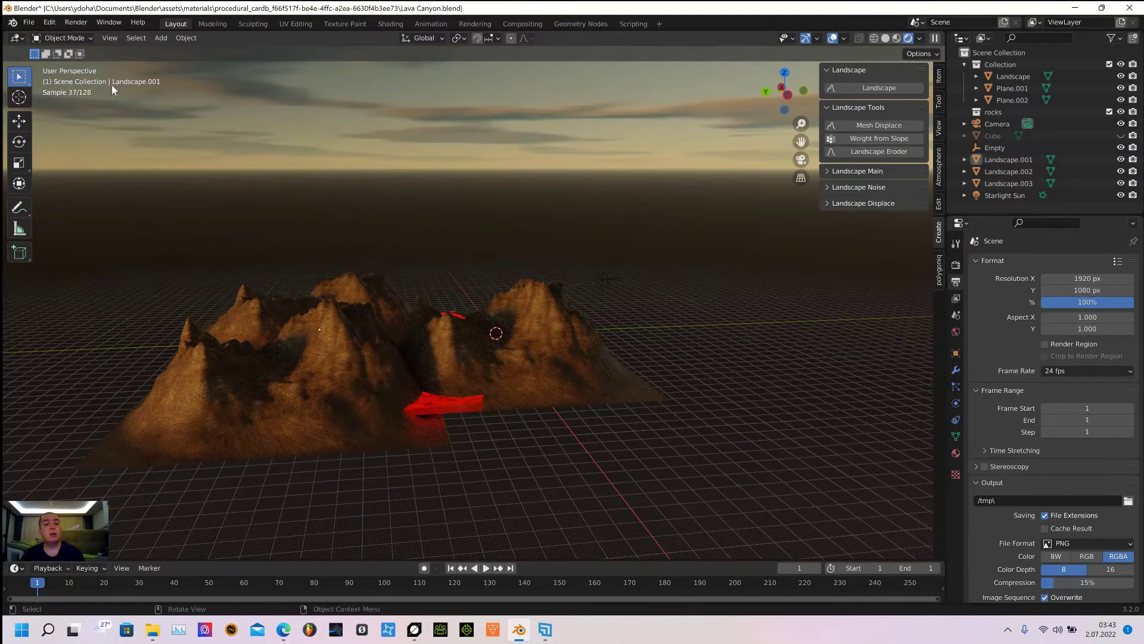
Make sure the A.N.T.Landscape add-on is enabled in the preferences and save them.
{"action": "left_click", "coordinate": [51, 23]}
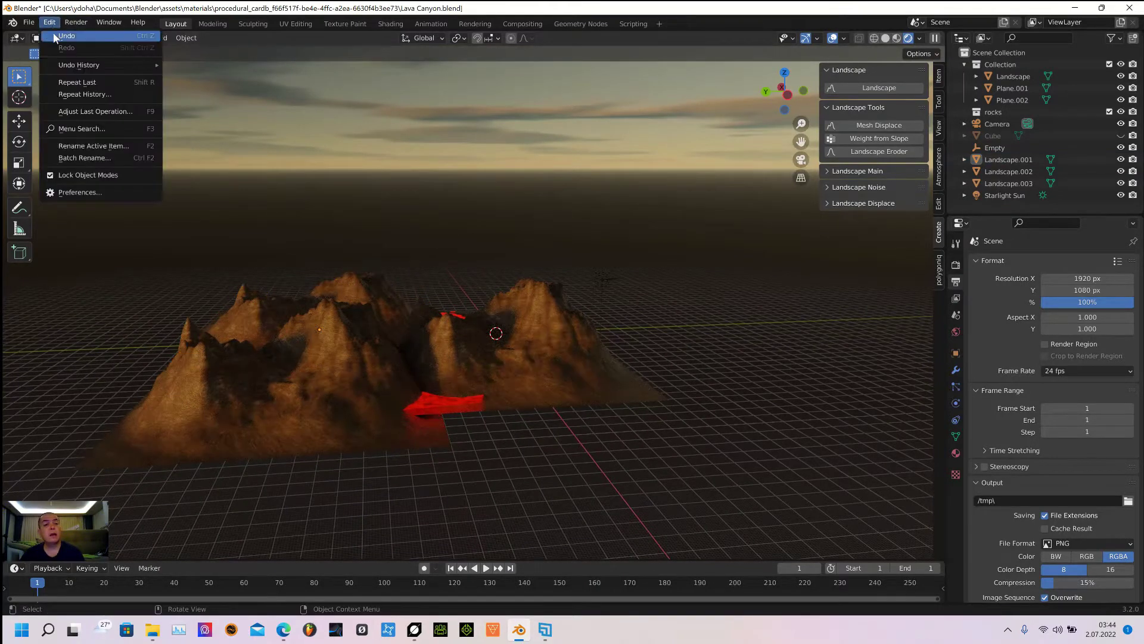
{"action": "left_click", "coordinate": [93, 193]}
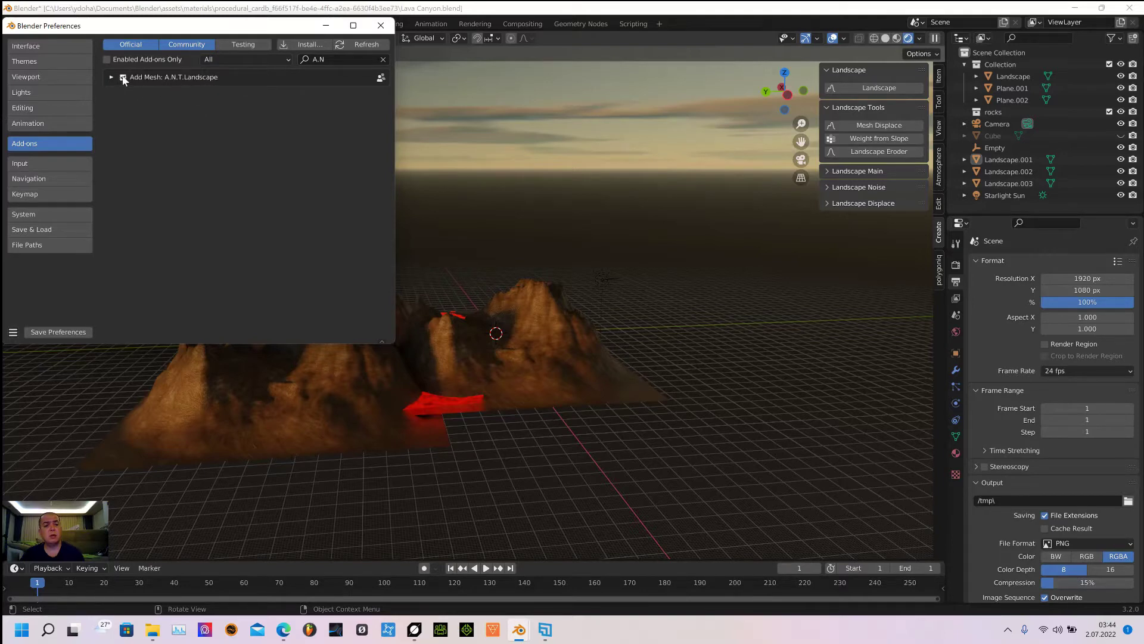
{"action": "left_click", "coordinate": [77, 332]}
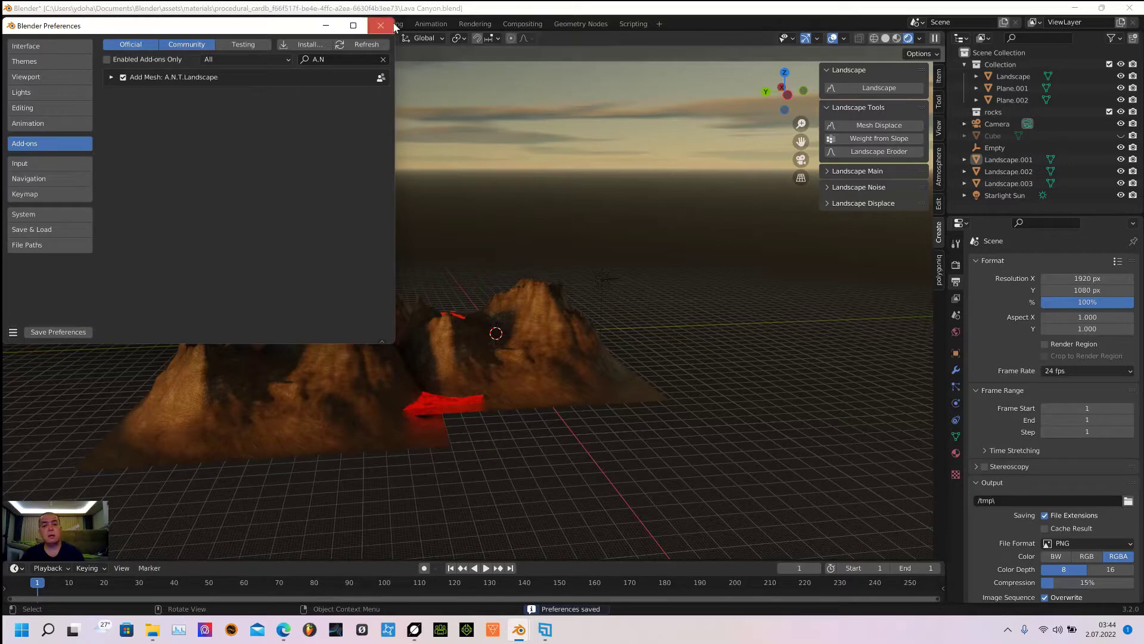
{"action": "left_click", "coordinate": [381, 25]}
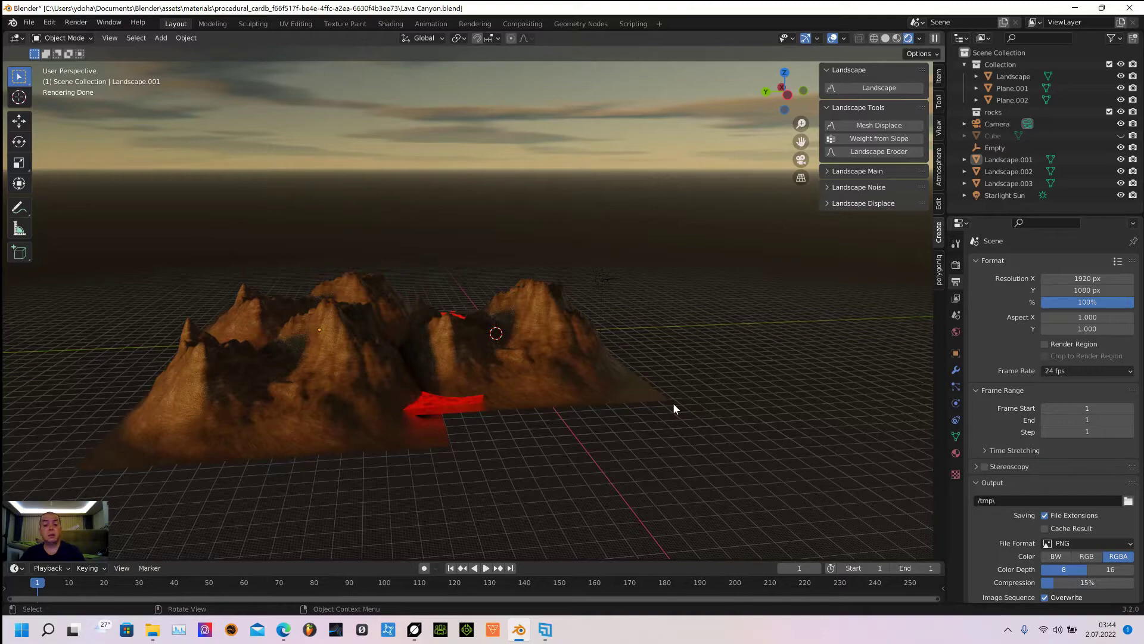
Select the large mountain Landscape.003 beside the lava flow and show its material nodes in the Shader Editor.
{"action": "middle_click_drag", "start_coordinate": [709, 445], "coordinate": [652, 449]}
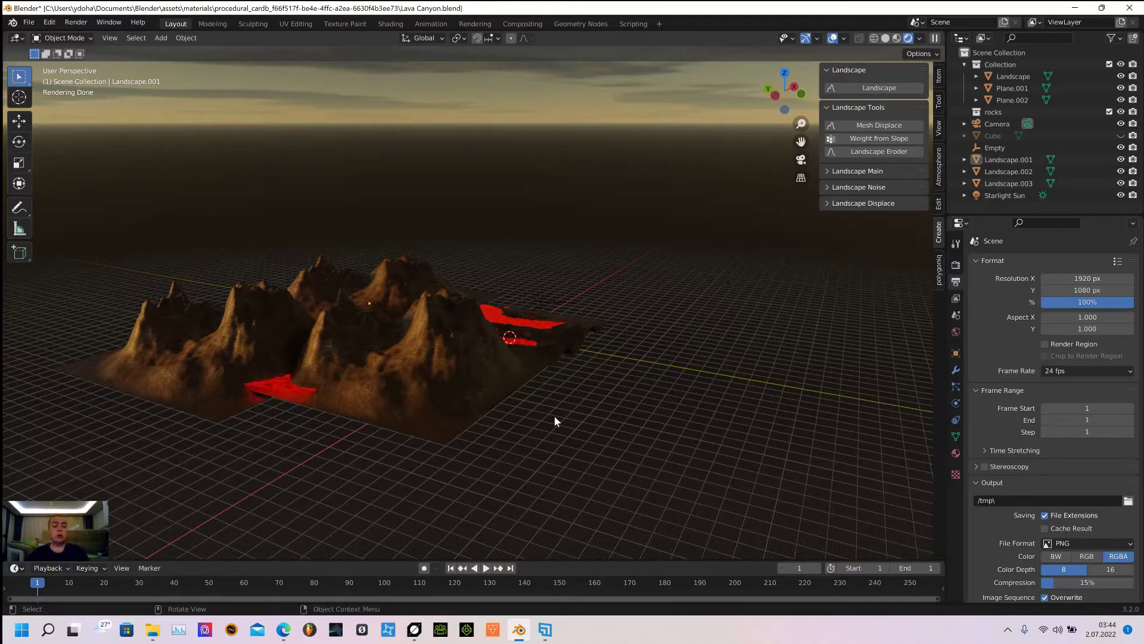
{"action": "middle_click_drag", "start_coordinate": [620, 431], "coordinate": [541, 479]}
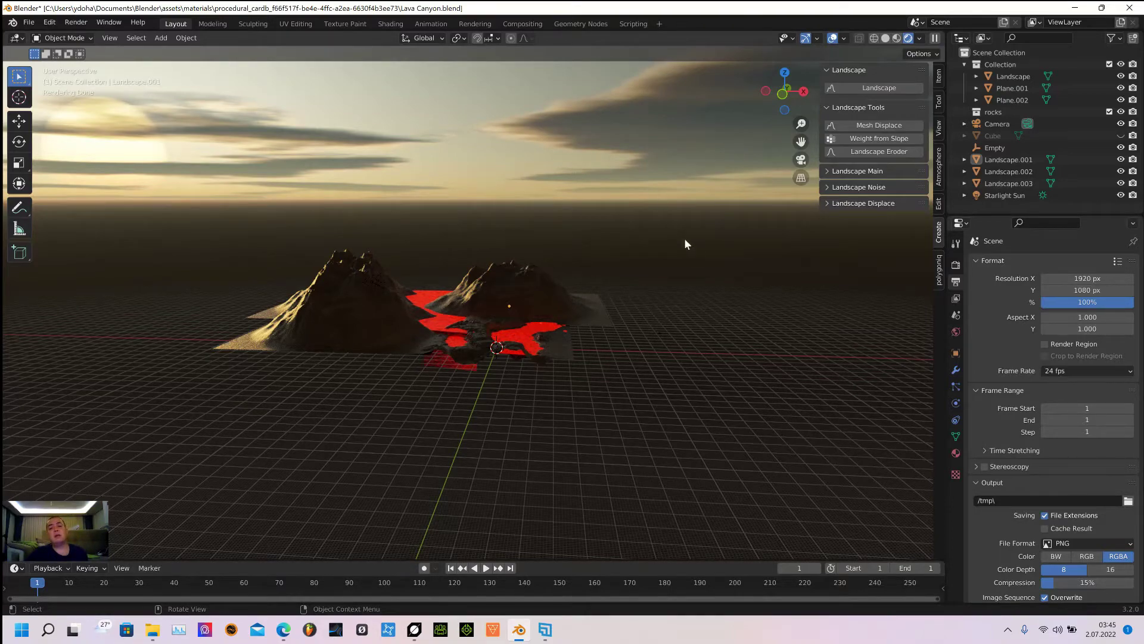
{"action": "mouse_move", "coordinate": [684, 238]}
{"action": "middle_mouse_down"}
{"action": "mouse_move", "coordinate": [663, 216]}
{"action": "mouse_move", "coordinate": [653, 230]}
{"action": "mouse_move", "coordinate": [685, 248]}
{"action": "mouse_move", "coordinate": [701, 233]}
{"action": "mouse_move", "coordinate": [665, 266]}
{"action": "mouse_move", "coordinate": [684, 234]}
{"action": "middle_mouse_up"}
{"action": "scroll", "coordinate": [629, 357], "scroll_direction": "up", "scroll_amount": 8}
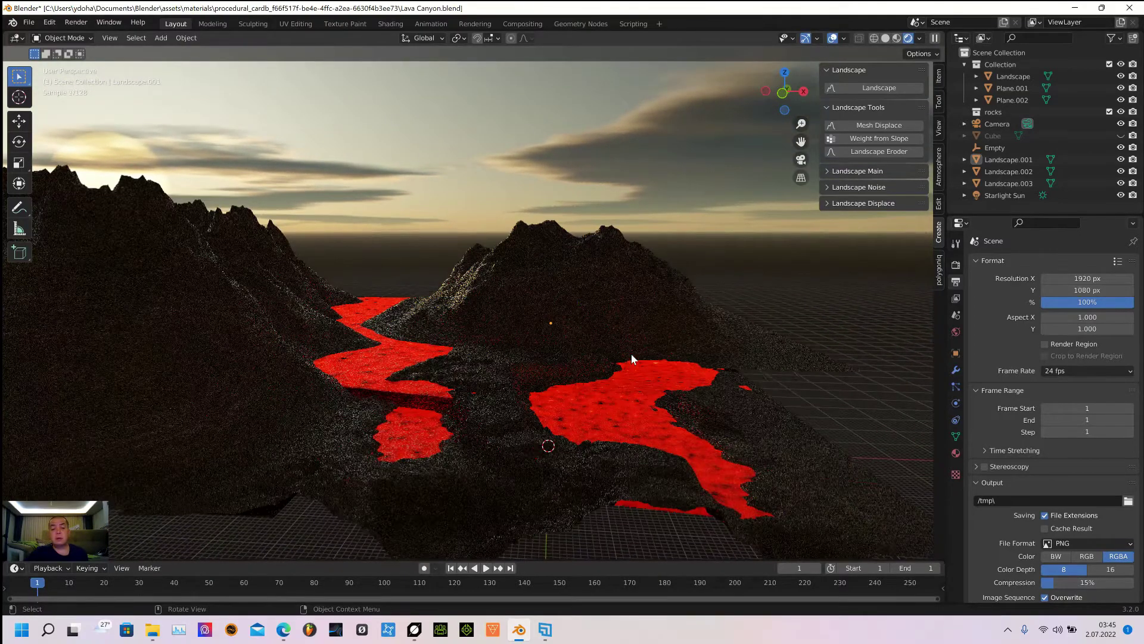
{"action": "middle_click_drag", "start_coordinate": [577, 370], "coordinate": [633, 389]}
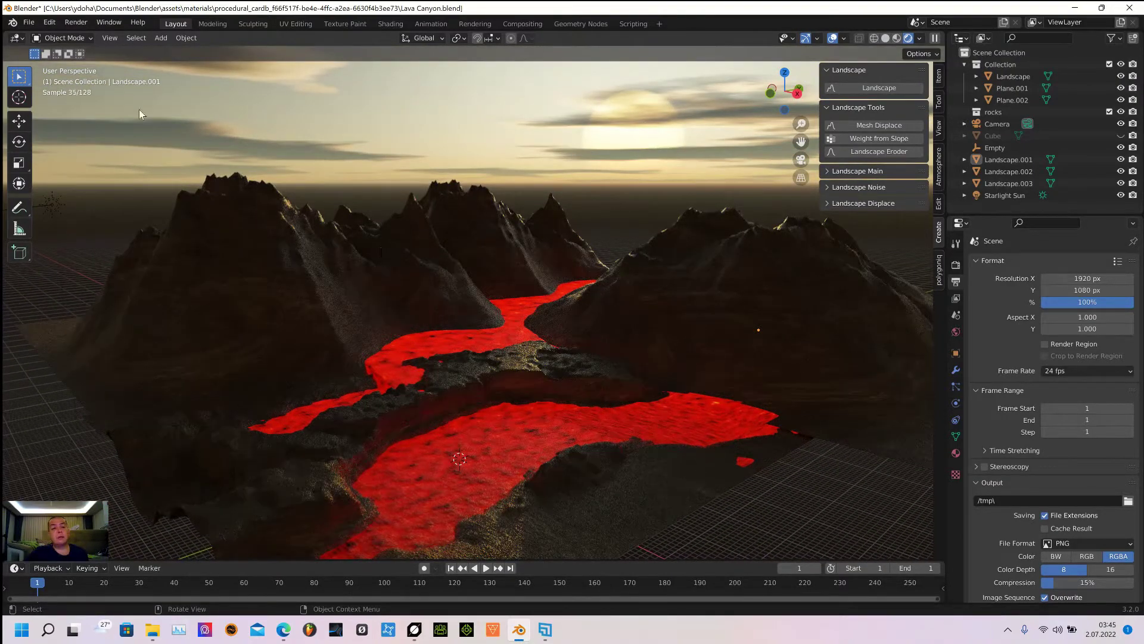
{"action": "left_click", "coordinate": [266, 305]}
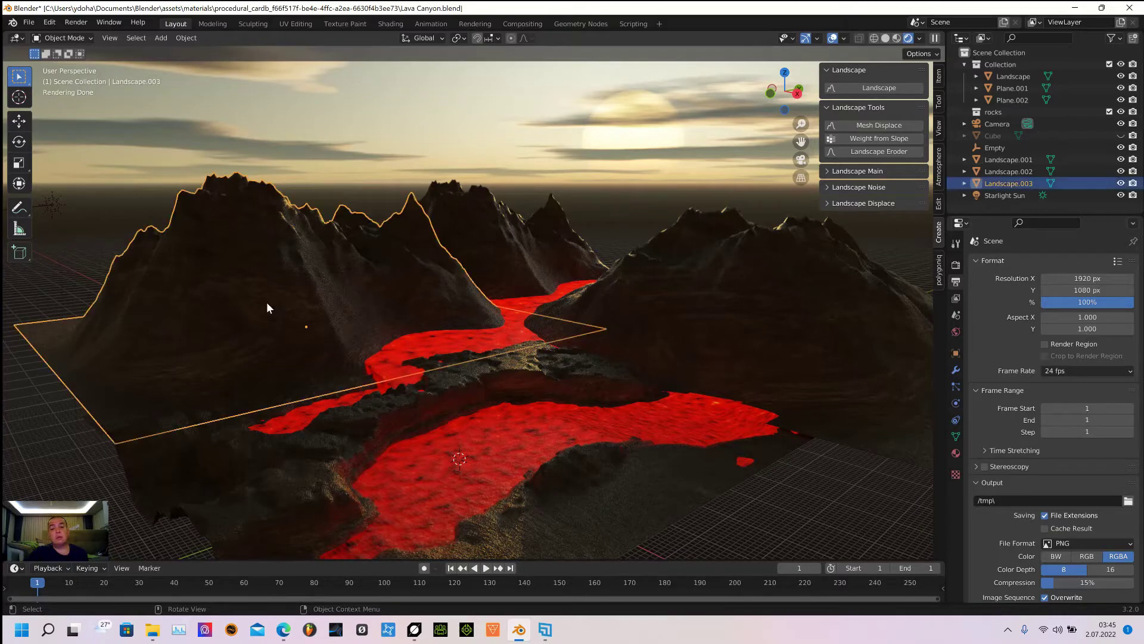
{"action": "left_click", "coordinate": [17, 40]}
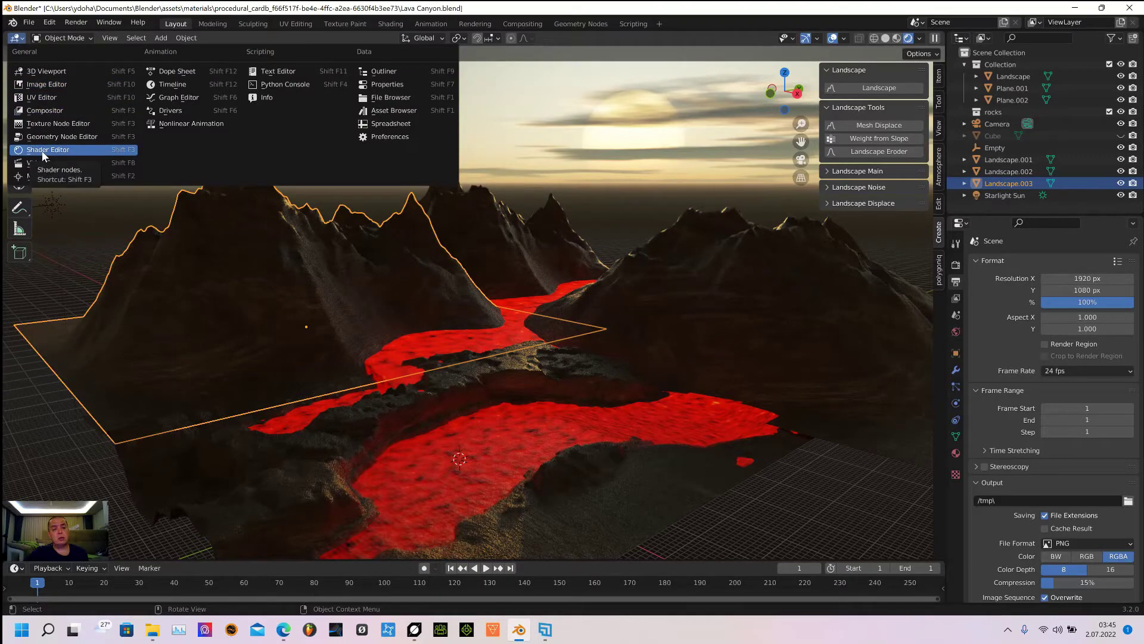
{"action": "left_click", "coordinate": [44, 156]}
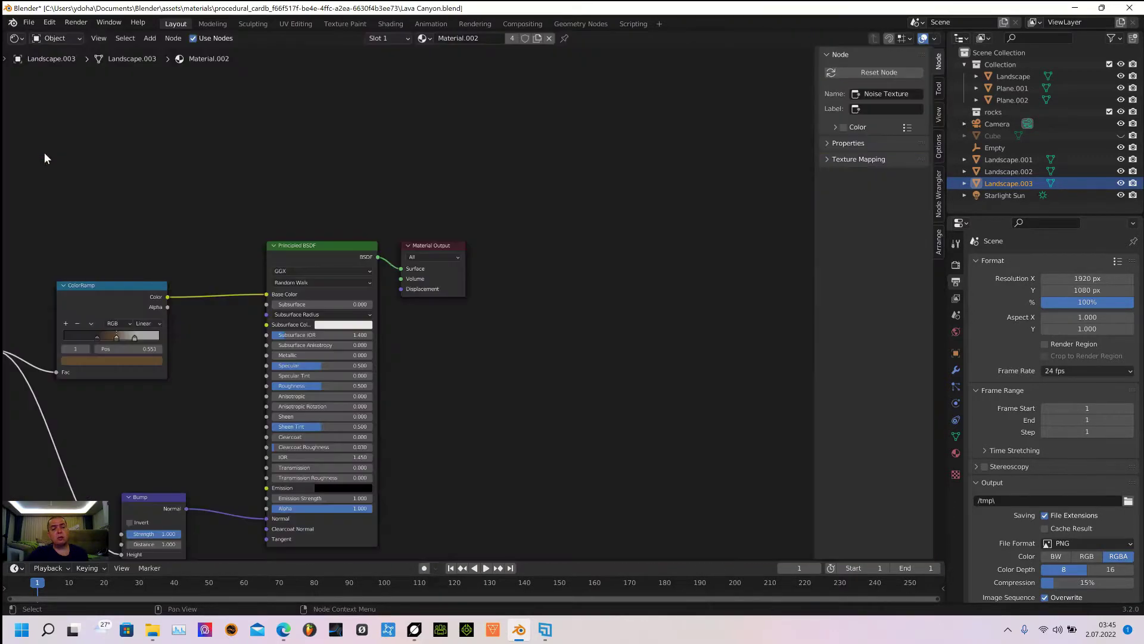
Move the Noise Texture node slightly lower in Material.002 and examine the ColorRamp, Bump and Principled BSDF settings.
{"action": "middle_click_drag", "start_coordinate": [126, 266], "coordinate": [372, 162]}
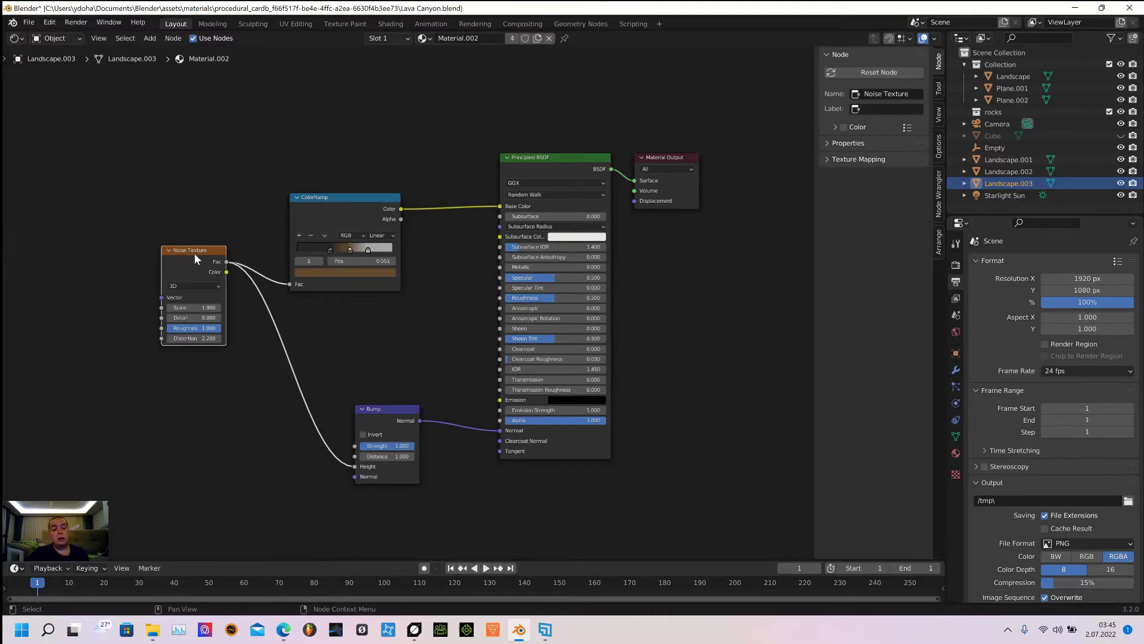
{"action": "left_click_drag", "start_coordinate": [195, 254], "coordinate": [191, 289]}
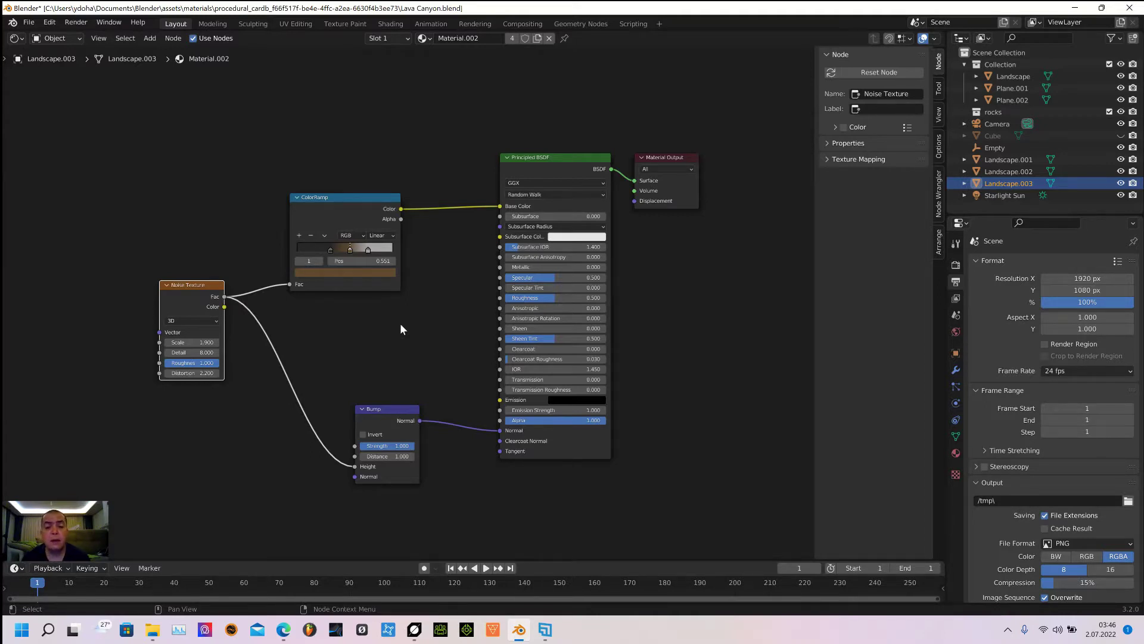
{"action": "scroll", "coordinate": [453, 320], "scroll_direction": "up", "scroll_amount": 3}
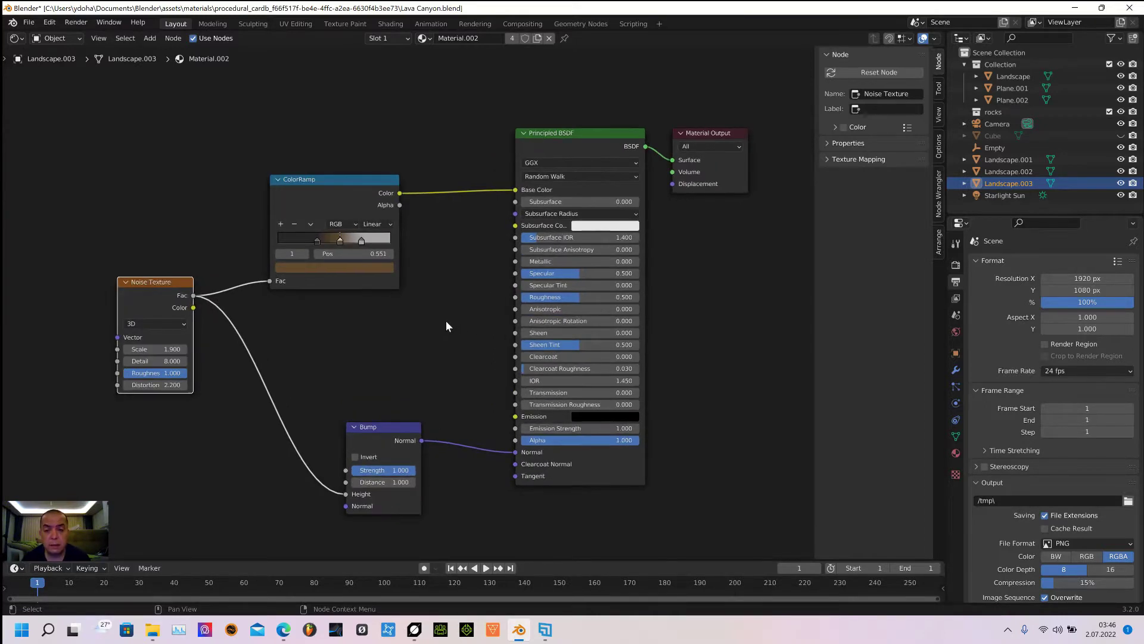
{"action": "scroll", "coordinate": [428, 326], "scroll_direction": "up", "scroll_amount": 1}
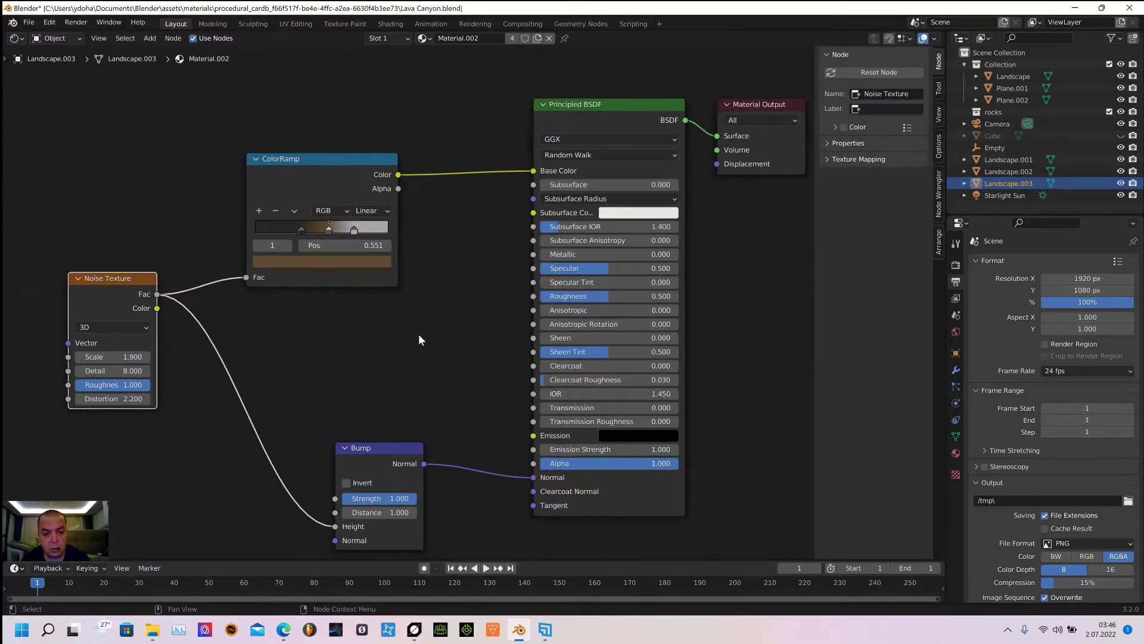
{"action": "middle_click_drag", "start_coordinate": [412, 335], "coordinate": [399, 331]}
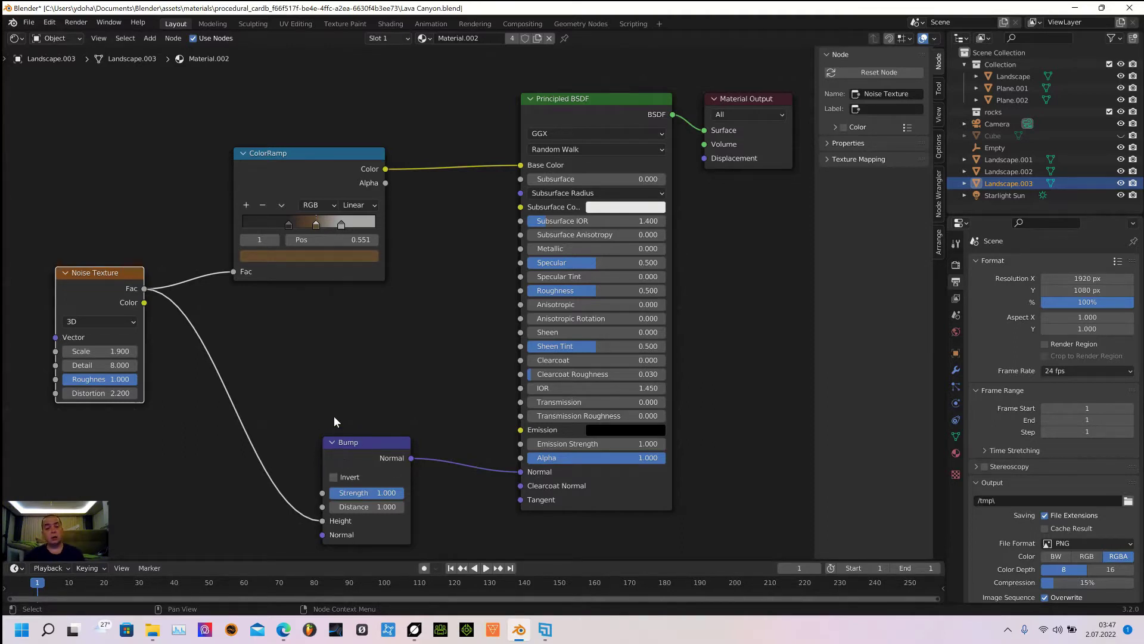
{"action": "scroll", "coordinate": [334, 415], "scroll_direction": "down", "scroll_amount": 1}
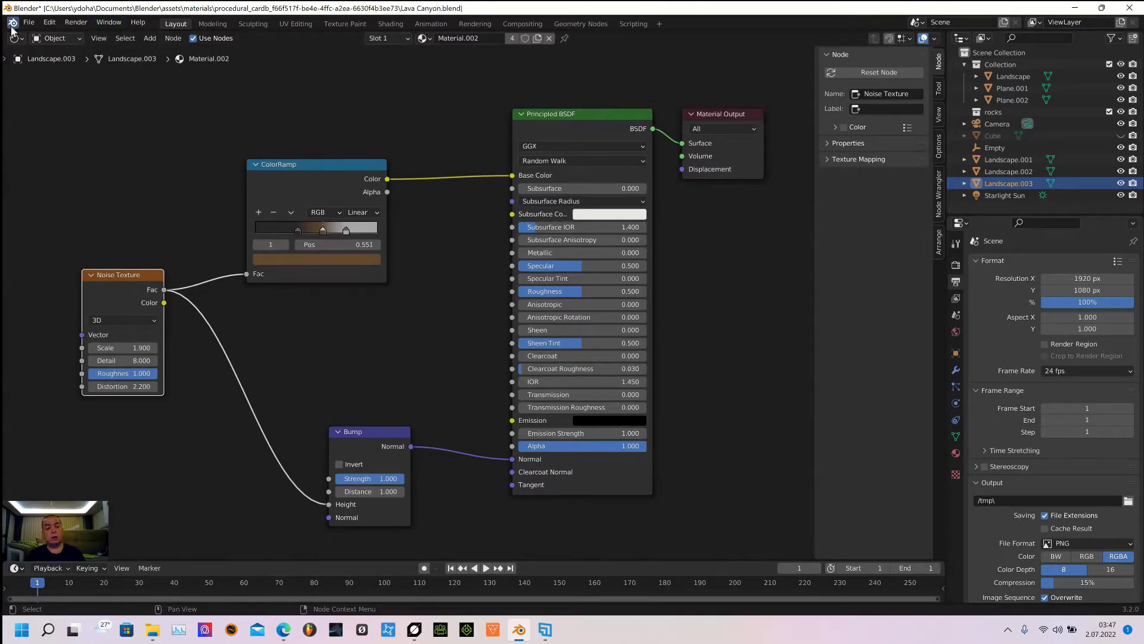
Return to the 3D Viewport, select the front lava plane, and show its material nodes in the Shader Editor.
{"action": "left_click", "coordinate": [424, 39]}
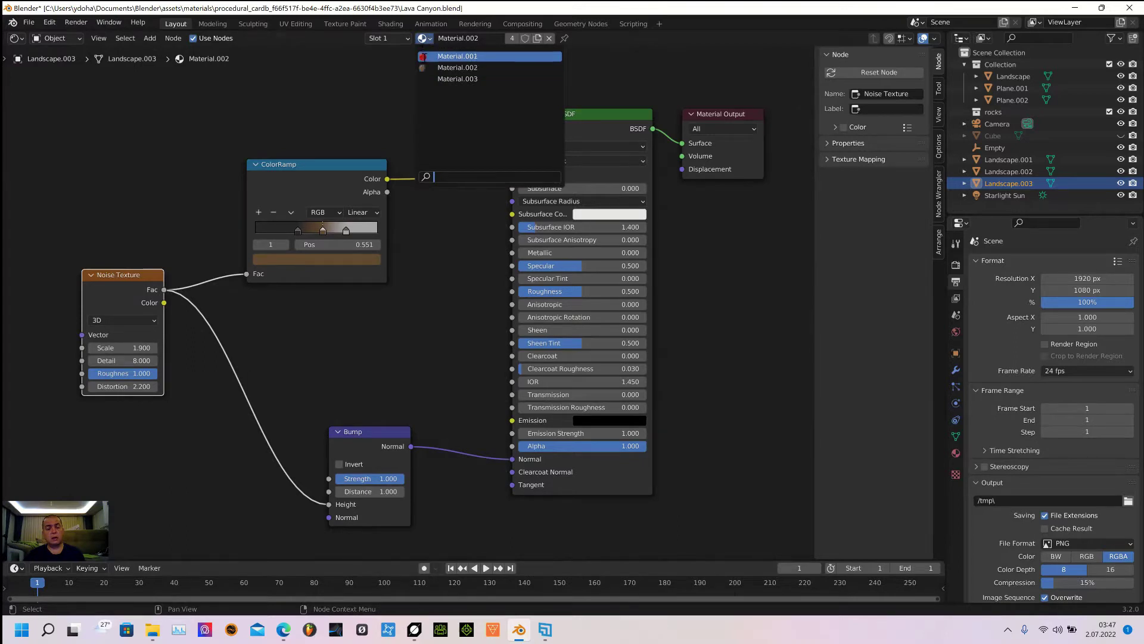
{"action": "left_click", "coordinate": [23, 40]}
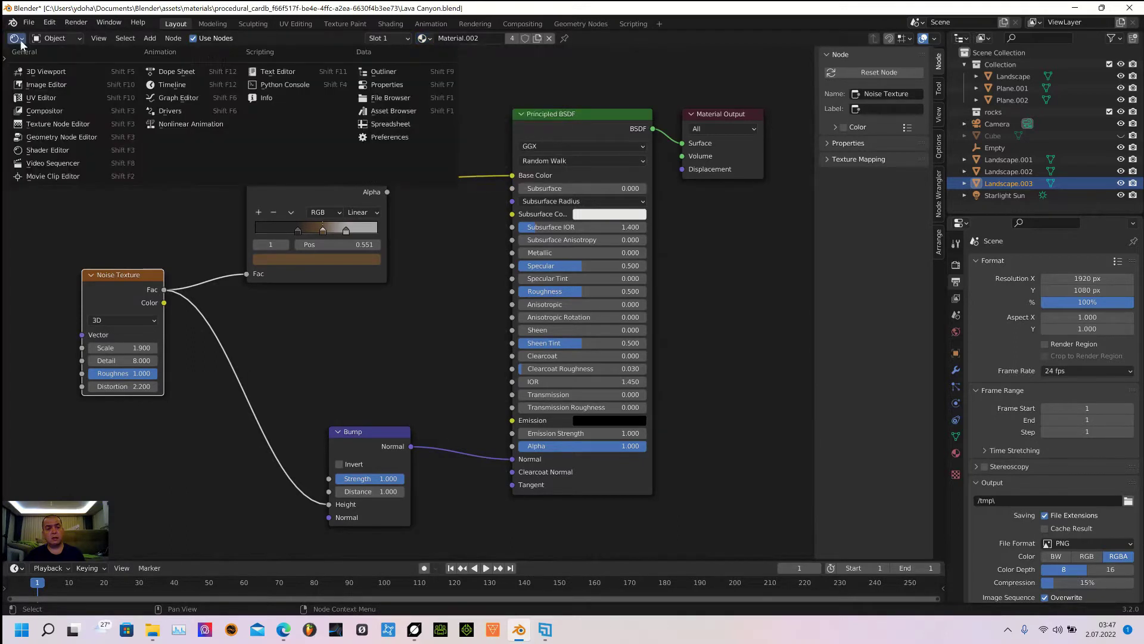
{"action": "left_click", "coordinate": [41, 71]}
{"action": "left_click", "coordinate": [452, 492]}
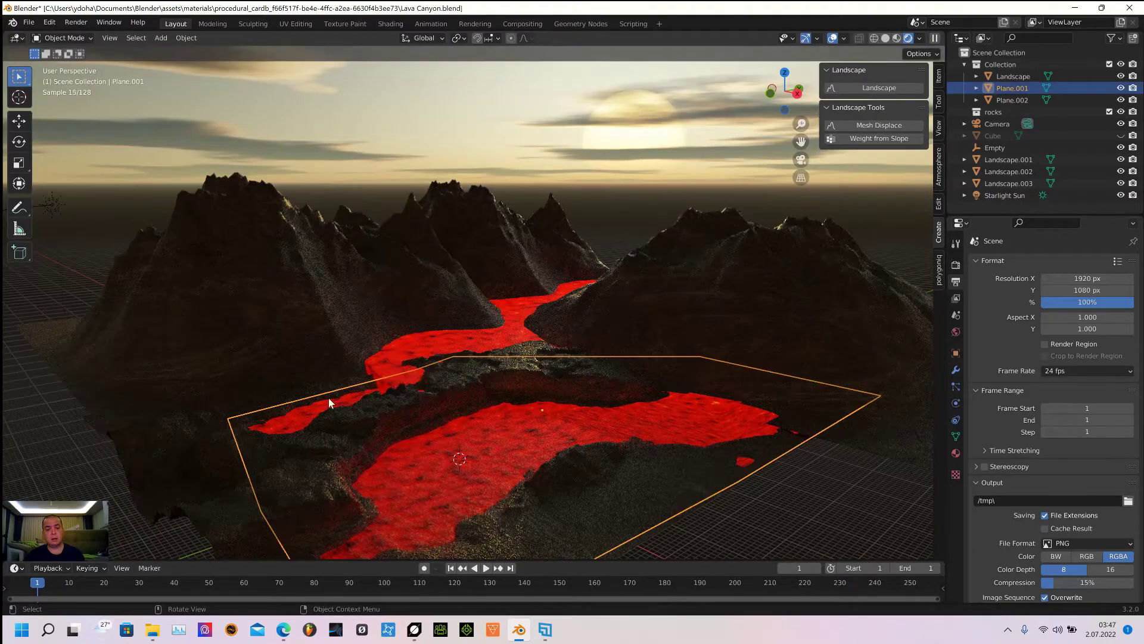
{"action": "left_click", "coordinate": [16, 38]}
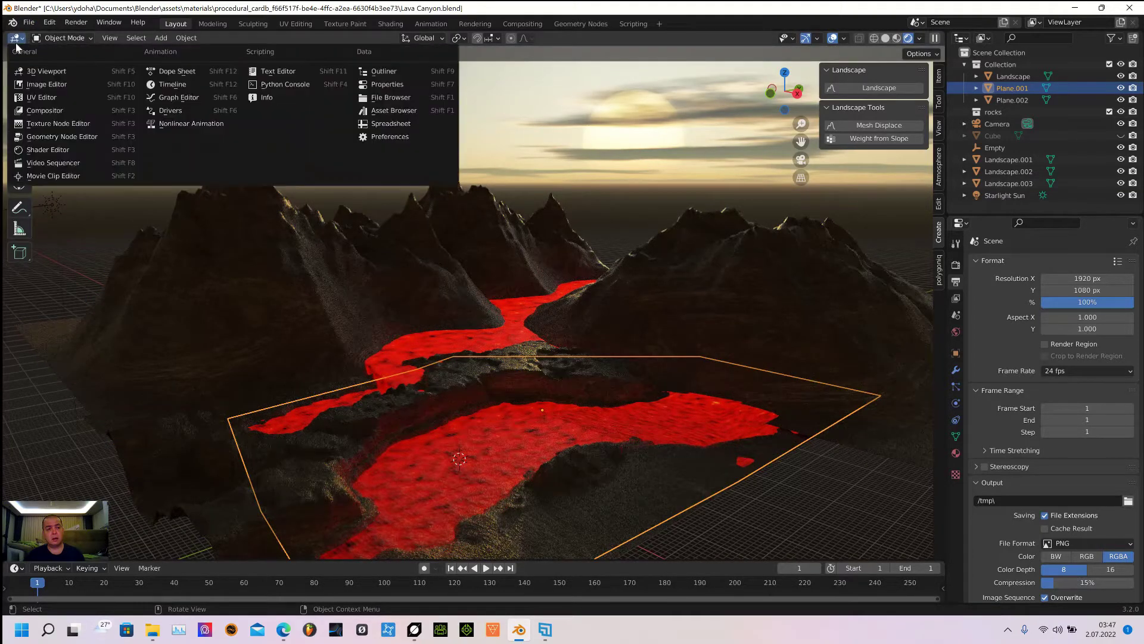
{"action": "left_click", "coordinate": [24, 150]}
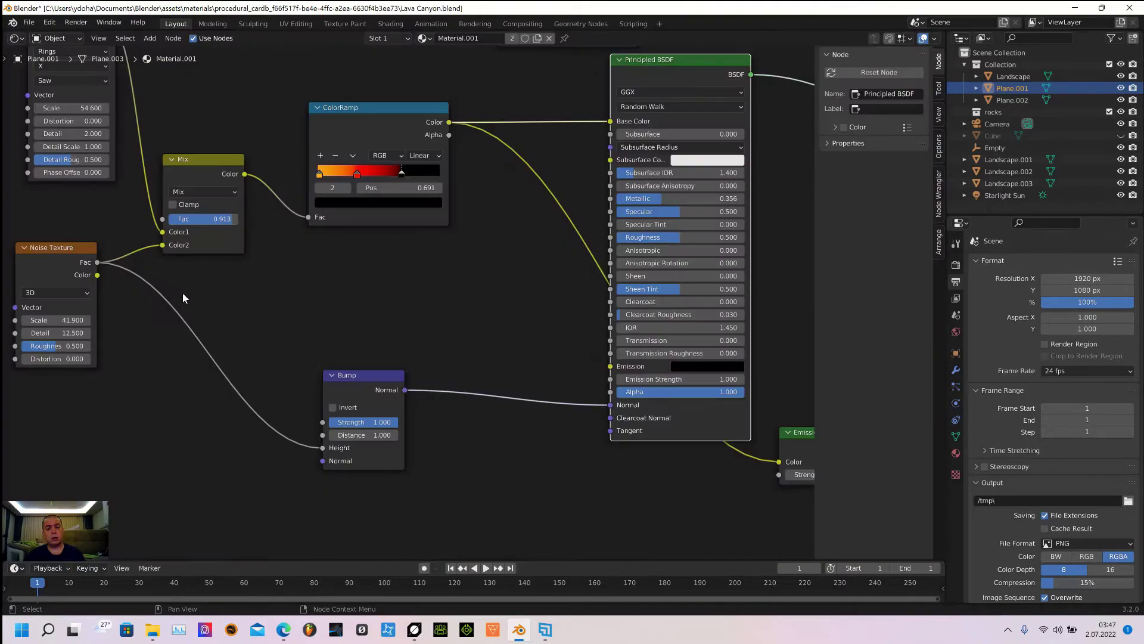
Spread out the lava material's nodes by repositioning the Layer Weight with its ColorRamp, the Principled BSDF, the Emission and the Bump.
{"action": "scroll", "coordinate": [255, 307], "scroll_direction": "down", "scroll_amount": 5}
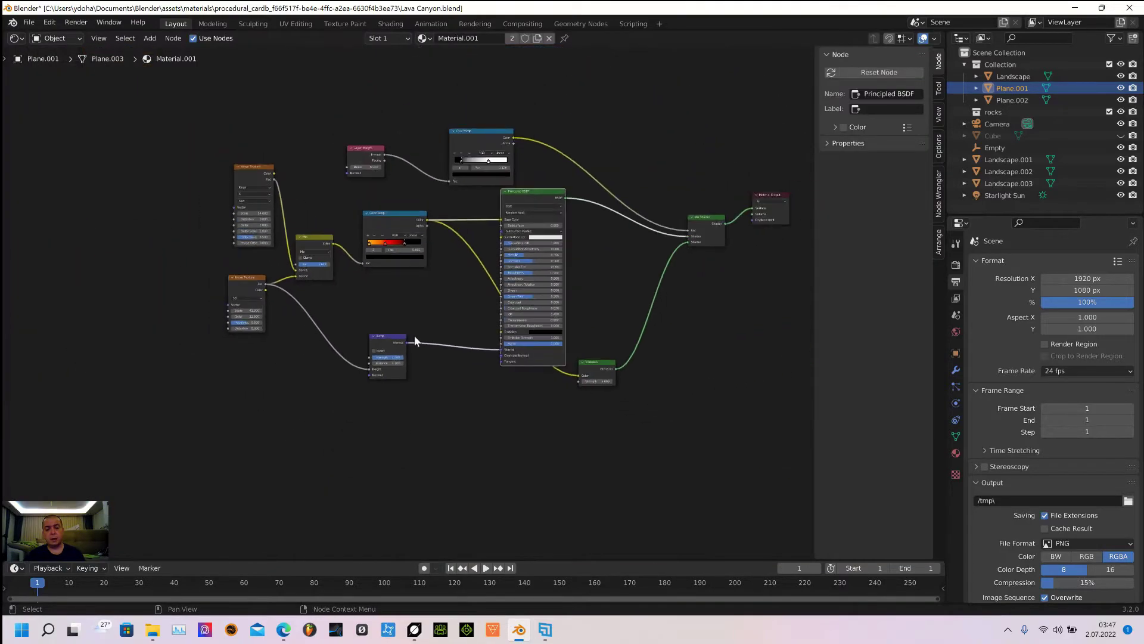
{"action": "left_click_drag", "start_coordinate": [307, 95], "coordinate": [413, 78]}
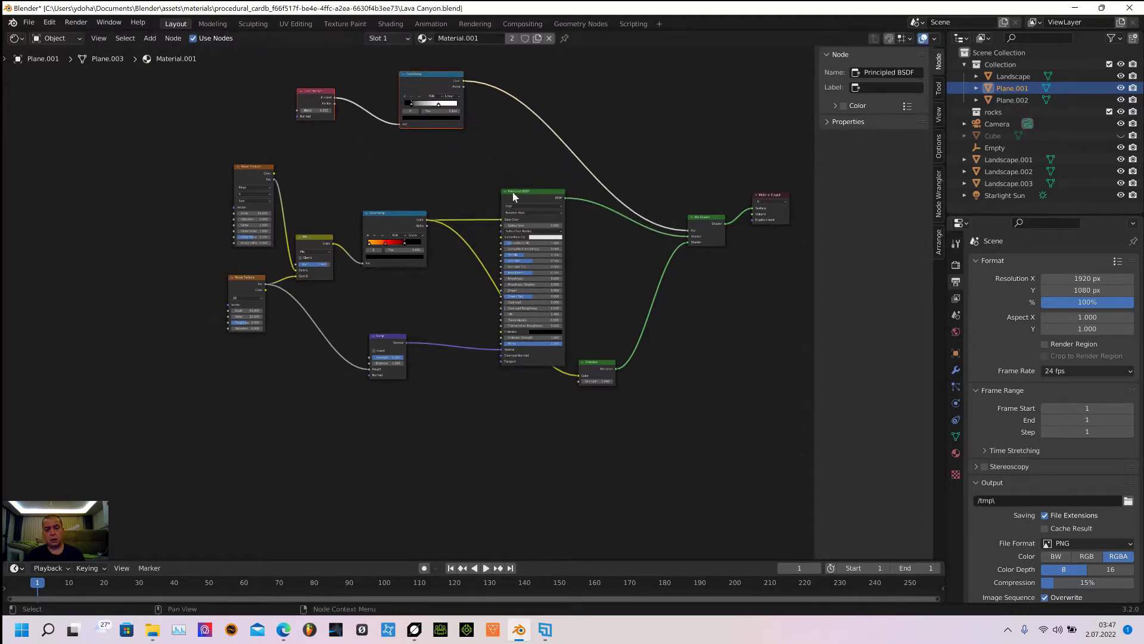
{"action": "left_click_drag", "start_coordinate": [512, 192], "coordinate": [504, 162]}
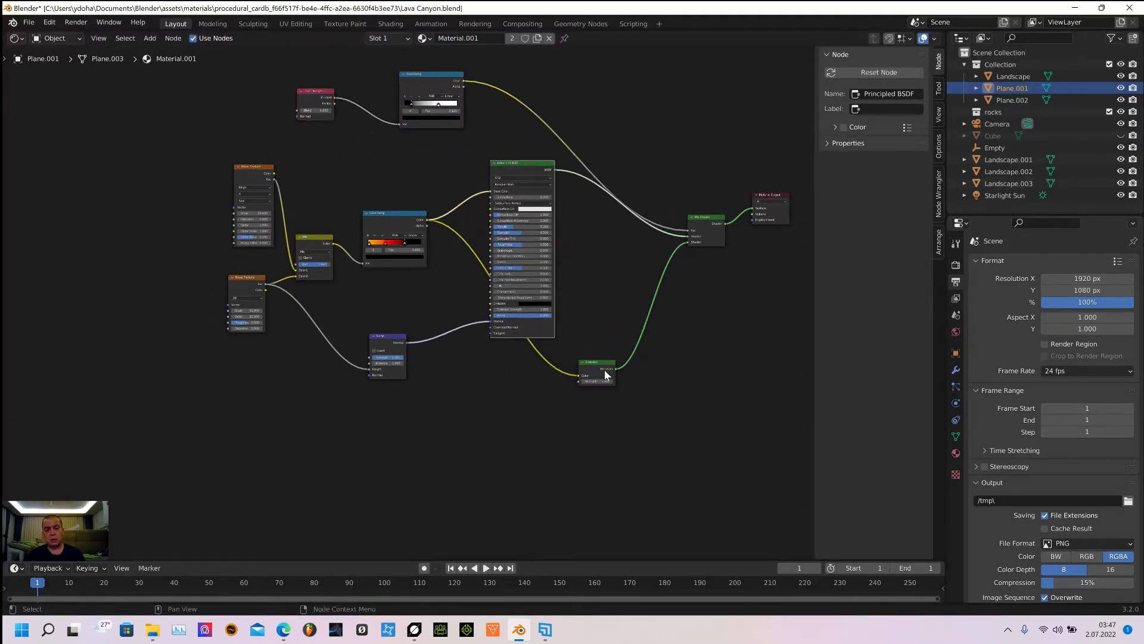
{"action": "left_click_drag", "start_coordinate": [604, 370], "coordinate": [509, 391]}
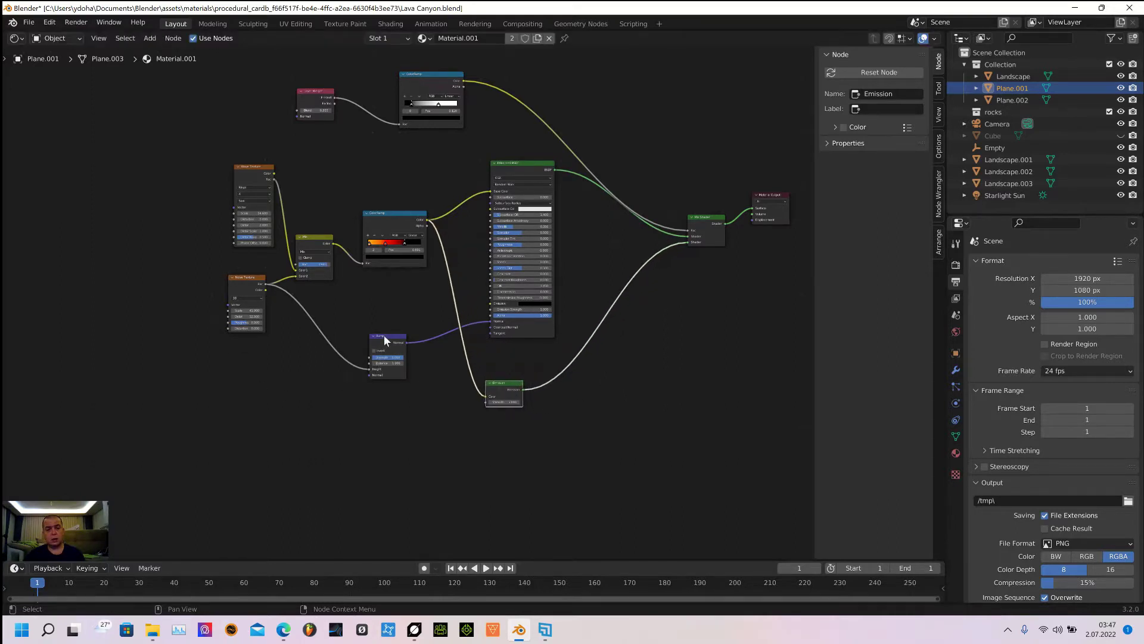
{"action": "left_click_drag", "start_coordinate": [384, 334], "coordinate": [368, 303]}
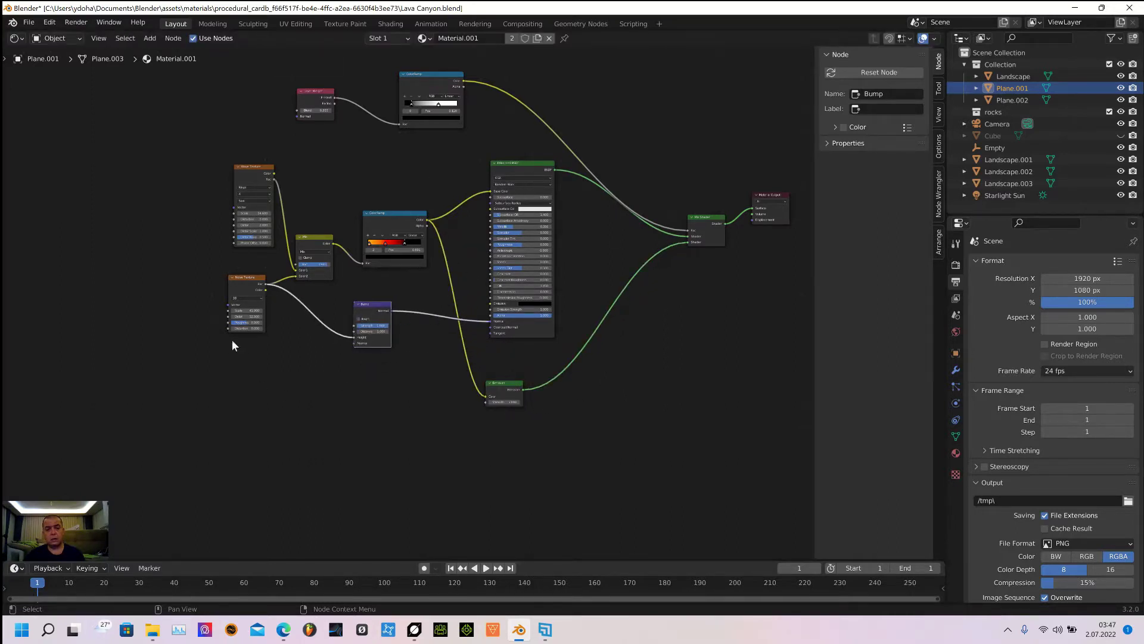
{"action": "scroll", "coordinate": [27, 337], "scroll_direction": "up", "scroll_amount": 4}
{"action": "scroll", "coordinate": [64, 353], "scroll_direction": "down", "scroll_amount": 5}
{"action": "middle_click_drag", "start_coordinate": [143, 340], "coordinate": [90, 379]}
{"action": "scroll", "coordinate": [130, 407], "scroll_direction": "up", "scroll_amount": 3}
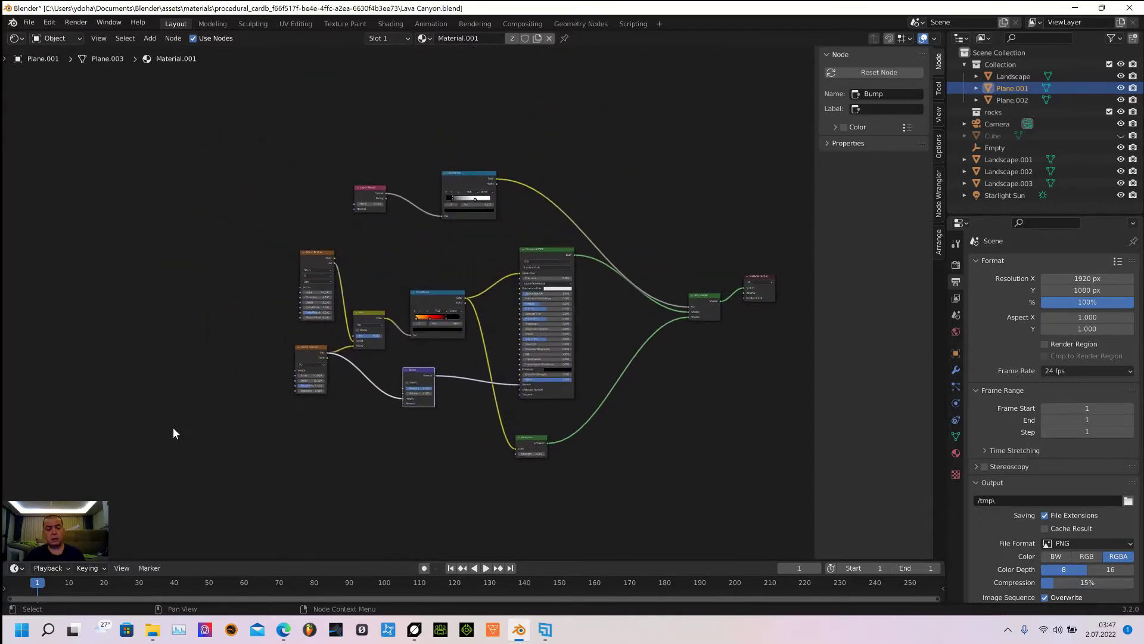
Reposition the lava material's Noise Texture node beneath the Wave Texture and examine the Mix, ColorRamp and Bump settings.
{"action": "scroll", "coordinate": [147, 393], "scroll_direction": "up", "scroll_amount": 2}
{"action": "left_click_drag", "start_coordinate": [226, 384], "coordinate": [237, 372]}
{"action": "scroll", "coordinate": [138, 337], "scroll_direction": "up", "scroll_amount": 2}
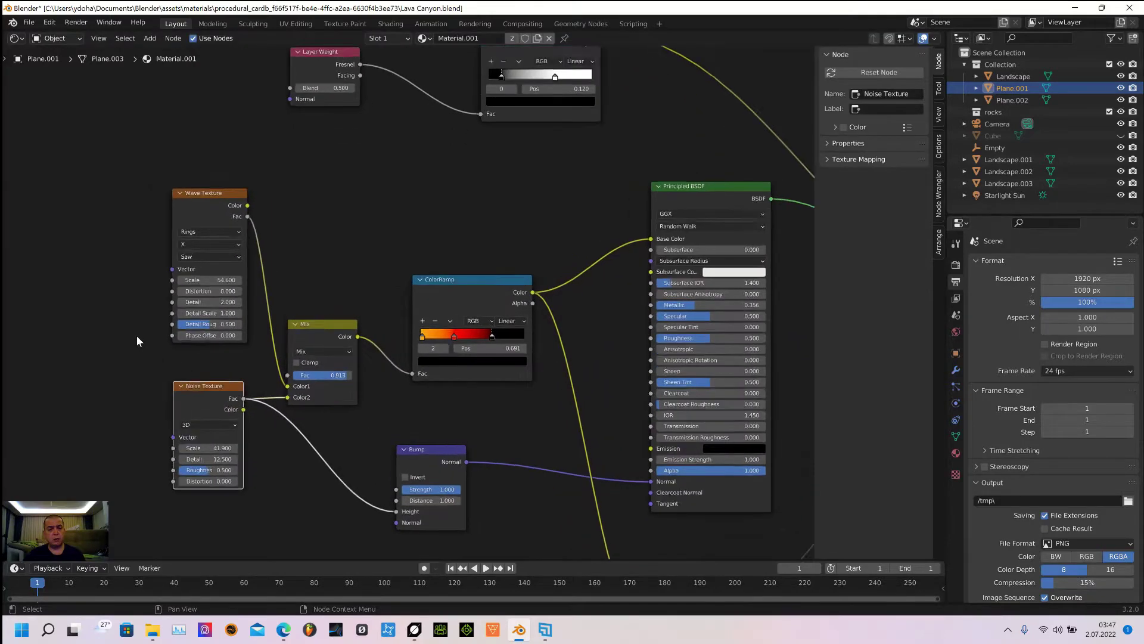
{"action": "scroll", "coordinate": [136, 335], "scroll_direction": "up", "scroll_amount": 1}
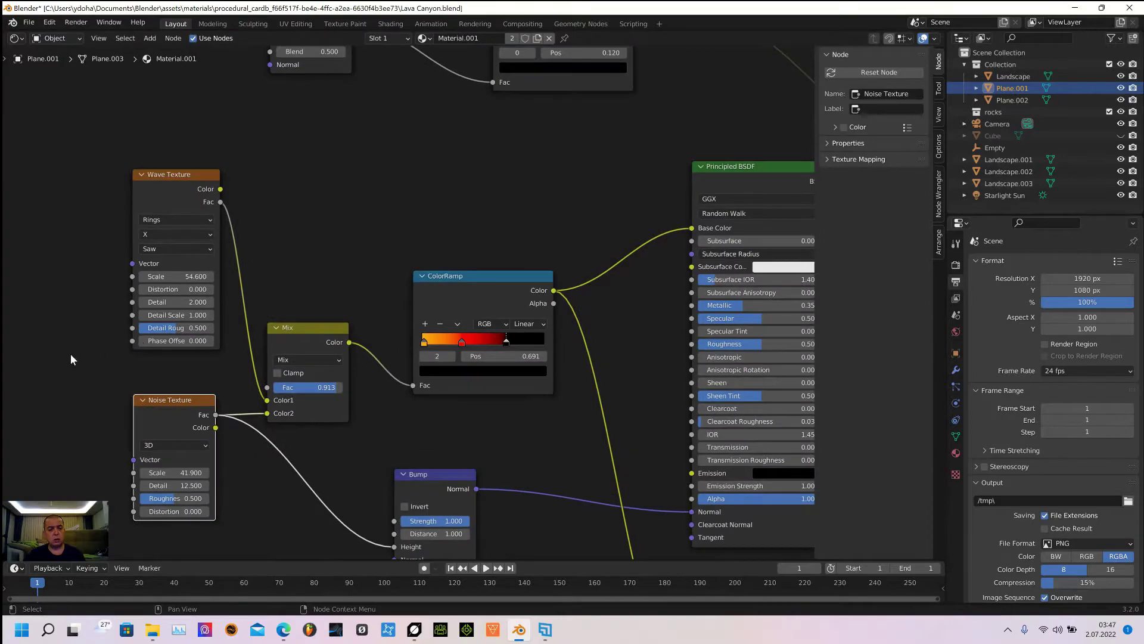
{"action": "middle_click_drag", "start_coordinate": [71, 358], "coordinate": [54, 298]}
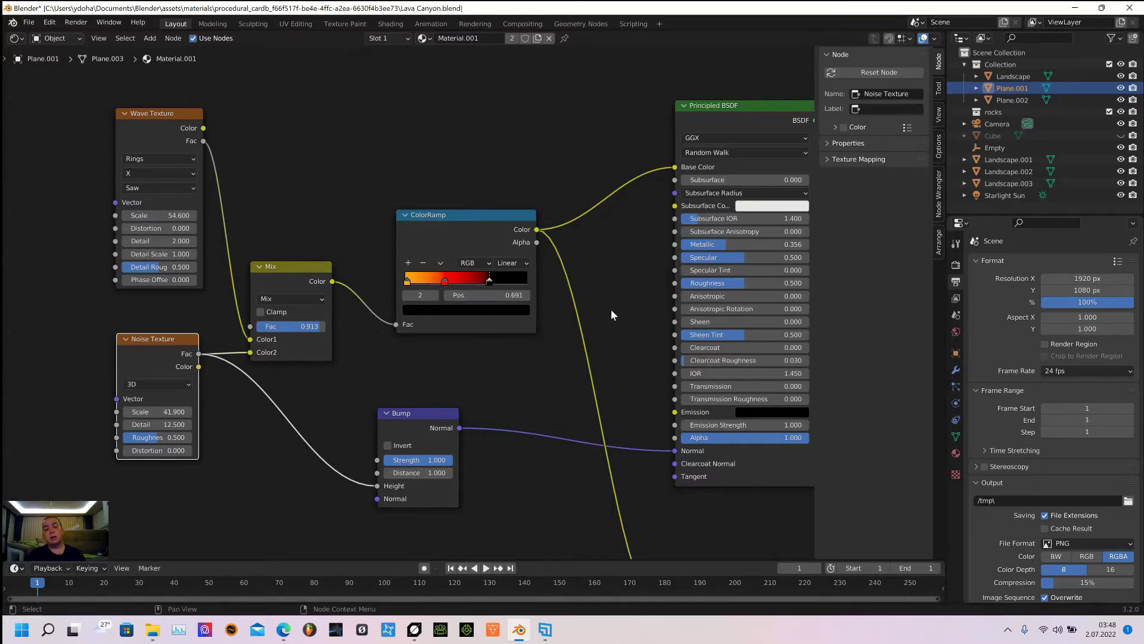
{"action": "middle_click_drag", "start_coordinate": [610, 309], "coordinate": [589, 260]}
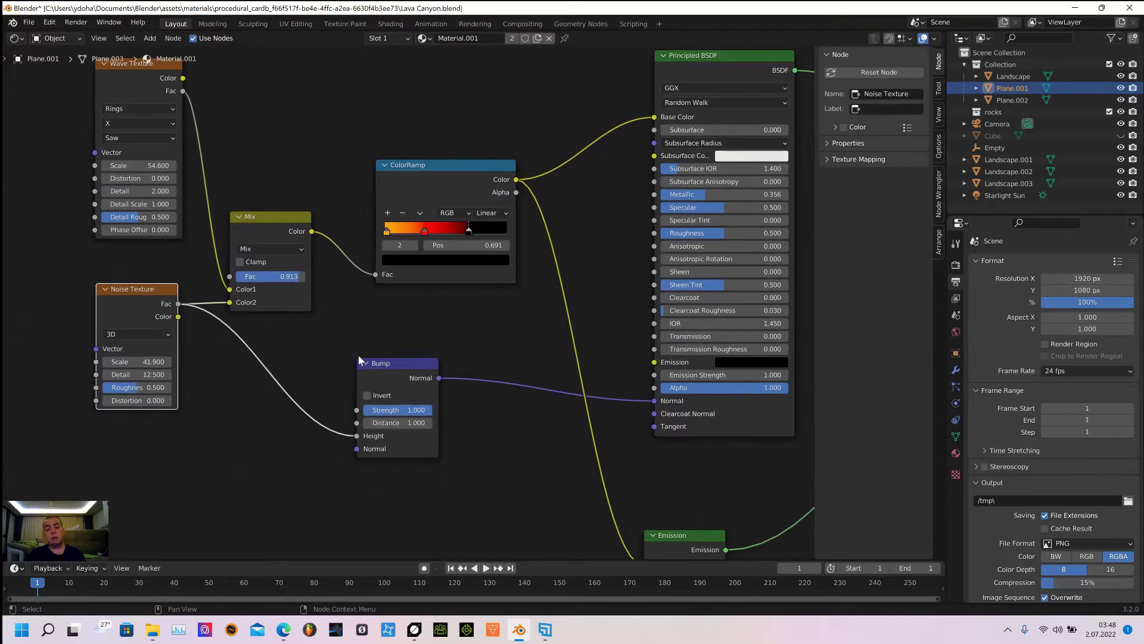
Move the Emission node up to sit just below the Principled BSDF.
{"action": "middle_click_drag", "start_coordinate": [516, 451], "coordinate": [338, 381]}
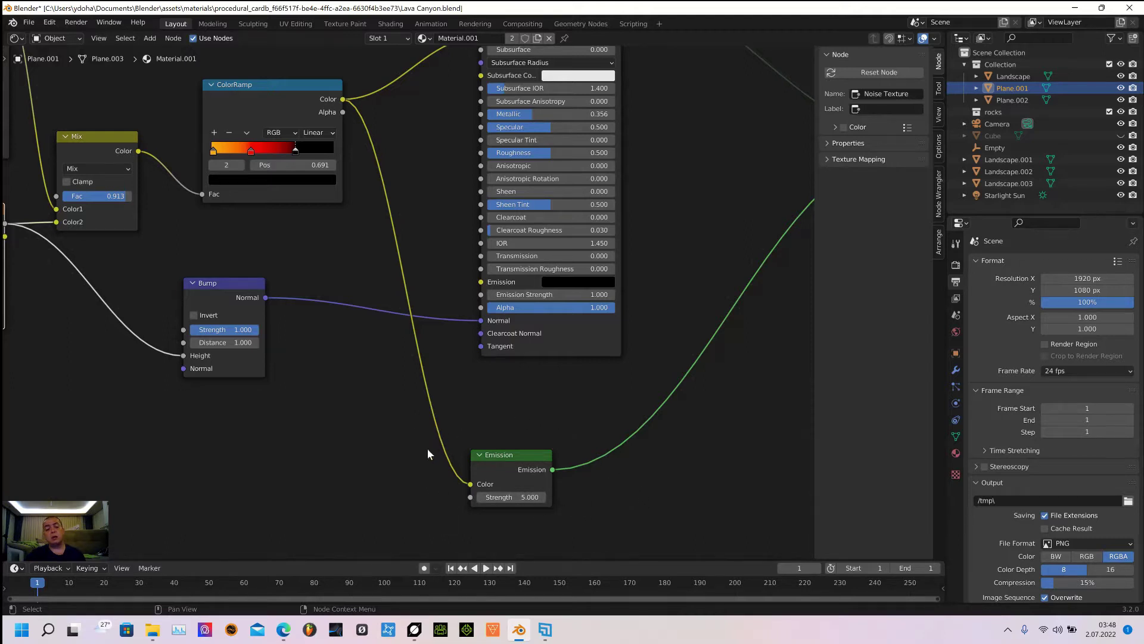
{"action": "left_click_drag", "start_coordinate": [513, 458], "coordinate": [553, 388]}
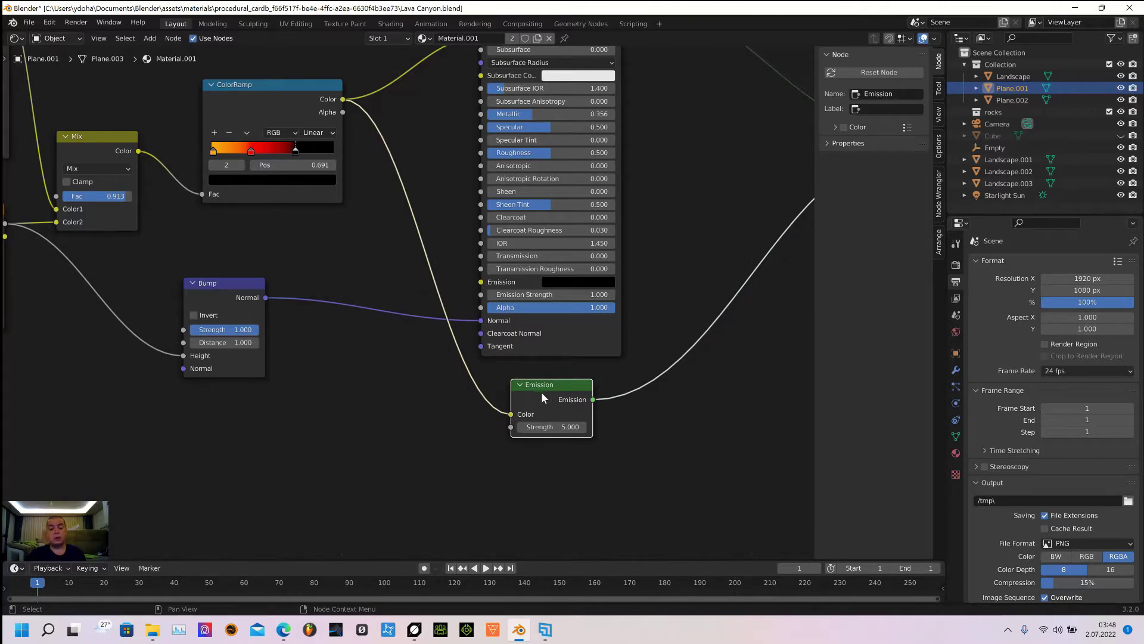
{"action": "left_click_drag", "start_coordinate": [542, 387], "coordinate": [535, 391]}
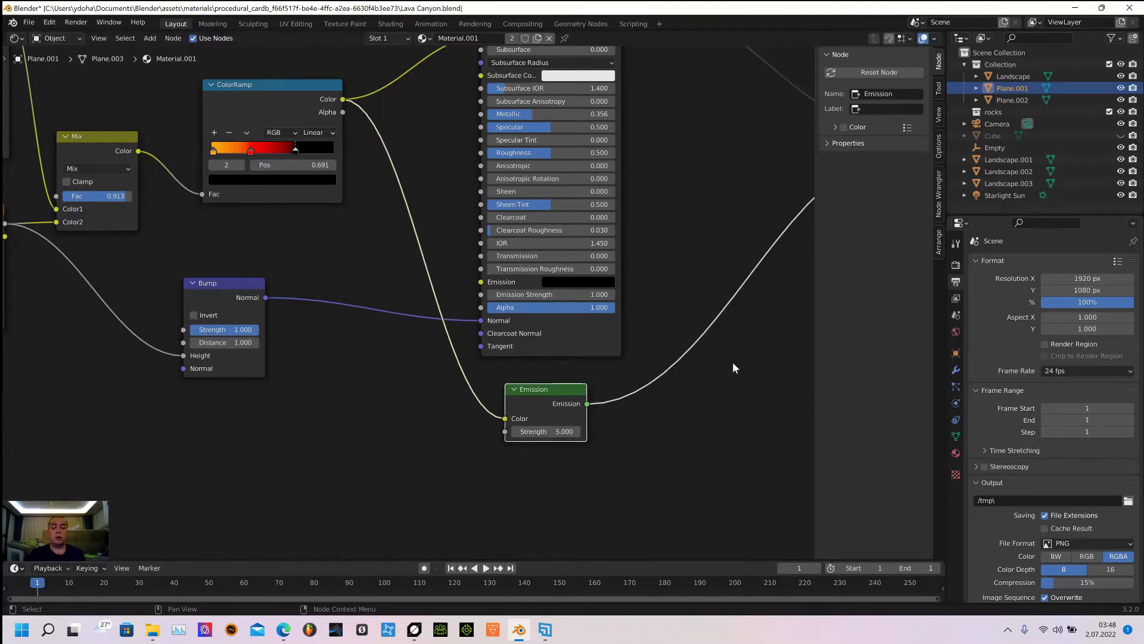
Review the connections into the Mix Shader and move the Layer Weight node closer to its black-and-white ColorRamp.
{"action": "middle_click_drag", "start_coordinate": [733, 365], "coordinate": [565, 498]}
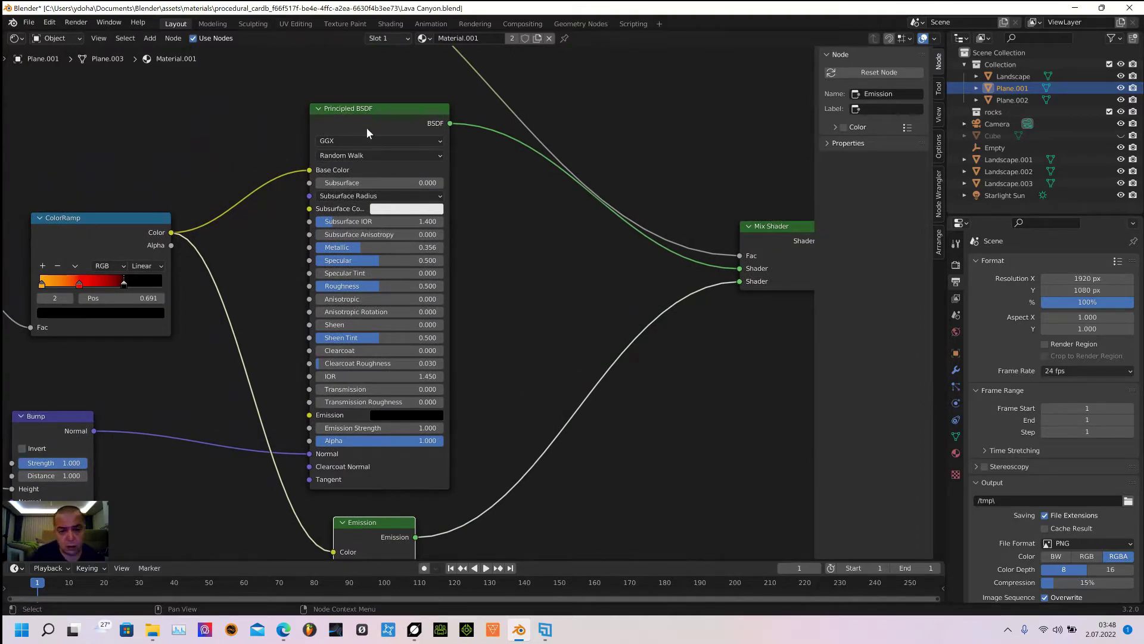
{"action": "scroll", "coordinate": [508, 357], "scroll_direction": "down", "scroll_amount": 3}
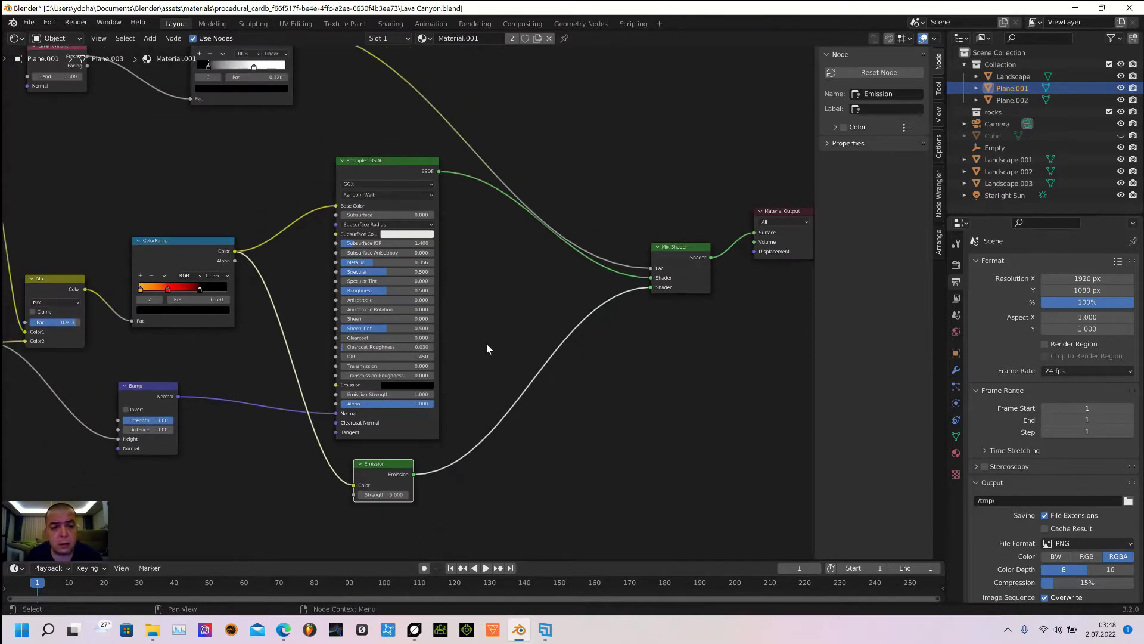
{"action": "middle_click_drag", "start_coordinate": [487, 348], "coordinate": [531, 418]}
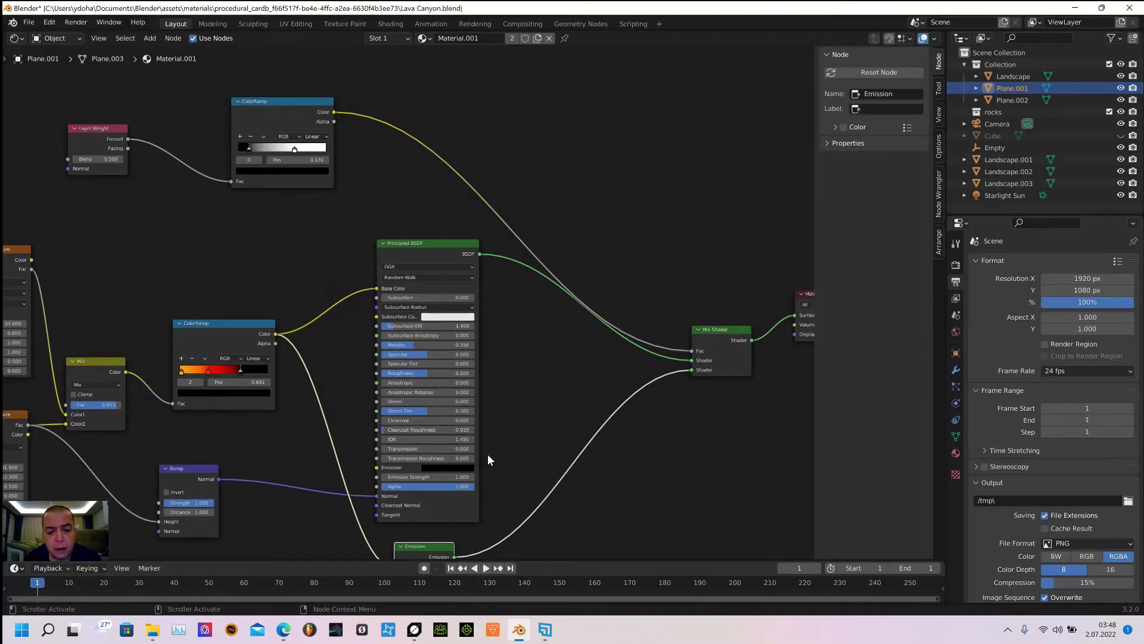
{"action": "middle_click_drag", "start_coordinate": [487, 459], "coordinate": [449, 427]}
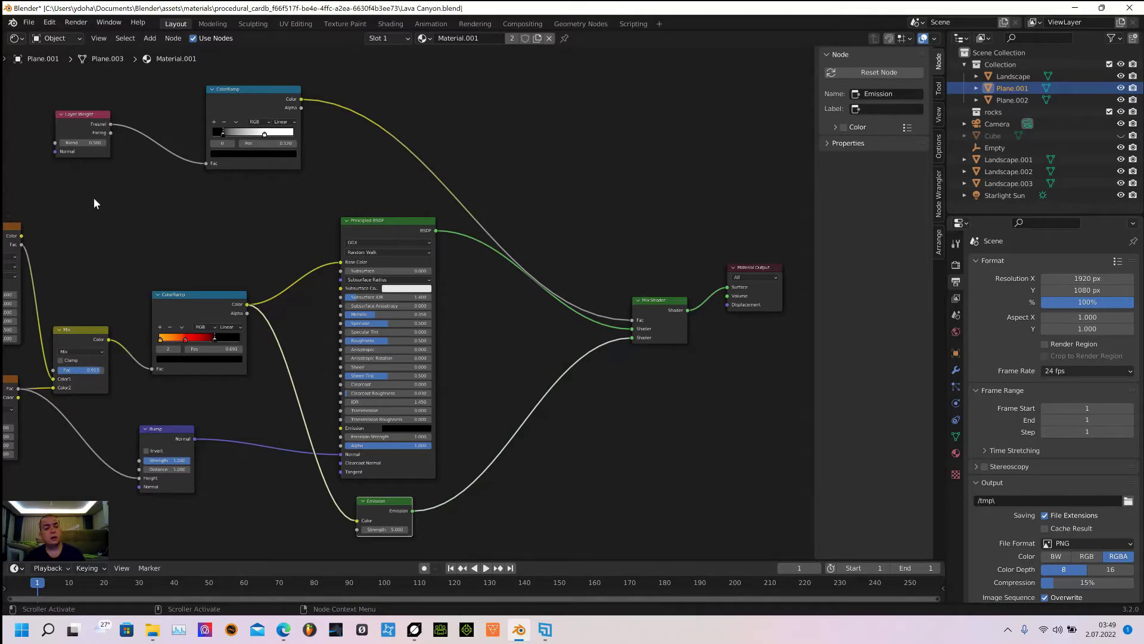
{"action": "middle_click_drag", "start_coordinate": [94, 197], "coordinate": [306, 250]}
{"action": "scroll", "coordinate": [116, 219], "scroll_direction": "up", "scroll_amount": 2}
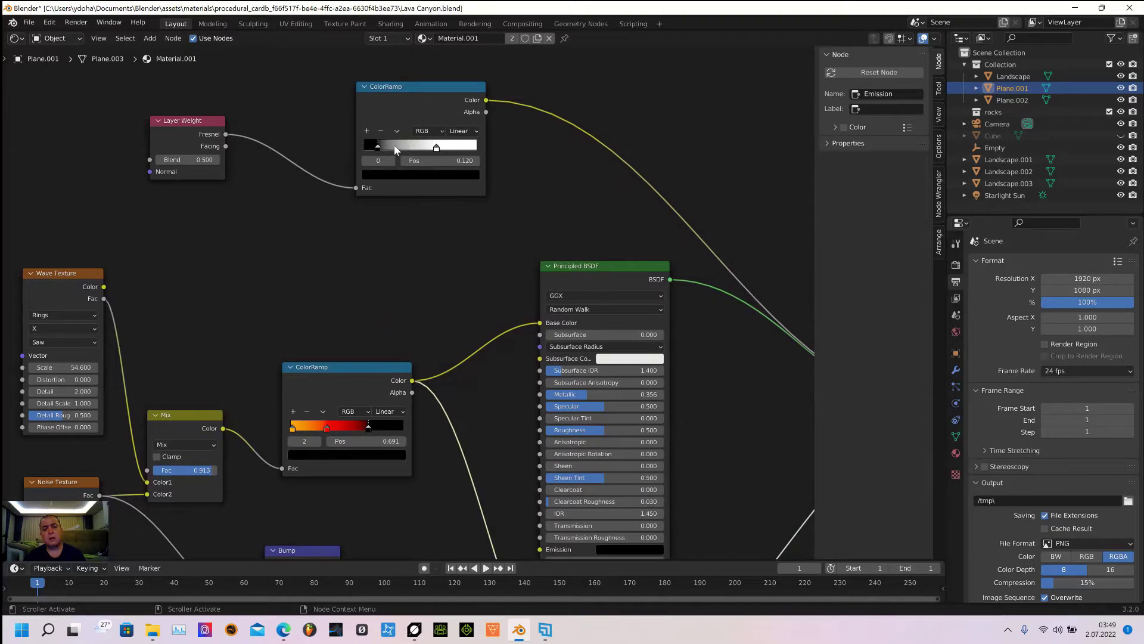
{"action": "middle_click_drag", "start_coordinate": [547, 161], "coordinate": [405, 172]}
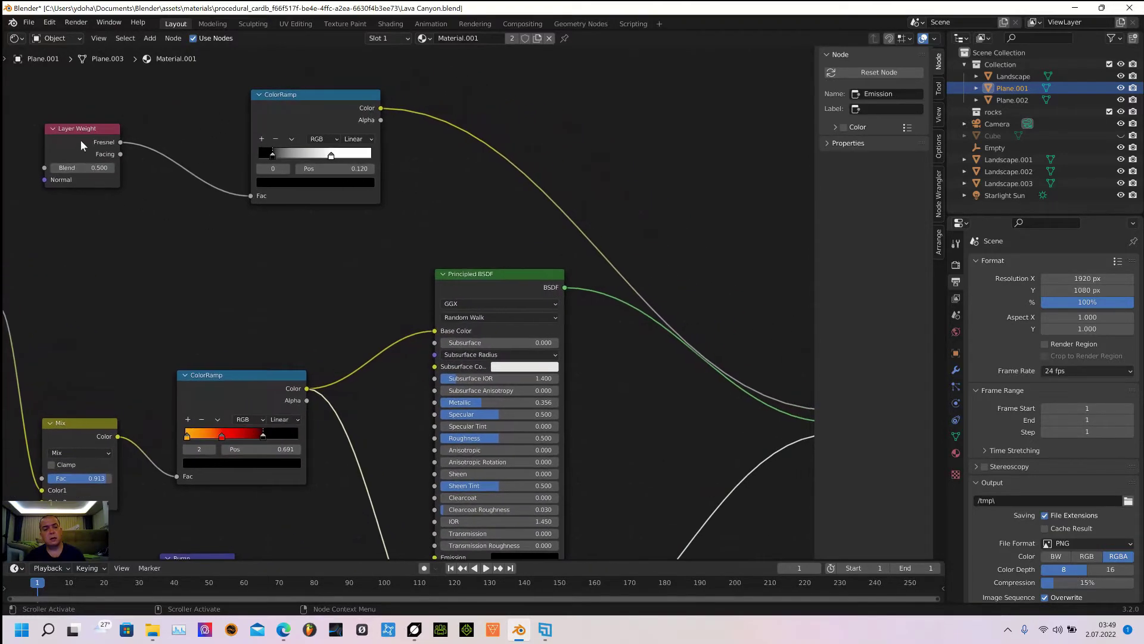
{"action": "left_click_drag", "start_coordinate": [89, 128], "coordinate": [160, 170]}
Move the Mix Shader and Material Output nodes up and closer to the Principled BSDF.
{"action": "middle_click_drag", "start_coordinate": [294, 248], "coordinate": [279, 245]}
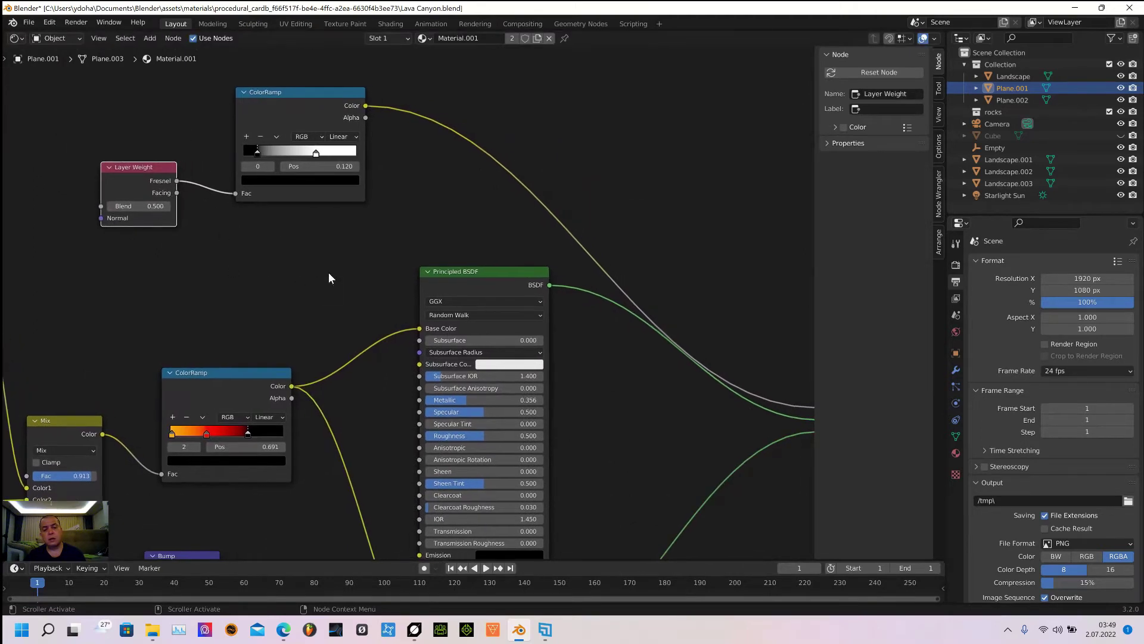
{"action": "middle_click_drag", "start_coordinate": [330, 276], "coordinate": [80, 245]}
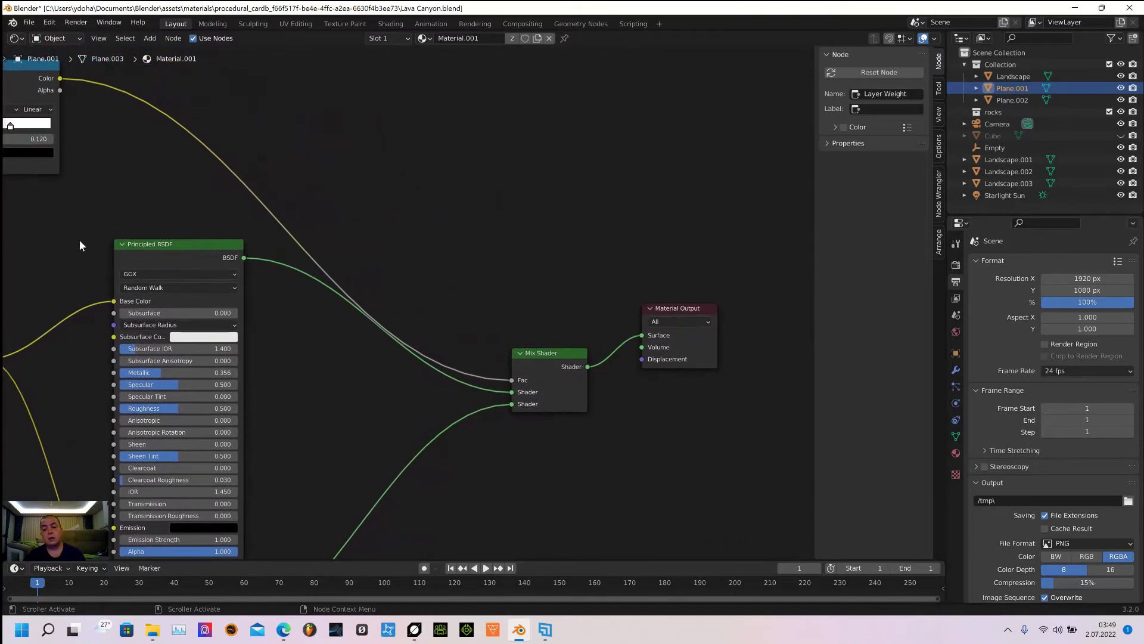
{"action": "middle_click_drag", "start_coordinate": [448, 265], "coordinate": [368, 233]}
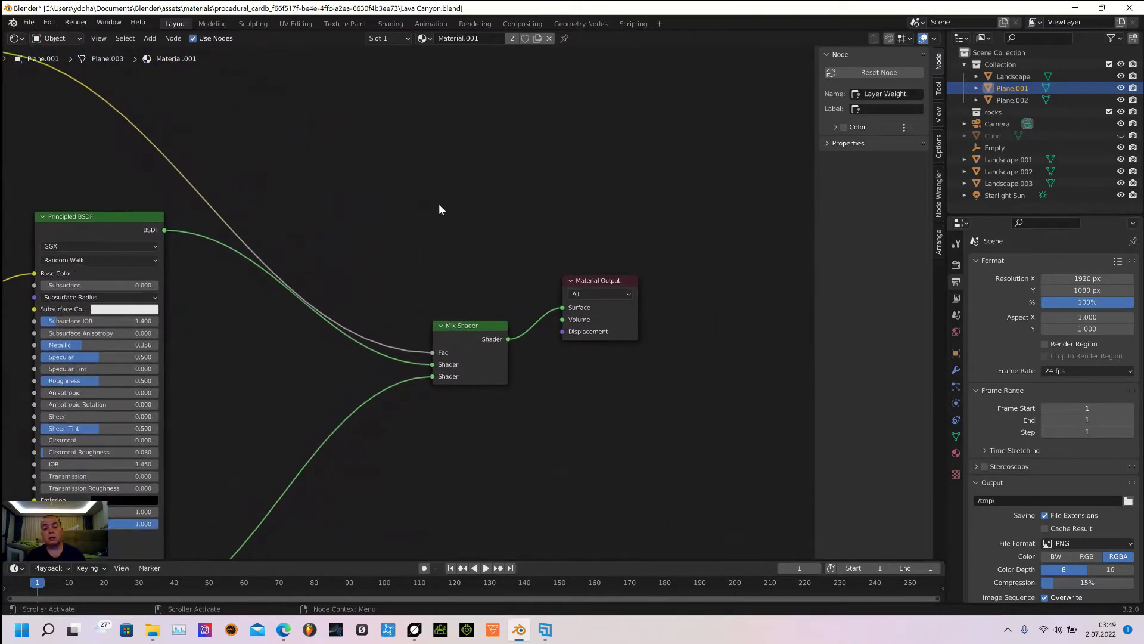
{"action": "middle_click_drag", "start_coordinate": [439, 204], "coordinate": [688, 203]}
{"action": "scroll", "coordinate": [500, 172], "scroll_direction": "down", "scroll_amount": 3}
{"action": "scroll", "coordinate": [497, 174], "scroll_direction": "down", "scroll_amount": 1}
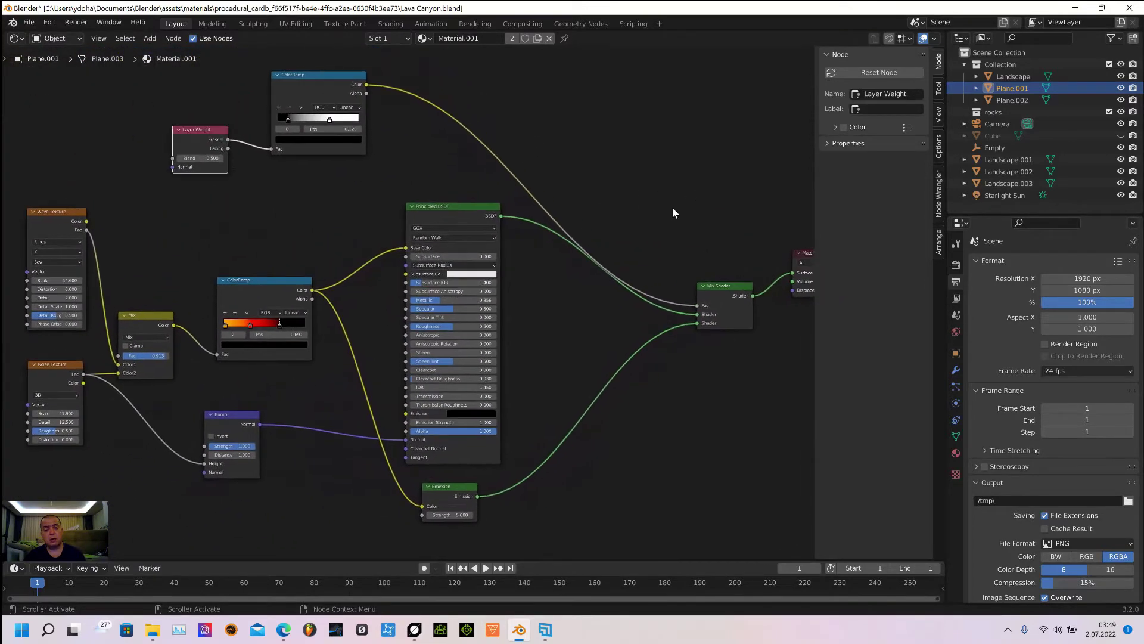
{"action": "left_click_drag", "start_coordinate": [716, 287], "coordinate": [604, 200]}
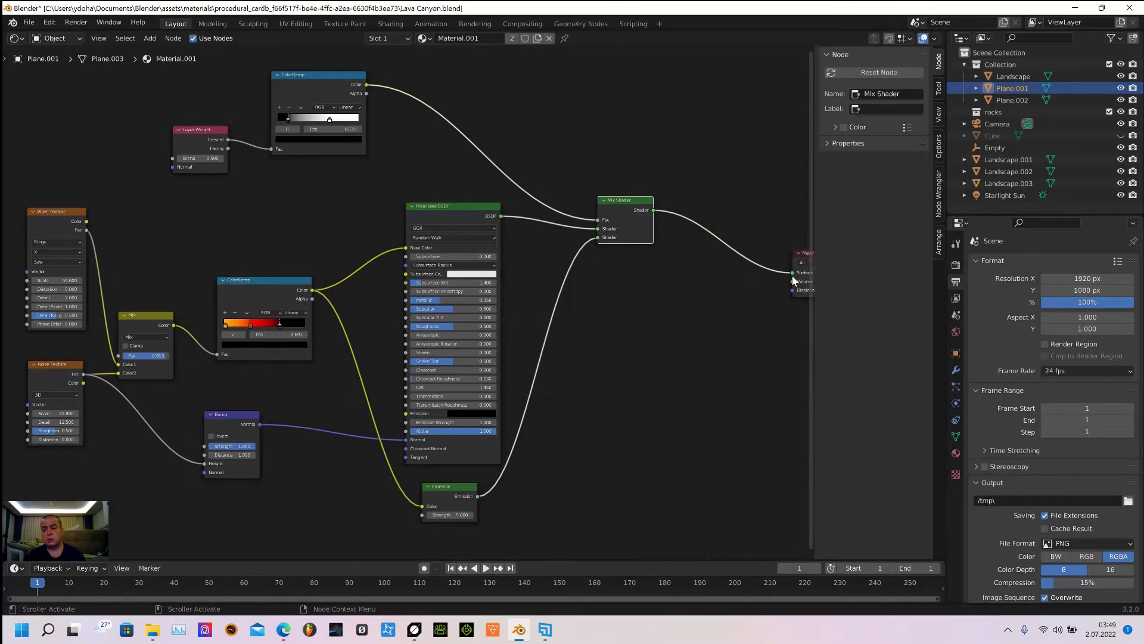
{"action": "middle_click_drag", "start_coordinate": [726, 307], "coordinate": [638, 301]}
{"action": "left_click_drag", "start_coordinate": [735, 246], "coordinate": [637, 189]}
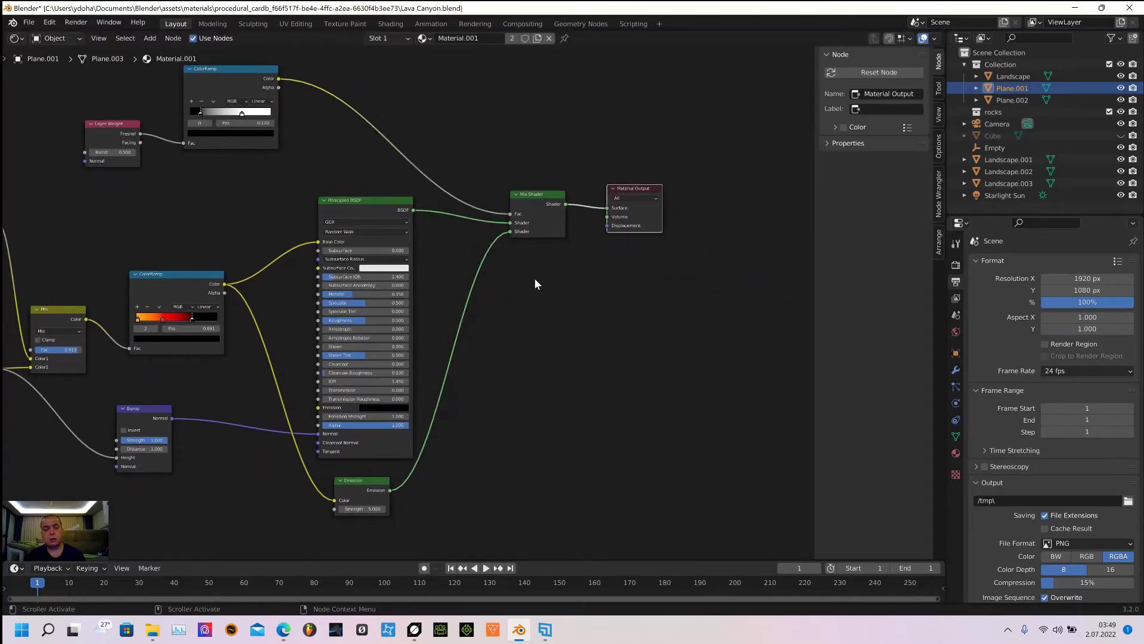
Lower the black-and-white ColorRamp toward the Principled BSDF and shift the Layer Weight node down beside it.
{"action": "middle_click_drag", "start_coordinate": [534, 283], "coordinate": [640, 292]}
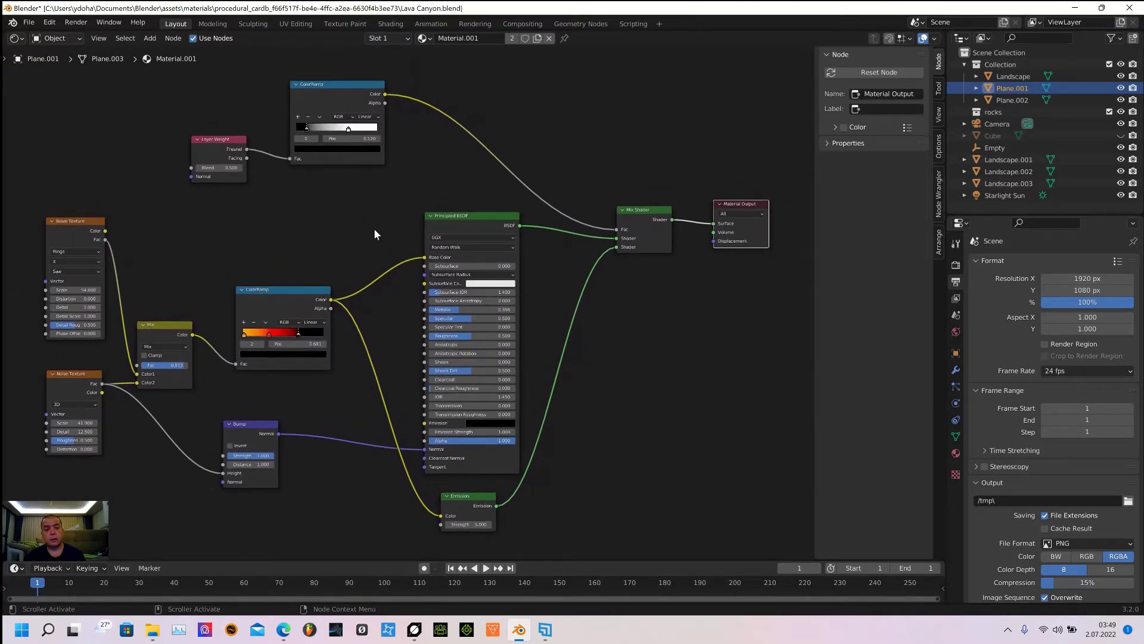
{"action": "left_click_drag", "start_coordinate": [337, 88], "coordinate": [338, 141]}
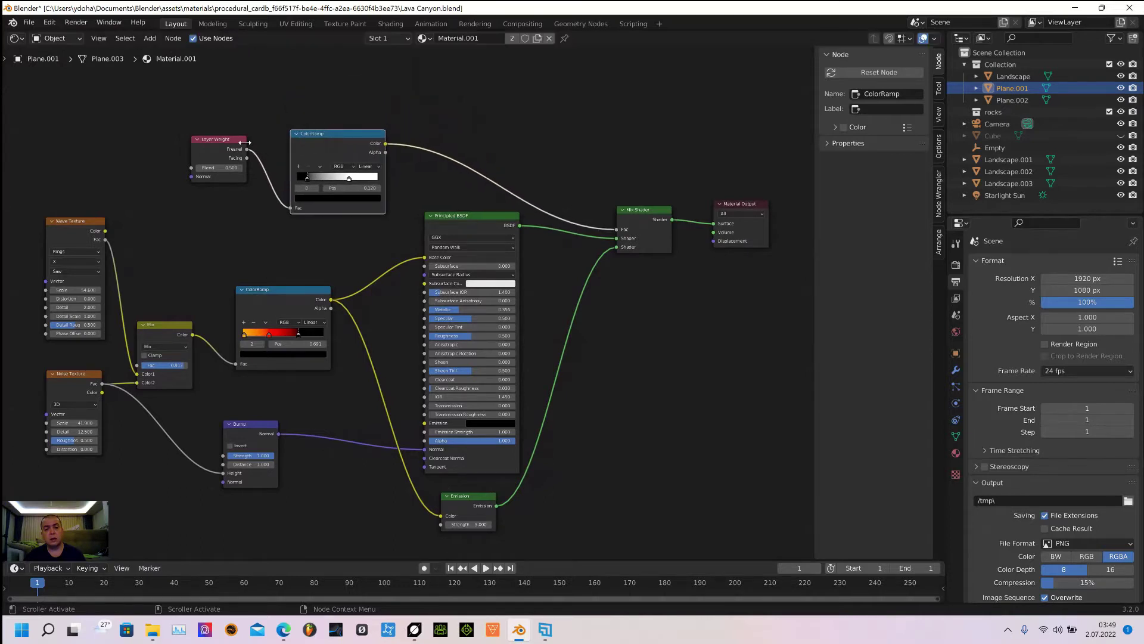
{"action": "left_click_drag", "start_coordinate": [230, 144], "coordinate": [247, 149]}
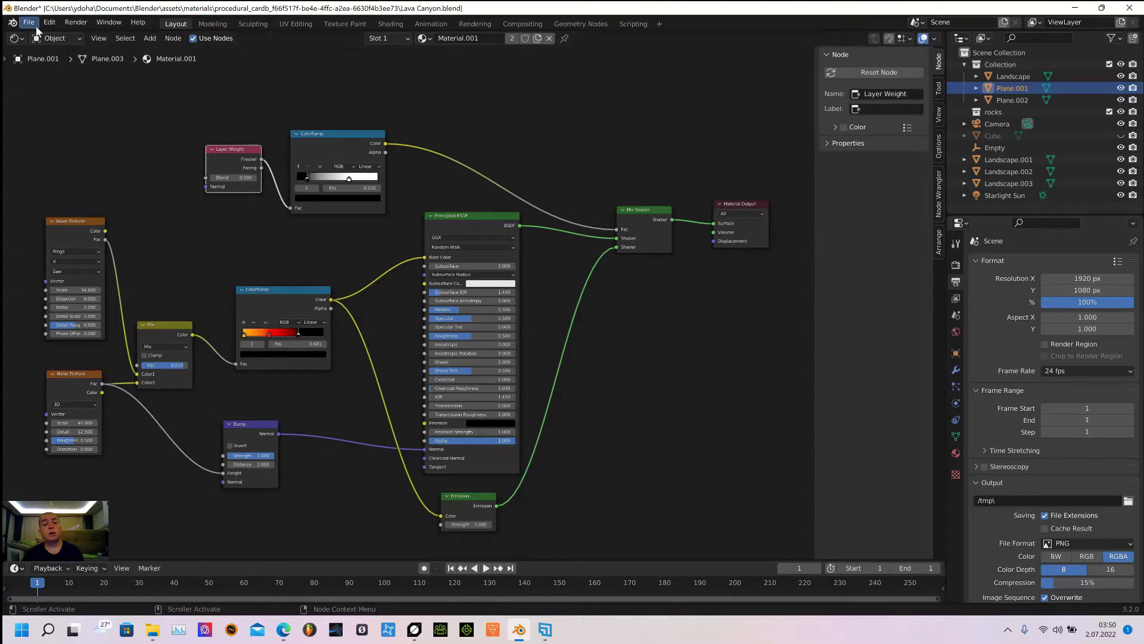
Switch the node editor area back to the 3D Viewport and deselect the front lava plane.
{"action": "left_click", "coordinate": [15, 39]}
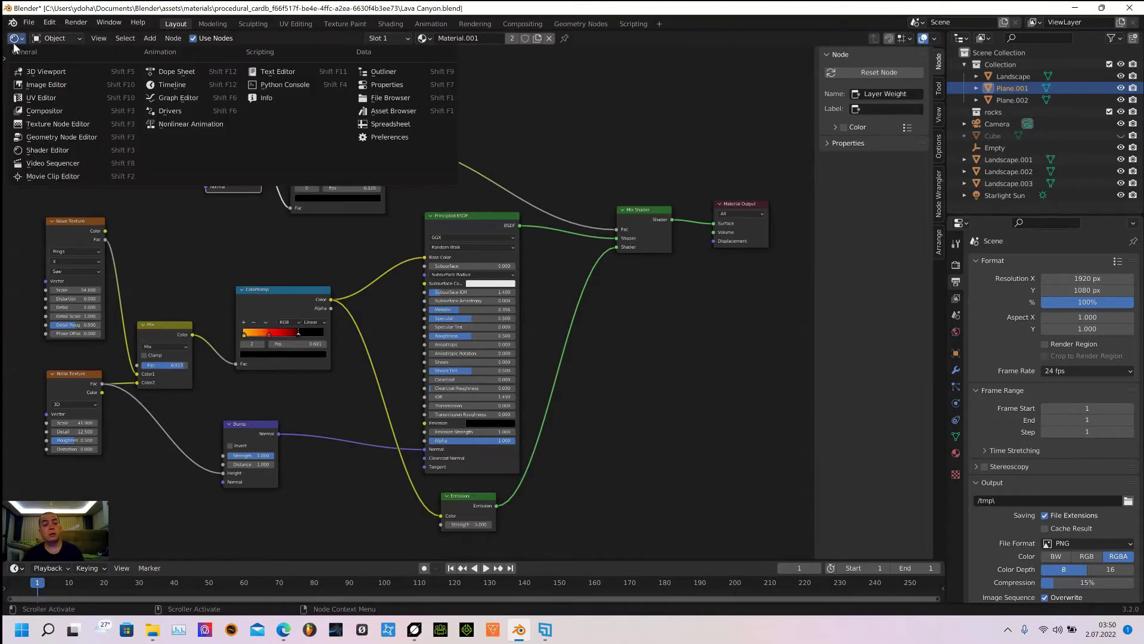
{"action": "left_click", "coordinate": [33, 70]}
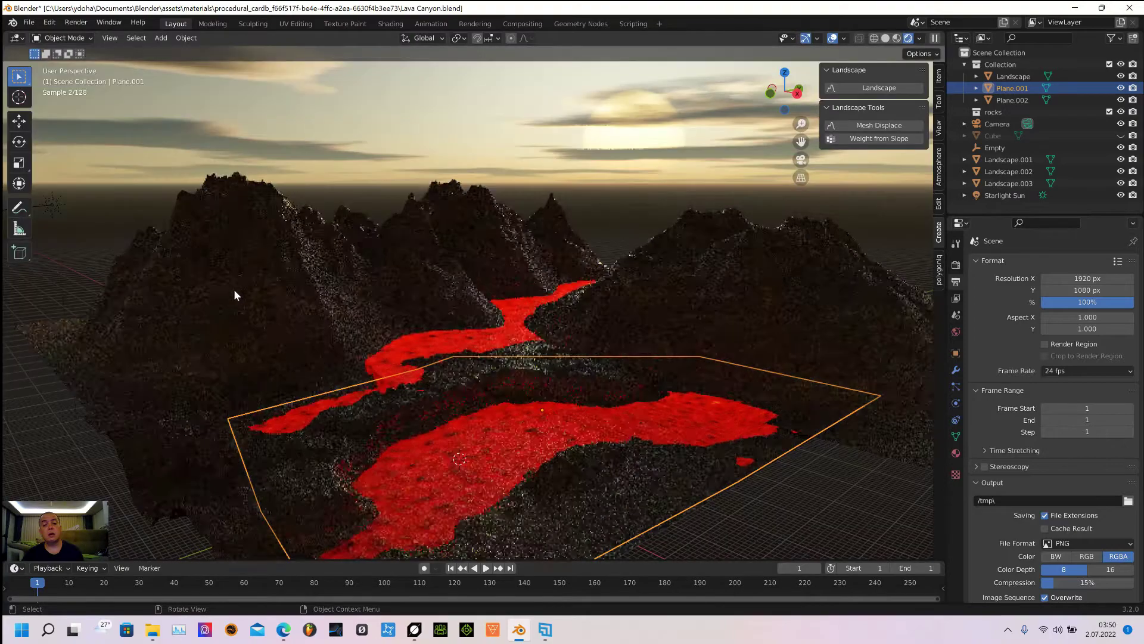
{"action": "left_click", "coordinate": [862, 478]}
Add a new A.N.T. landscape mesh and move it along the X axis to empty ground beyond the lava scene.
{"action": "middle_click_drag", "start_coordinate": [847, 458], "coordinate": [730, 428]}
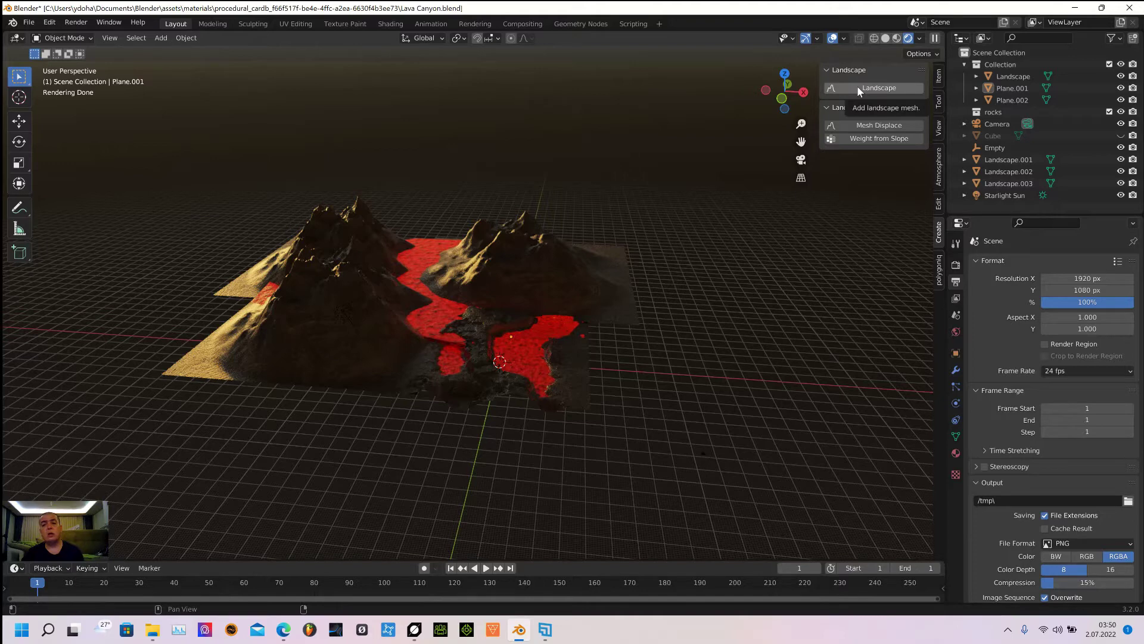
{"action": "left_click", "coordinate": [857, 87]}
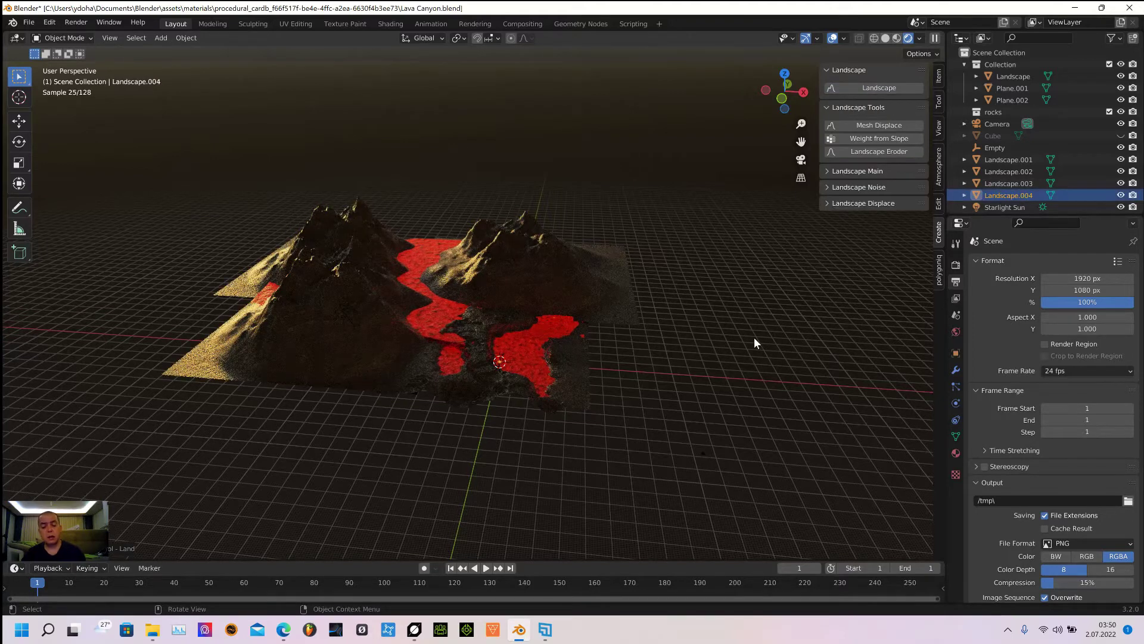
{"action": "key", "text": "g"}
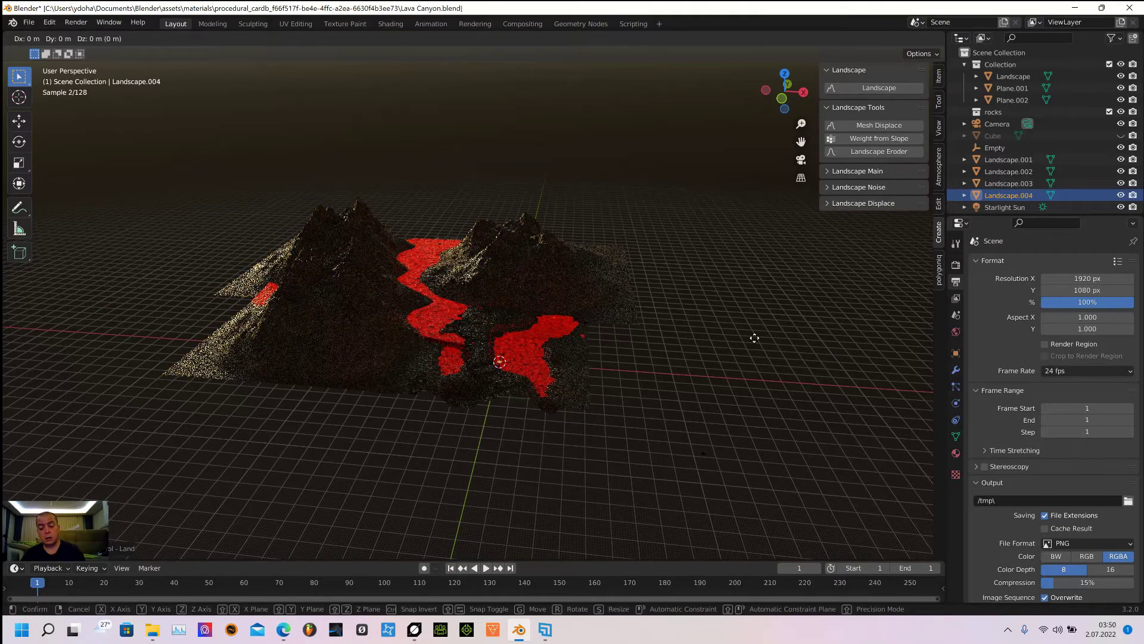
{"action": "key", "text": "x"}
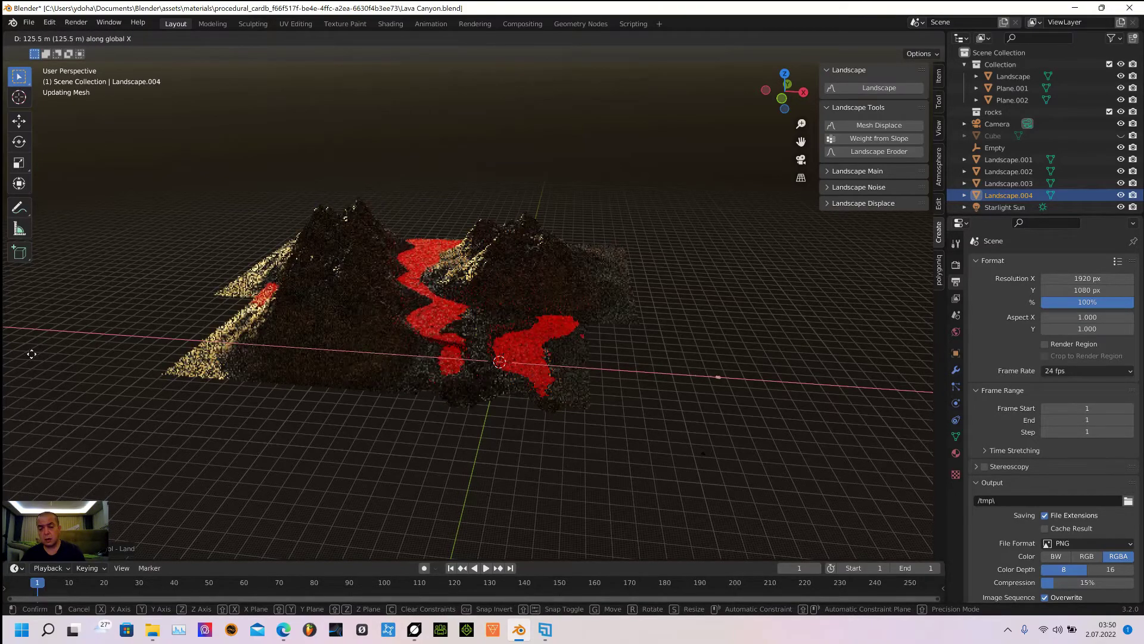
{"action": "left_click", "coordinate": [53, 361]}
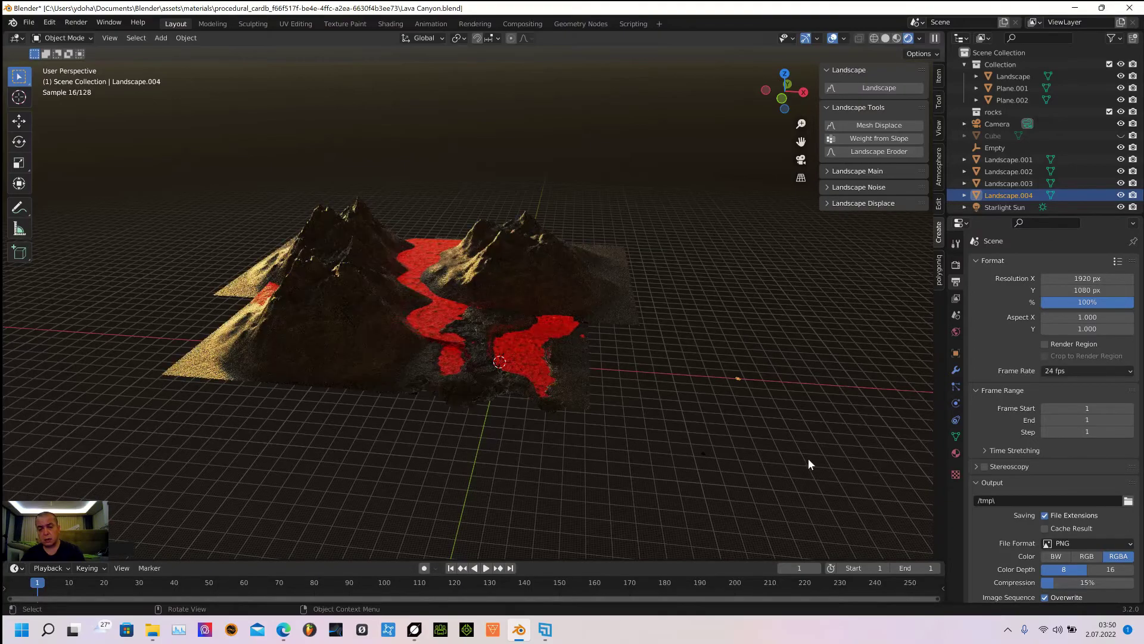
Bring the newly added landscape mesh into close view to examine its shape.
{"action": "scroll", "coordinate": [803, 458], "scroll_direction": "up", "scroll_amount": 3}
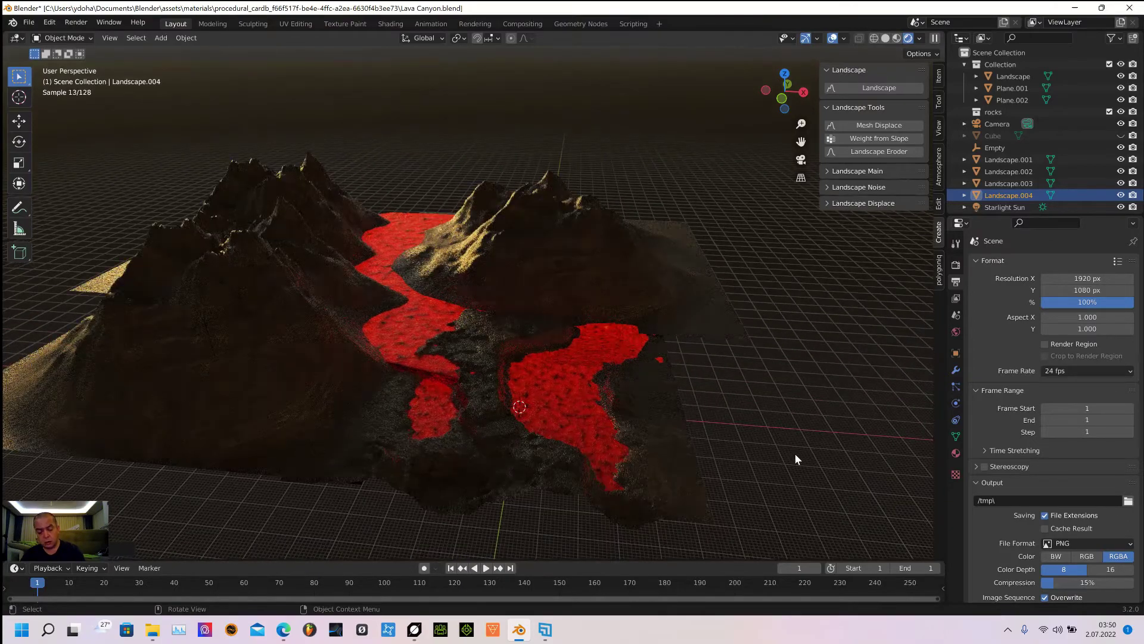
{"action": "middle_click_drag", "start_coordinate": [796, 454], "coordinate": [466, 430]}
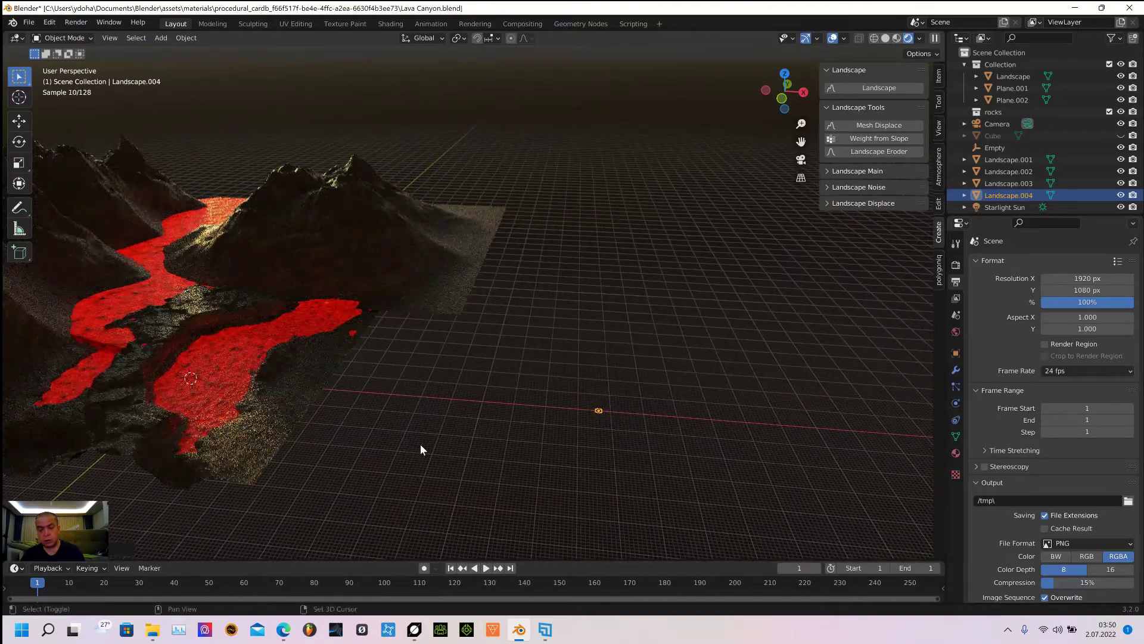
{"action": "scroll", "coordinate": [447, 450], "scroll_direction": "up", "scroll_amount": 2}
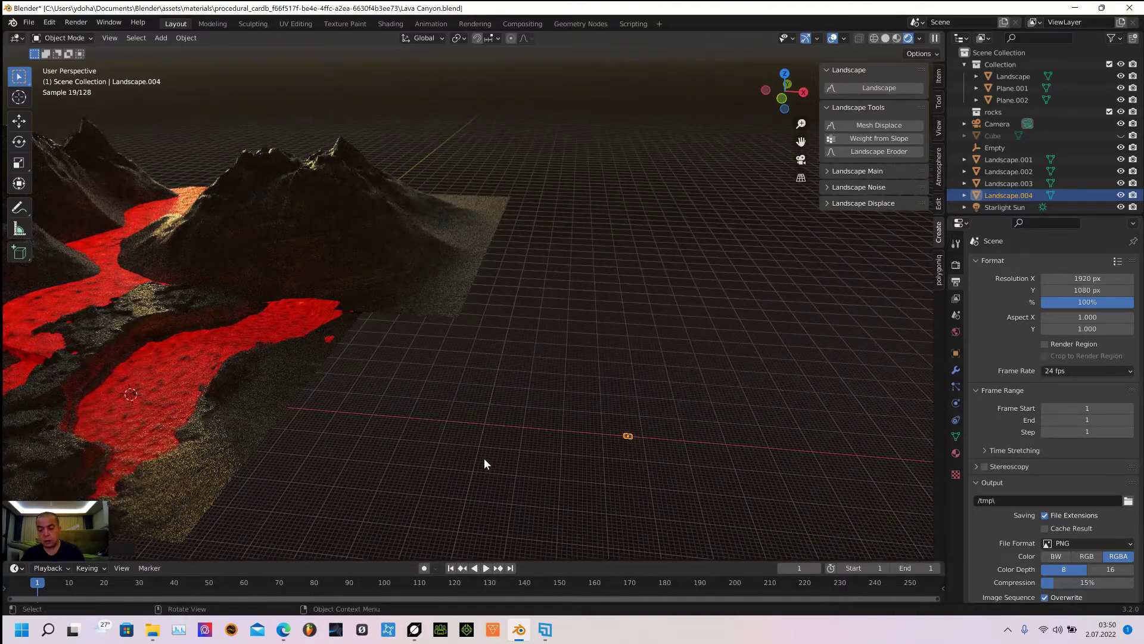
{"action": "scroll", "coordinate": [498, 473], "scroll_direction": "up", "scroll_amount": 2}
{"action": "scroll", "coordinate": [513, 492], "scroll_direction": "up", "scroll_amount": 1}
{"action": "middle_click_drag", "start_coordinate": [514, 490], "coordinate": [471, 384], "text": "shift"}
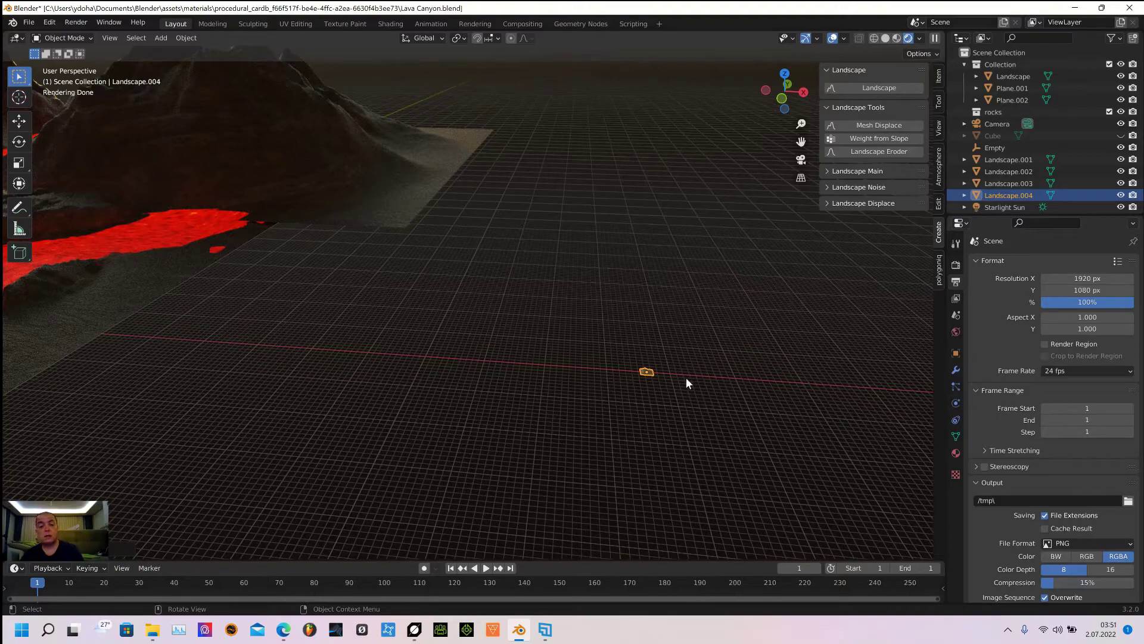
{"action": "scroll", "coordinate": [709, 376], "scroll_direction": "up", "scroll_amount": 2}
{"action": "scroll", "coordinate": [695, 356], "scroll_direction": "down", "scroll_amount": 1}
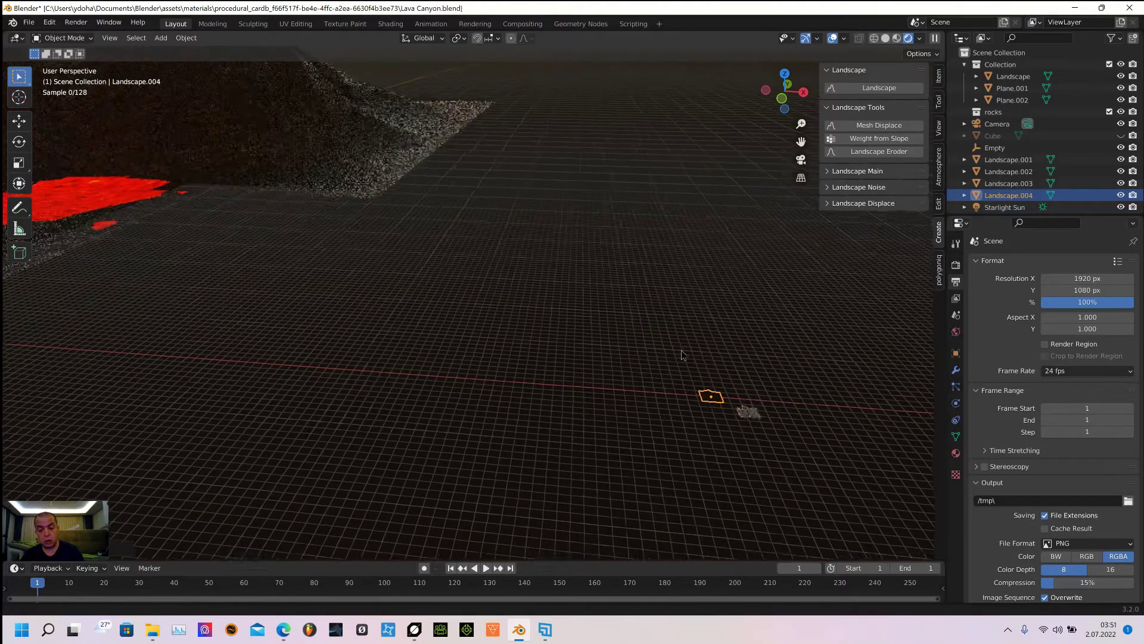
{"action": "middle_click_drag", "start_coordinate": [681, 351], "coordinate": [578, 313], "text": "shift"}
{"action": "scroll", "coordinate": [592, 324], "scroll_direction": "up", "scroll_amount": 4}
{"action": "middle_click_drag", "start_coordinate": [635, 337], "coordinate": [521, 295], "text": "shift"}
{"action": "scroll", "coordinate": [423, 312], "scroll_direction": "up", "scroll_amount": 4}
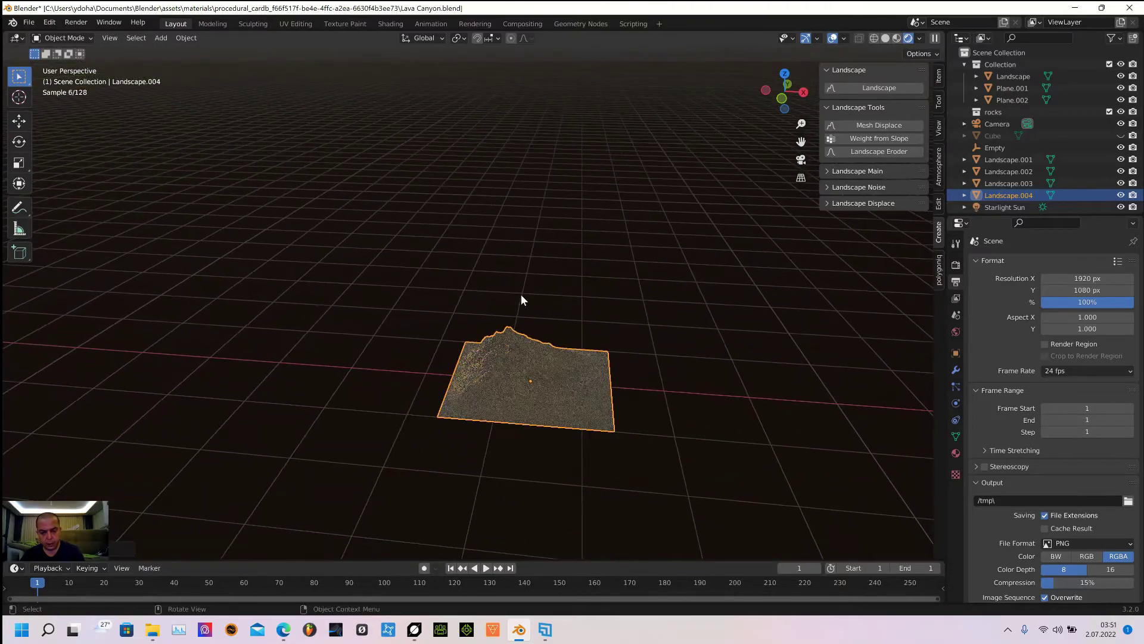
Scale the new landscape mesh up uniformly to more than five times its size.
{"action": "scroll", "coordinate": [520, 294], "scroll_direction": "up", "scroll_amount": 8}
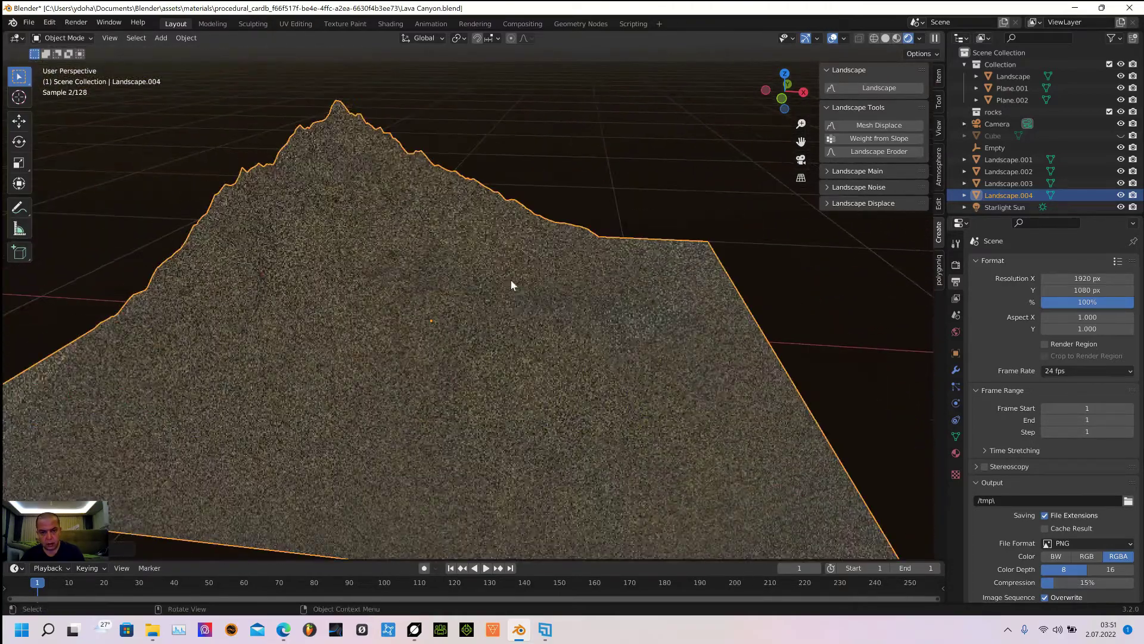
{"action": "middle_click_drag", "start_coordinate": [511, 298], "coordinate": [521, 337], "text": "shift"}
{"action": "scroll", "coordinate": [516, 304], "scroll_direction": "down", "scroll_amount": 4}
{"action": "scroll", "coordinate": [518, 310], "scroll_direction": "down", "scroll_amount": 7}
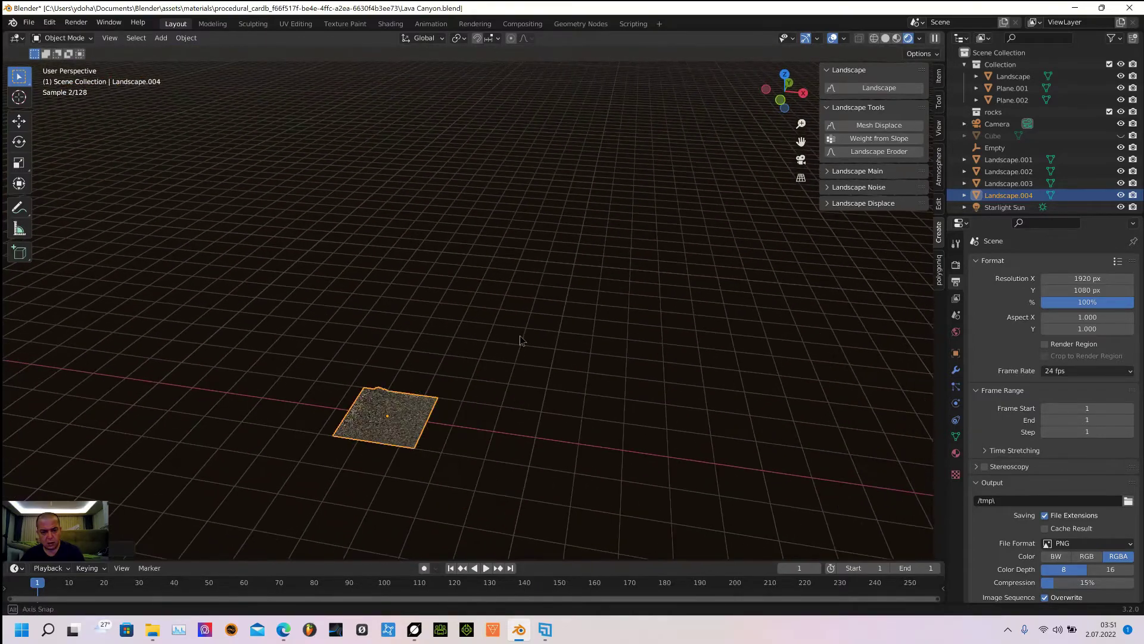
{"action": "key", "text": "s"}
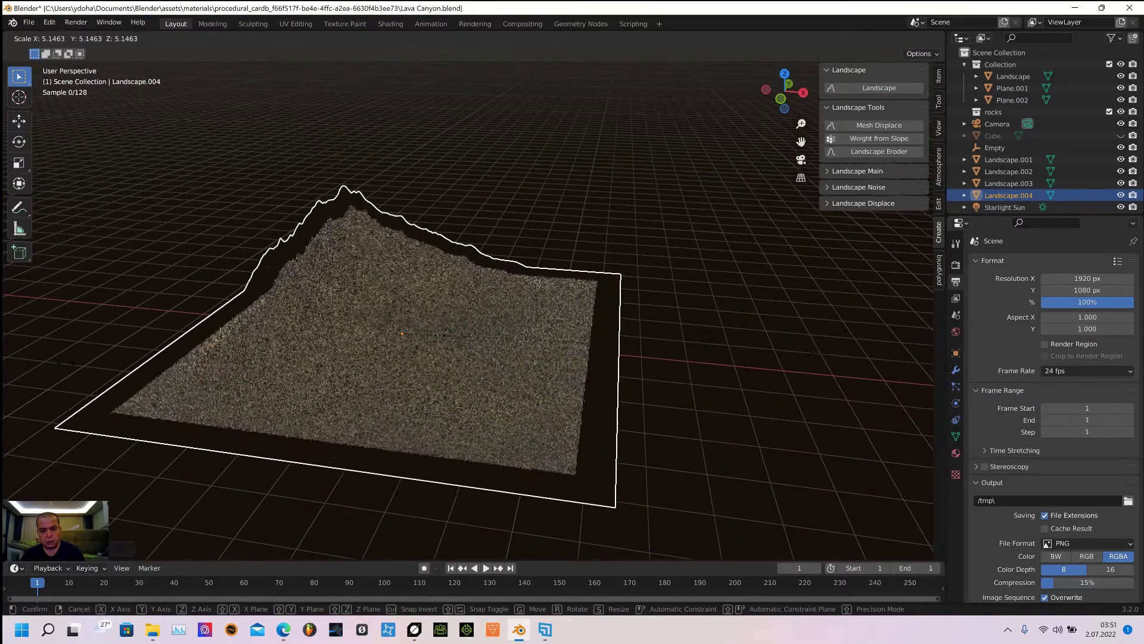
{"action": "left_click", "coordinate": [303, 363]}
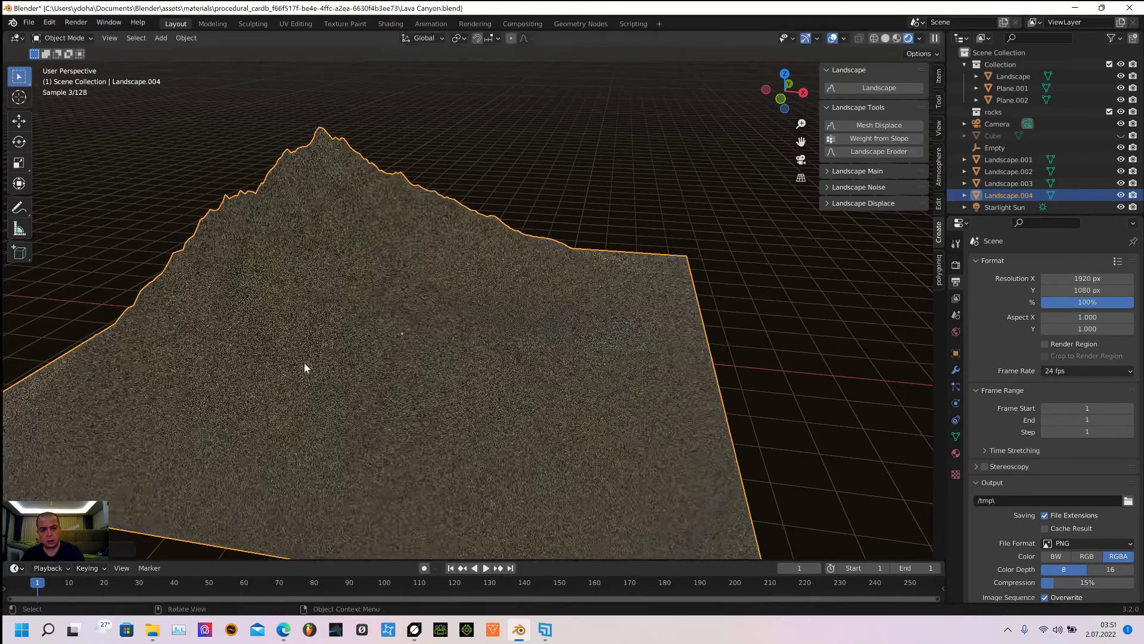
Show the viewport in solid shading and enlarge the landscape mesh further by a factor of about 1.5.
{"action": "left_click", "coordinate": [885, 37]}
{"action": "scroll", "coordinate": [828, 365], "scroll_direction": "down", "scroll_amount": 5}
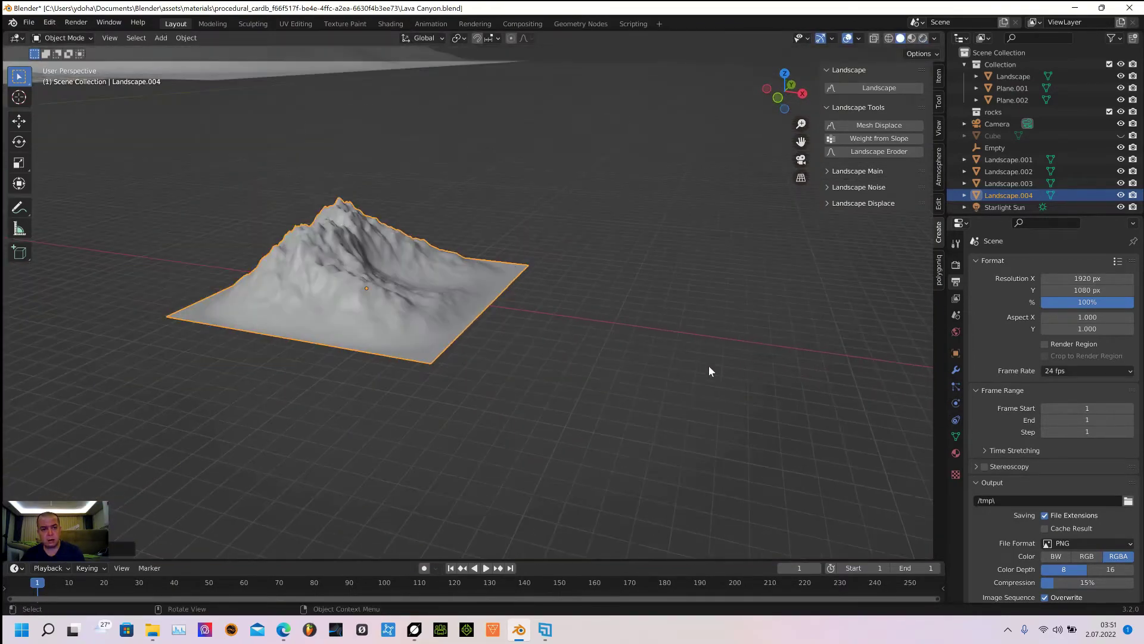
{"action": "middle_click_drag", "start_coordinate": [660, 382], "coordinate": [567, 414]}
{"action": "scroll", "coordinate": [708, 408], "scroll_direction": "up", "scroll_amount": 4}
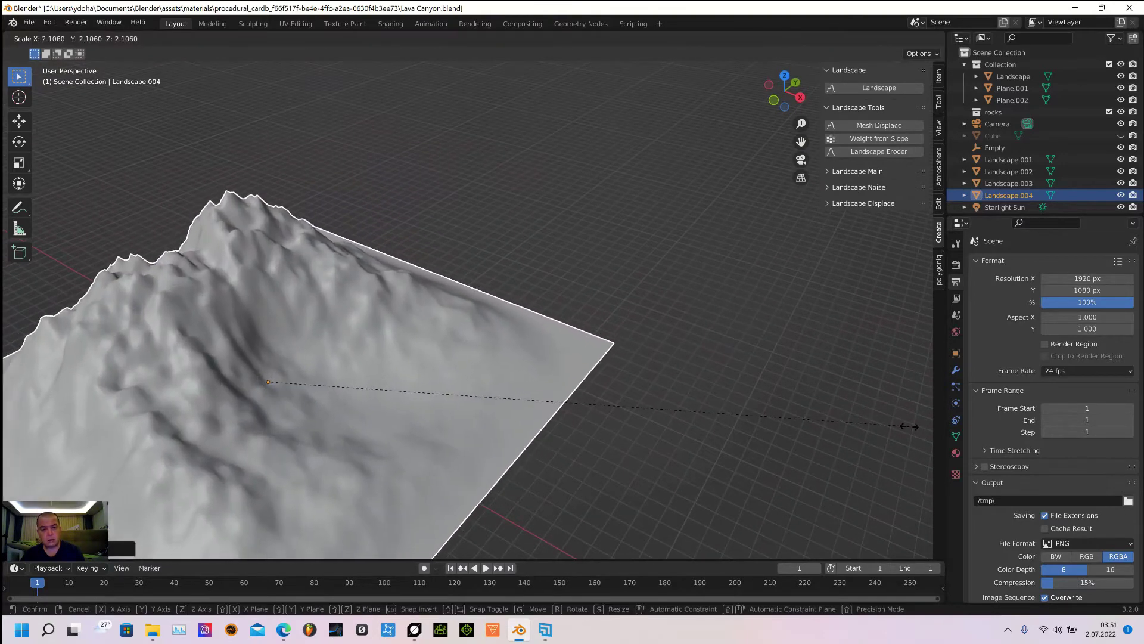
{"action": "scroll", "coordinate": [829, 422], "scroll_direction": "down", "scroll_amount": 4}
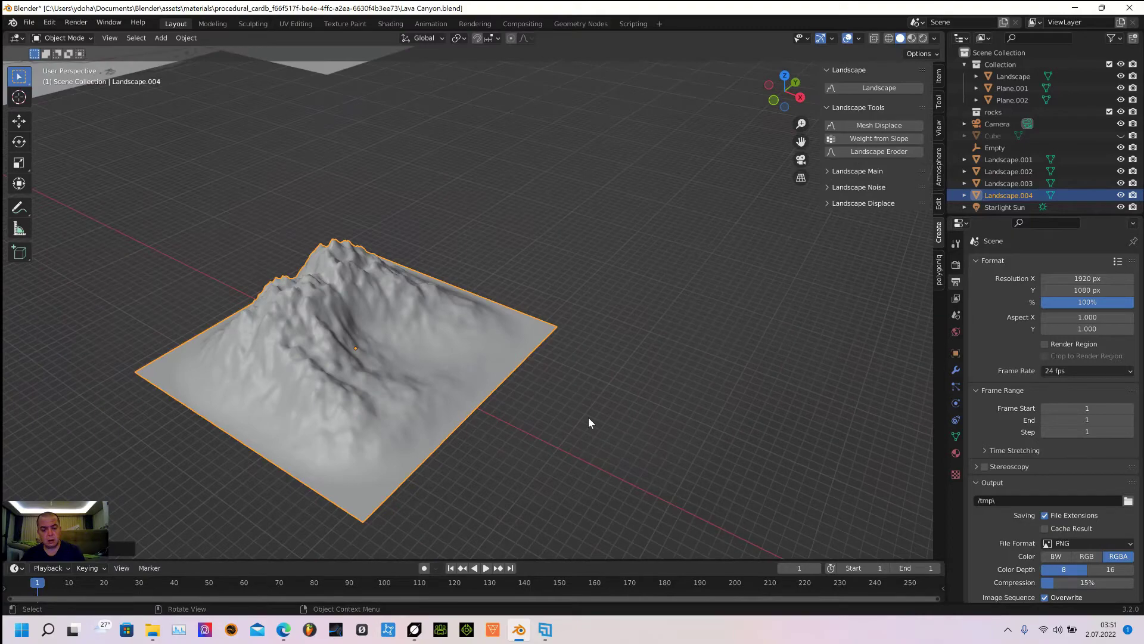
{"action": "scroll", "coordinate": [574, 414], "scroll_direction": "up", "scroll_amount": 4}
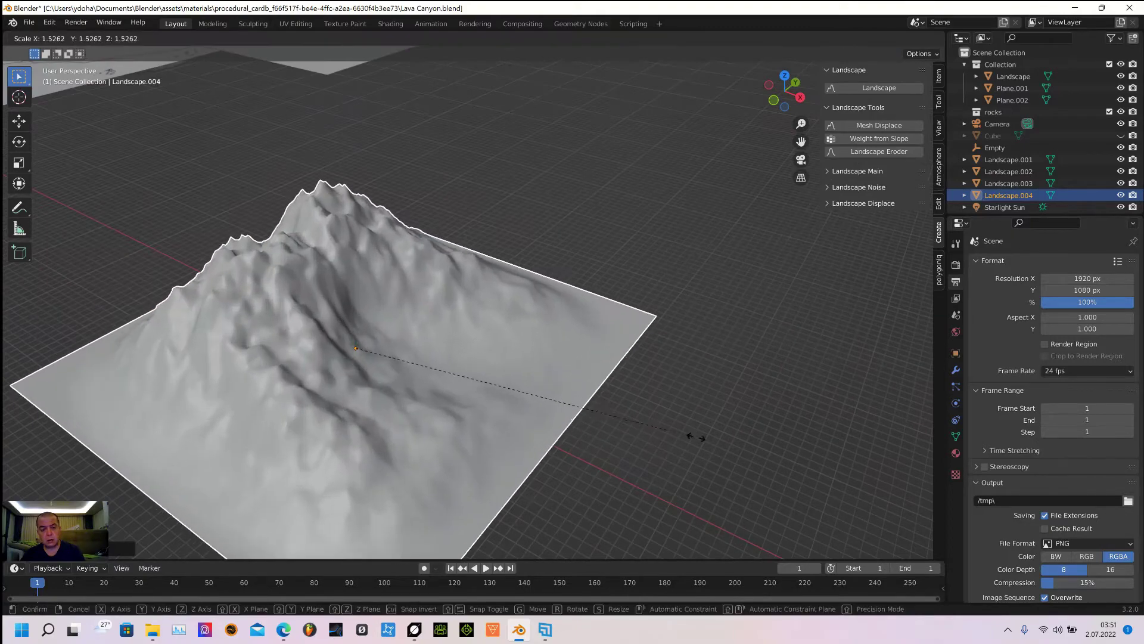
{"action": "middle_click_drag", "start_coordinate": [738, 447], "coordinate": [716, 424]}
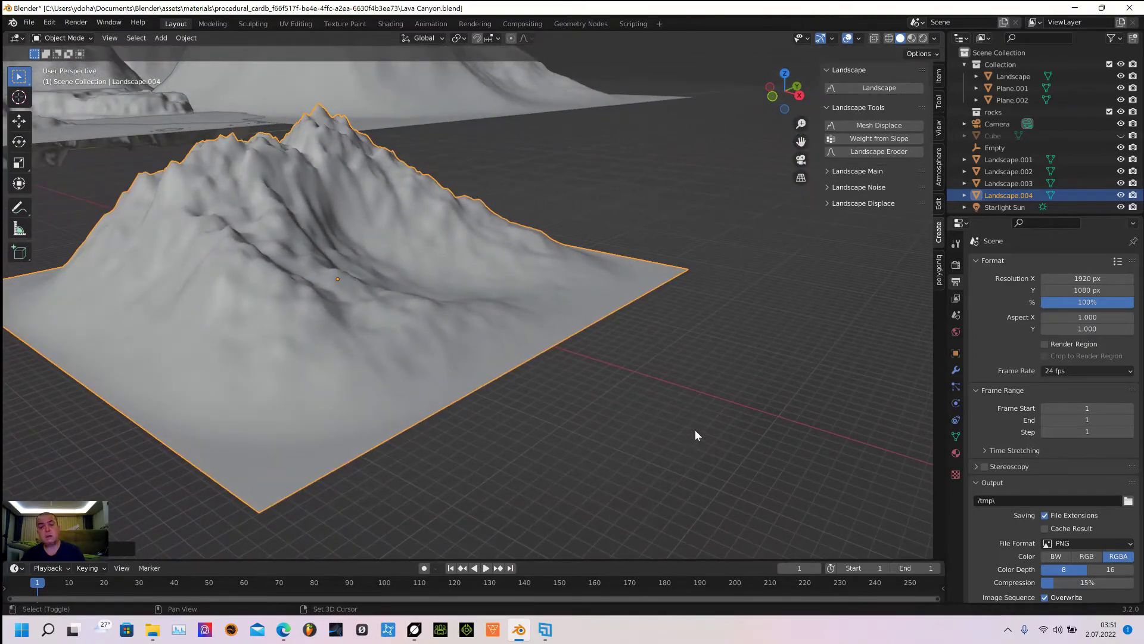
Duplicate the landscape mountain and place the copy about 48 m away along the X axis, beside the original.
{"action": "key", "text": "shift+d"}
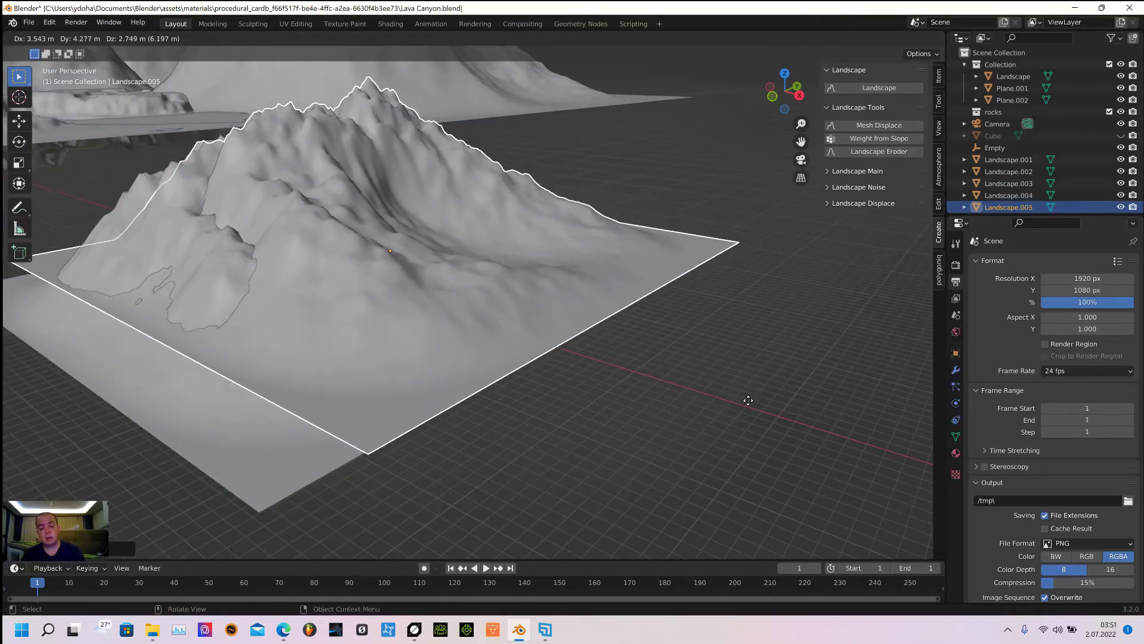
{"action": "key", "text": "x"}
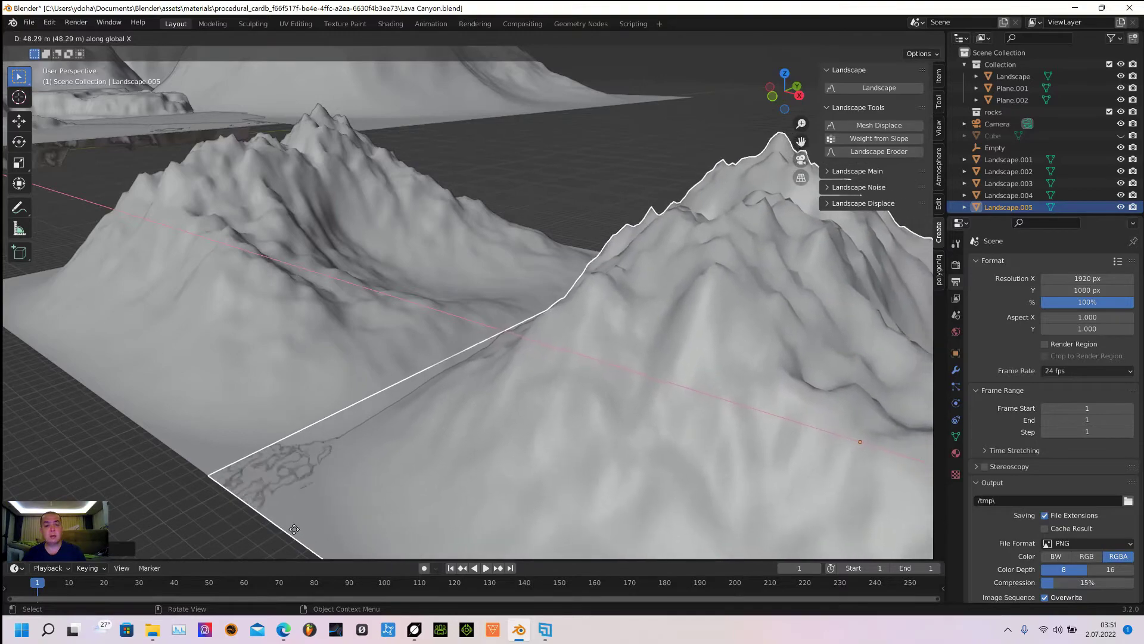
{"action": "left_click", "coordinate": [318, 517]}
{"action": "middle_click_drag", "start_coordinate": [564, 150], "coordinate": [328, 206]}
{"action": "middle_click_drag", "start_coordinate": [235, 291], "coordinate": [214, 291]}
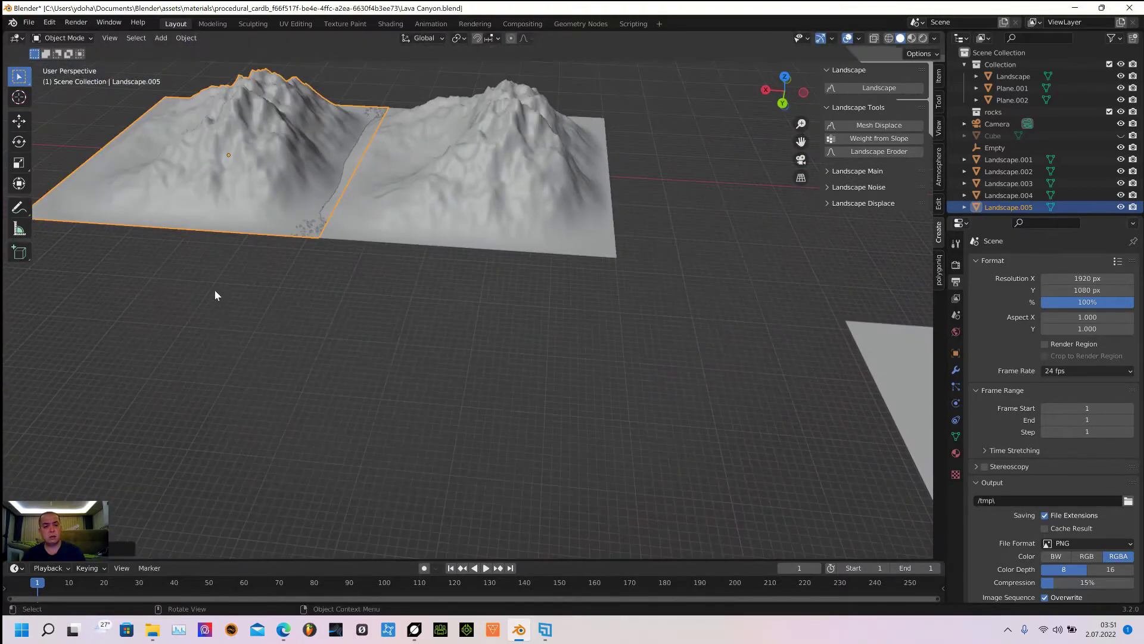
Scale the duplicated mountain up about 1.4 times, shift it about 16 m along X away from the original, and deselect it.
{"action": "key", "text": "s"}
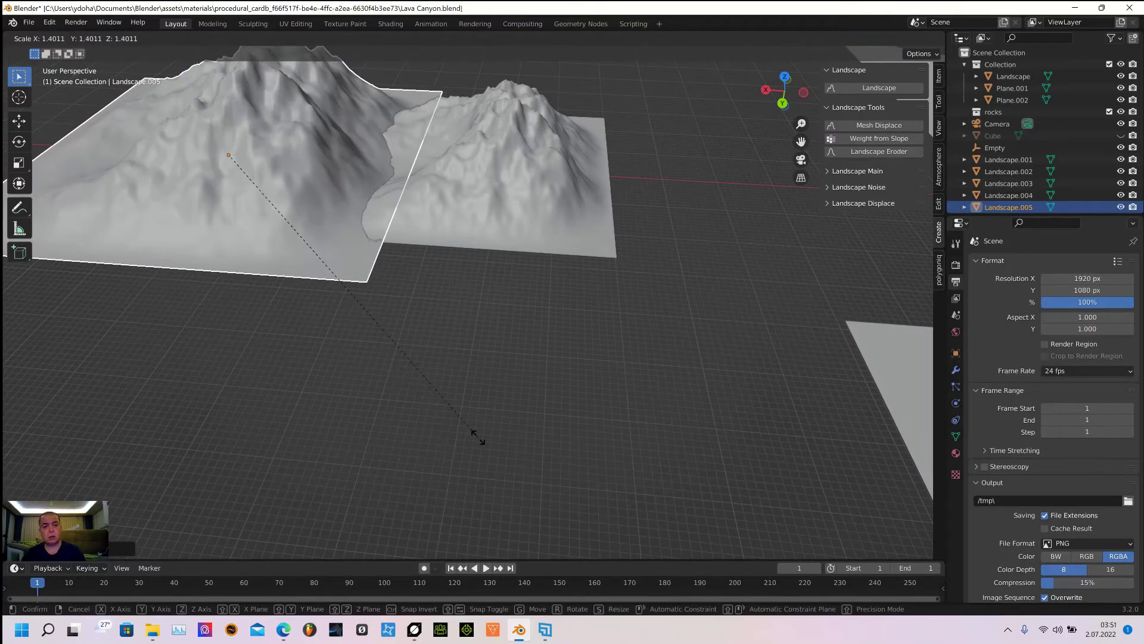
{"action": "left_click", "coordinate": [474, 432]}
{"action": "key", "text": "g"}
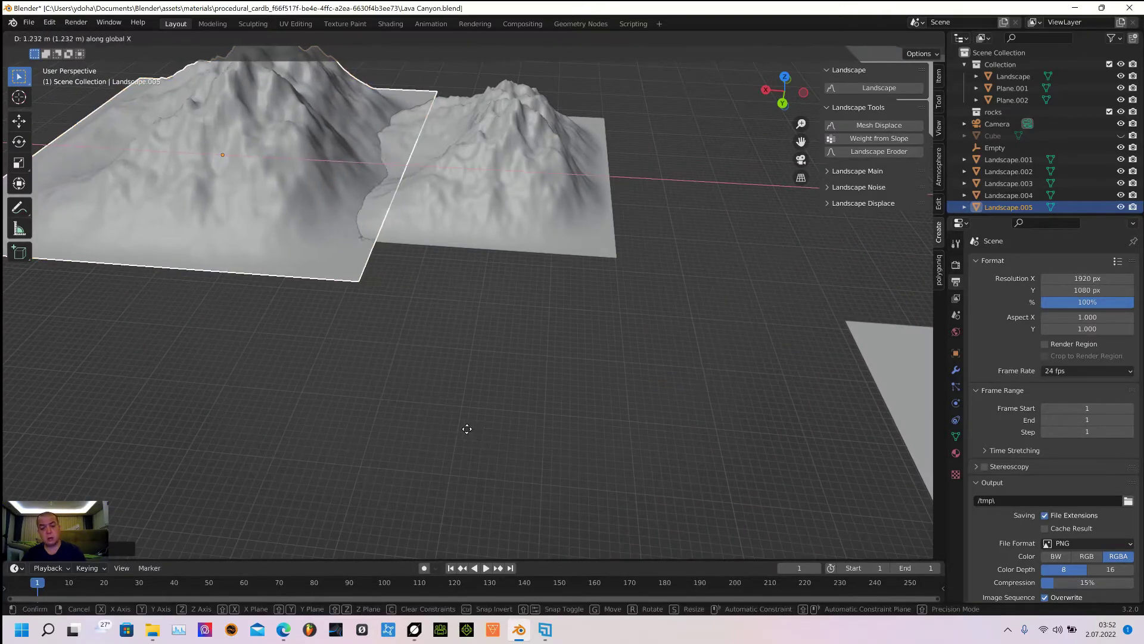
{"action": "key", "text": "x"}
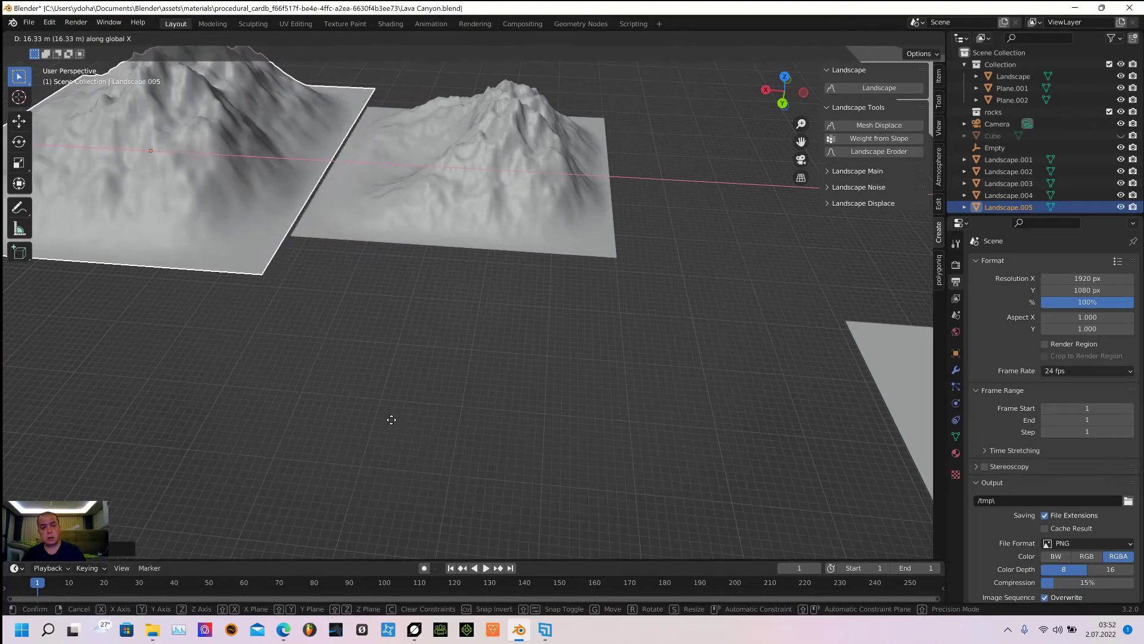
{"action": "left_click", "coordinate": [396, 420]}
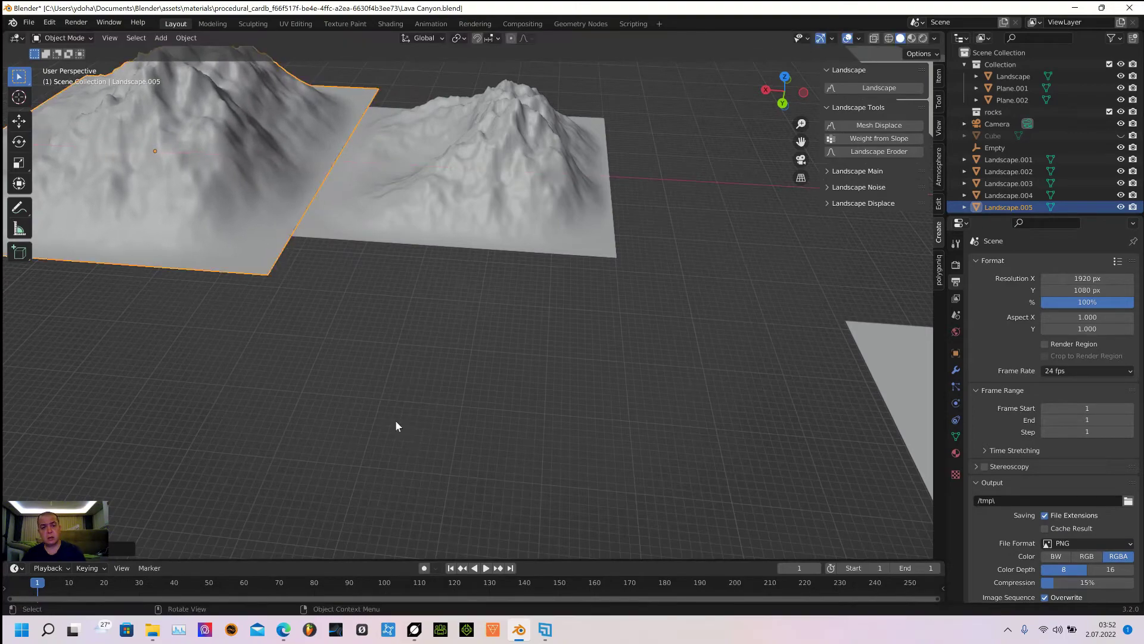
{"action": "left_click", "coordinate": [392, 424]}
Add a plane mesh and move it along the X axis to the far side of the larger mountain.
{"action": "scroll", "coordinate": [395, 421], "scroll_direction": "down", "scroll_amount": 6}
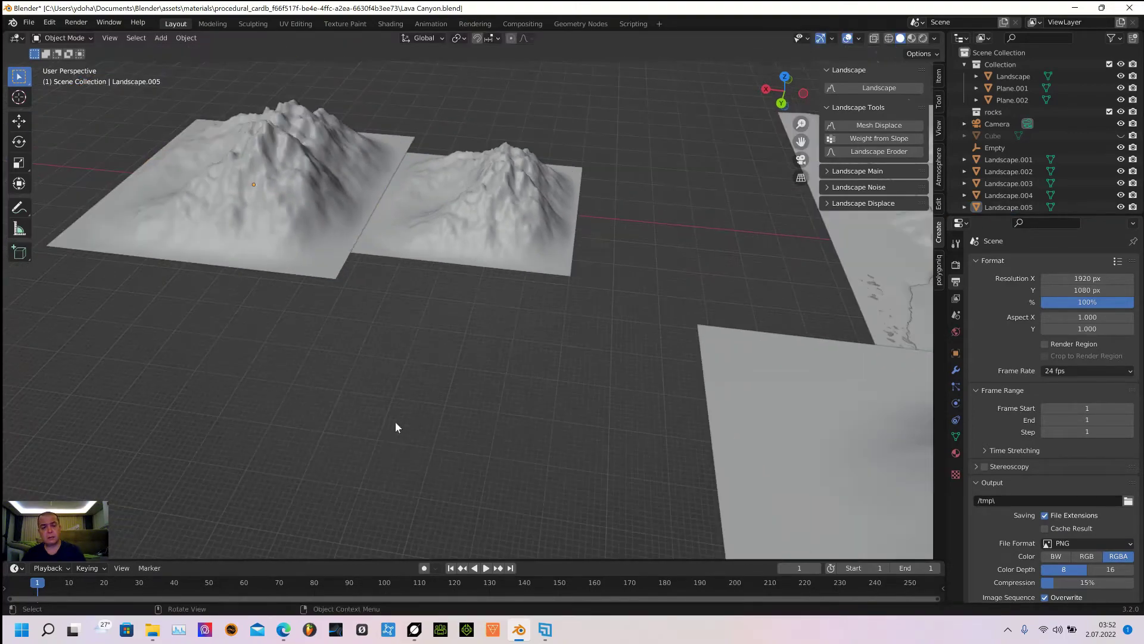
{"action": "middle_click_drag", "start_coordinate": [409, 423], "coordinate": [412, 401]}
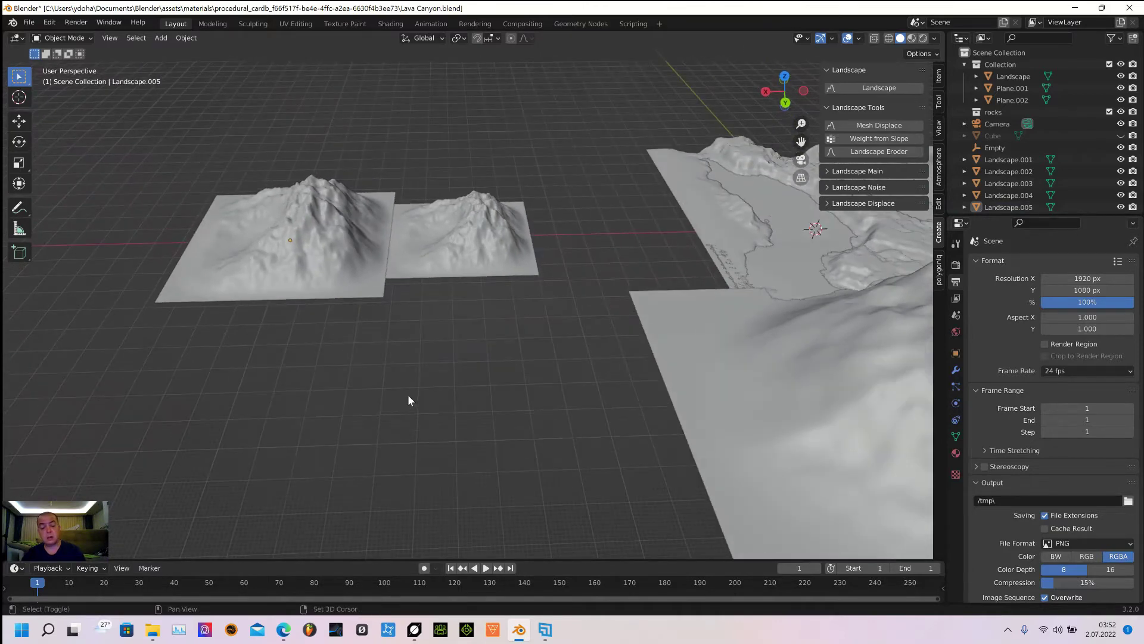
{"action": "key", "text": "shift+a"}
{"action": "mouse_move", "coordinate": [388, 375]}
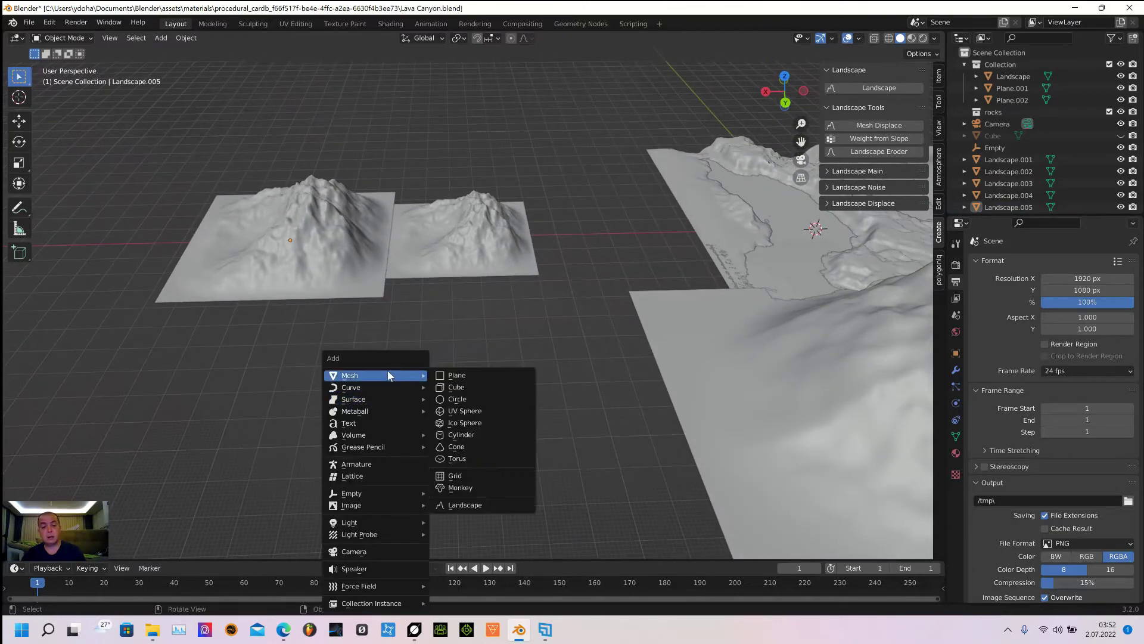
{"action": "left_click", "coordinate": [448, 375]}
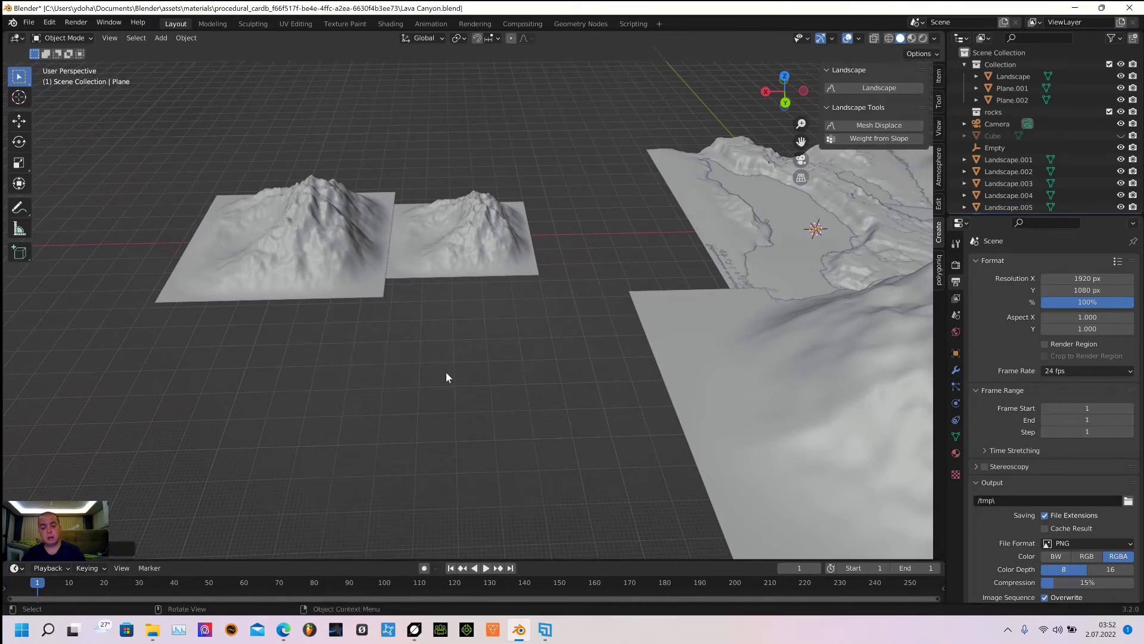
{"action": "key", "text": "g"}
{"action": "key", "text": "x"}
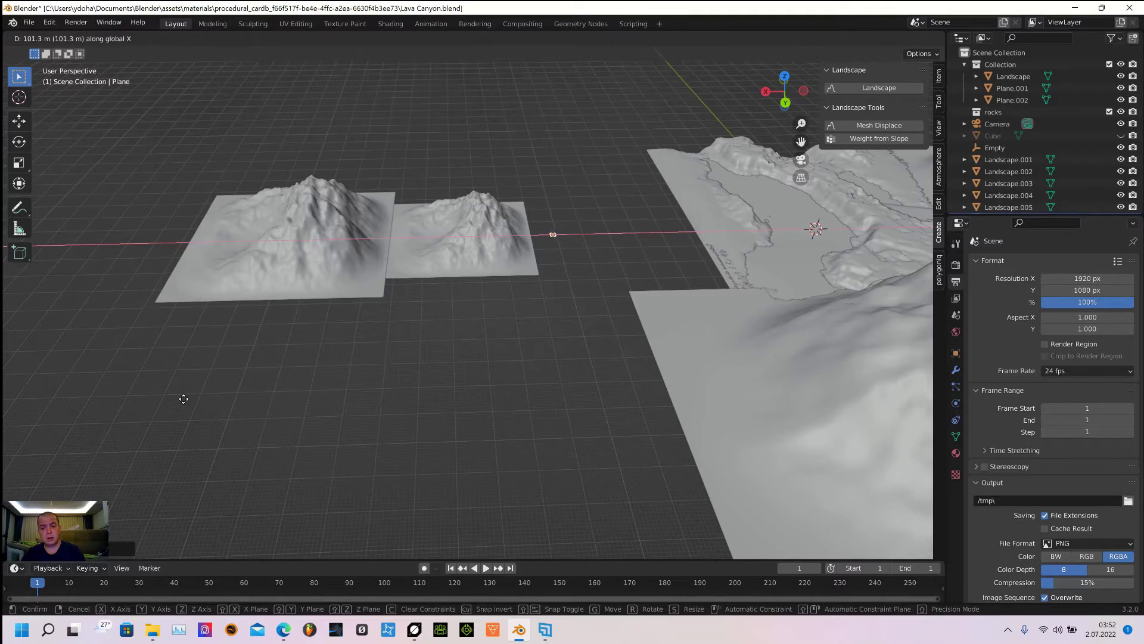
{"action": "left_click", "coordinate": [727, 420]}
{"action": "middle_click_drag", "start_coordinate": [453, 455], "coordinate": [844, 487], "text": "shift"}
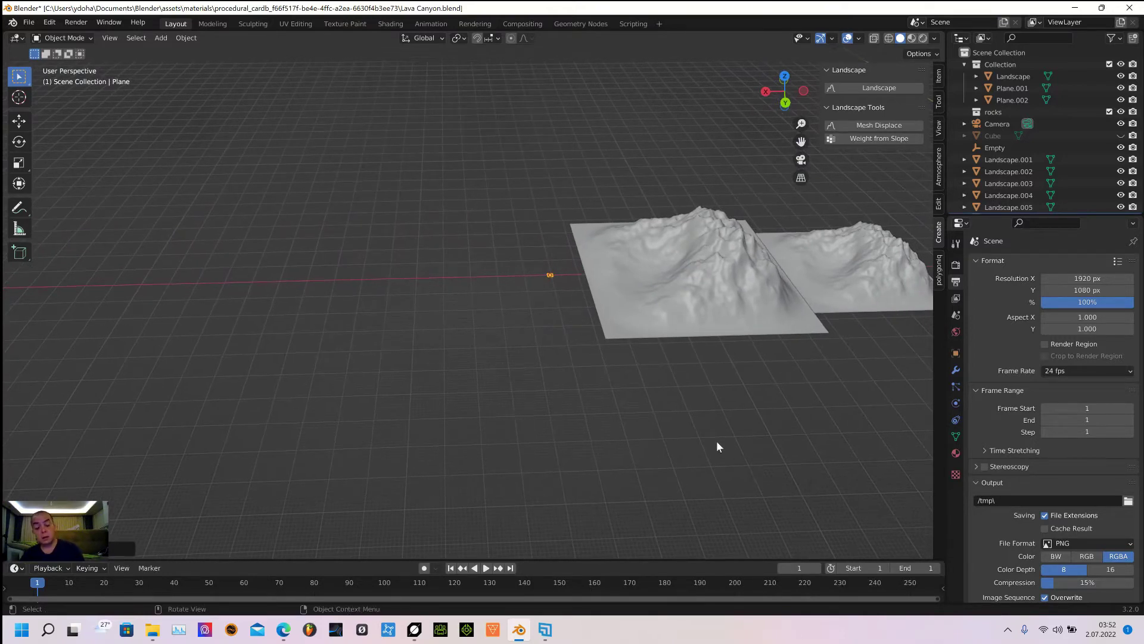
Enlarge the plane uniformly and stretch it along the Y axis until it is longer than the mountain's base.
{"action": "key", "text": "s"}
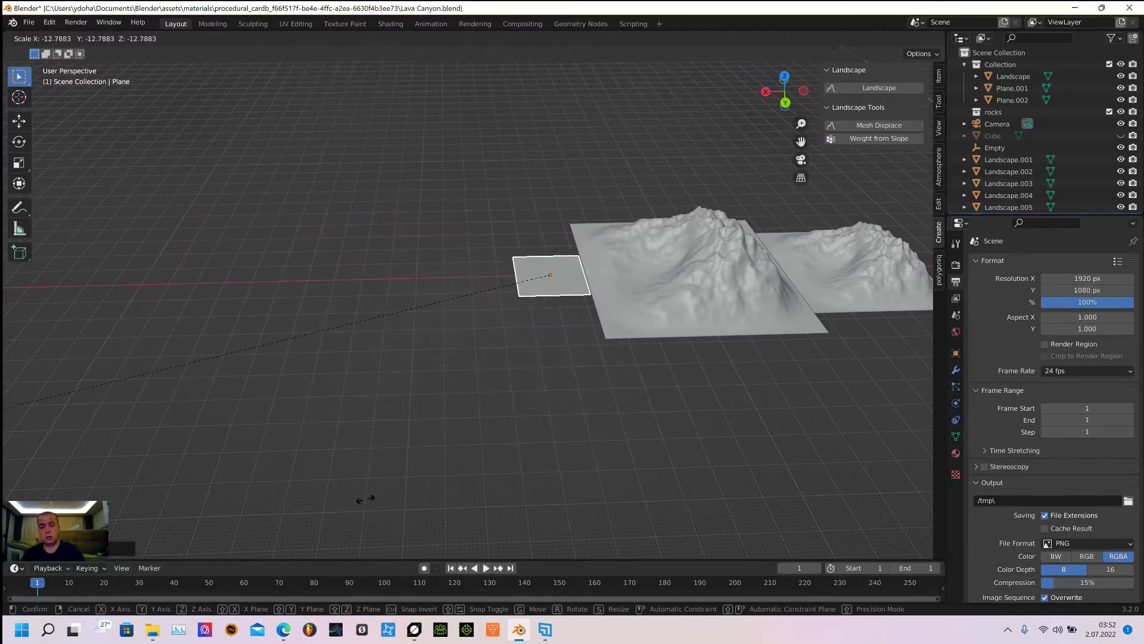
{"action": "left_click", "coordinate": [775, 119]}
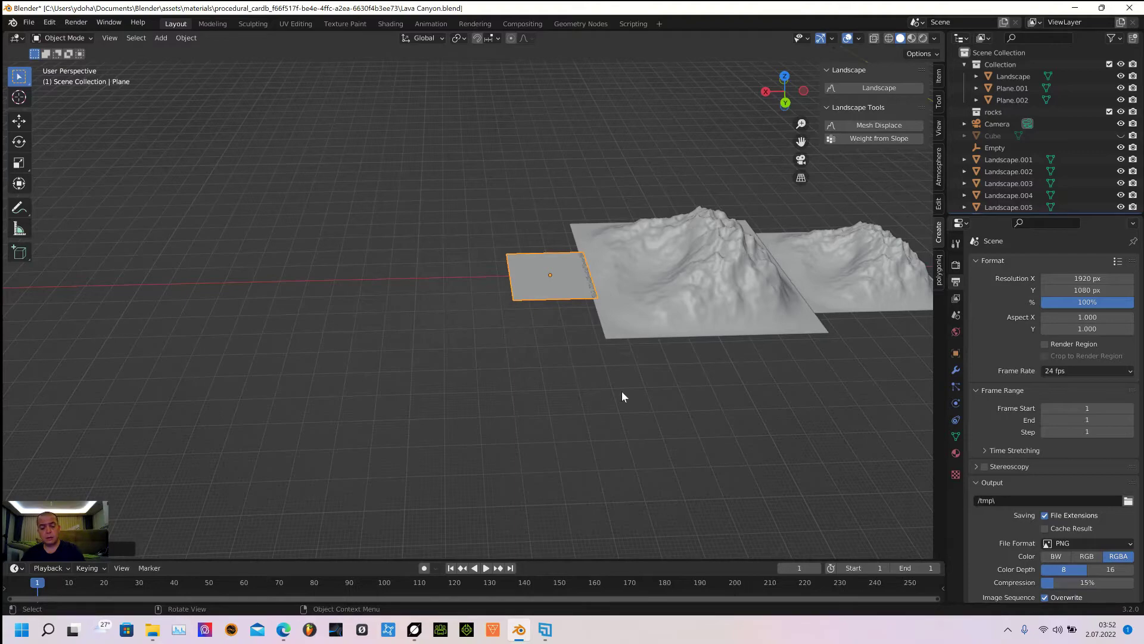
{"action": "key", "text": "s"}
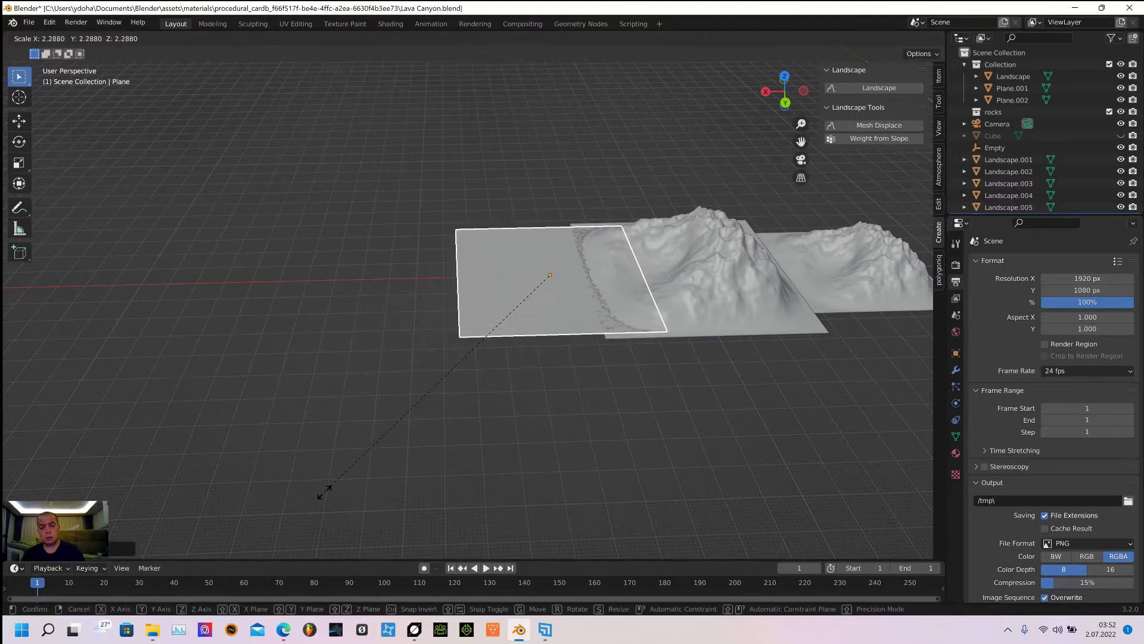
{"action": "left_click", "coordinate": [427, 437]}
{"action": "key", "text": "s"}
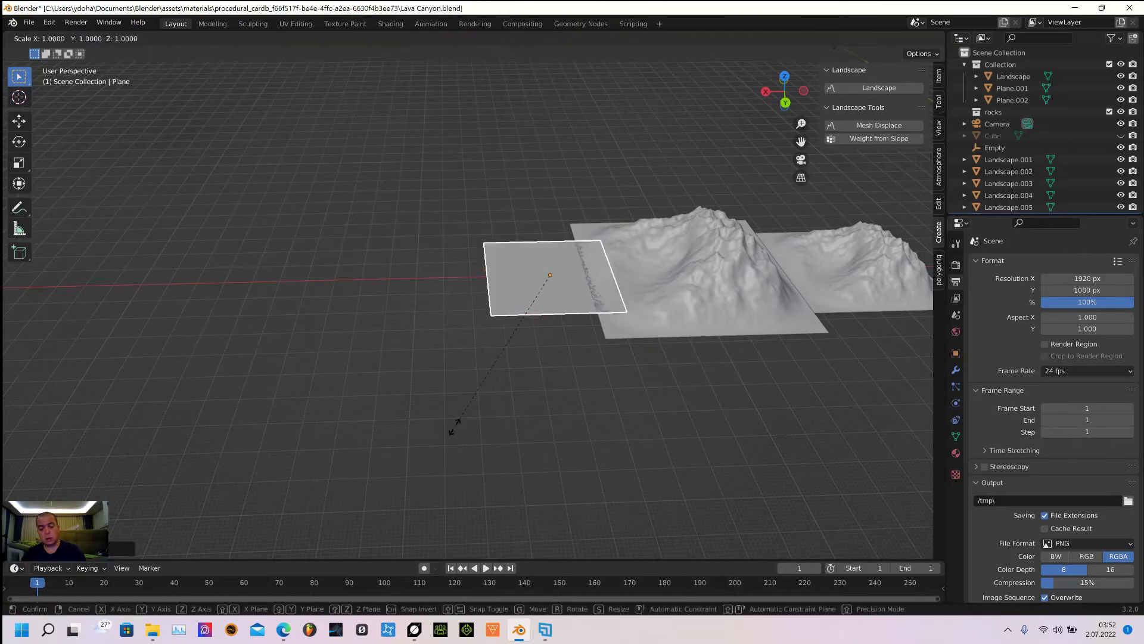
{"action": "key", "text": "y"}
{"action": "left_click", "coordinate": [235, 510]}
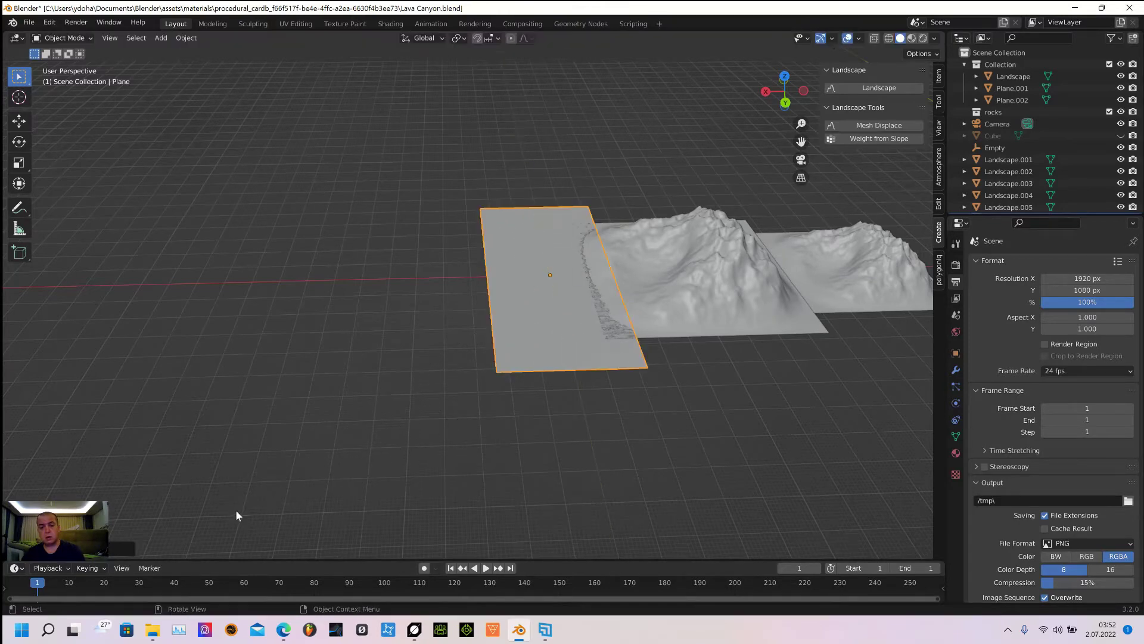
Raise the plane slightly and move it about 92 m back along the X axis into the gap between the two mountains.
{"action": "key", "text": "g"}
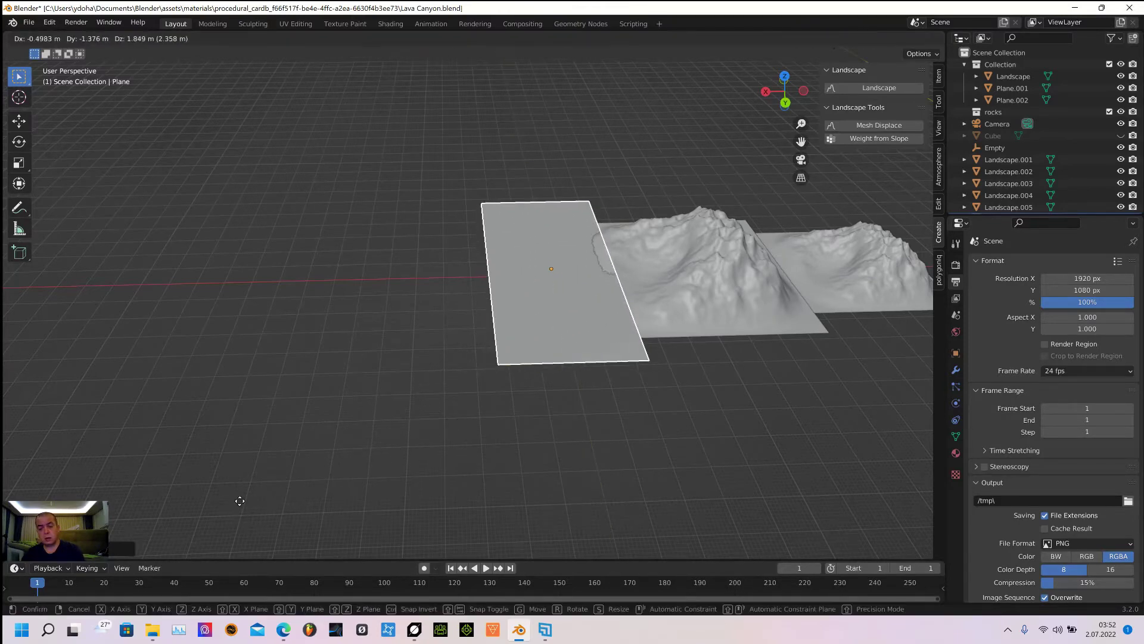
{"action": "key", "text": "x"}
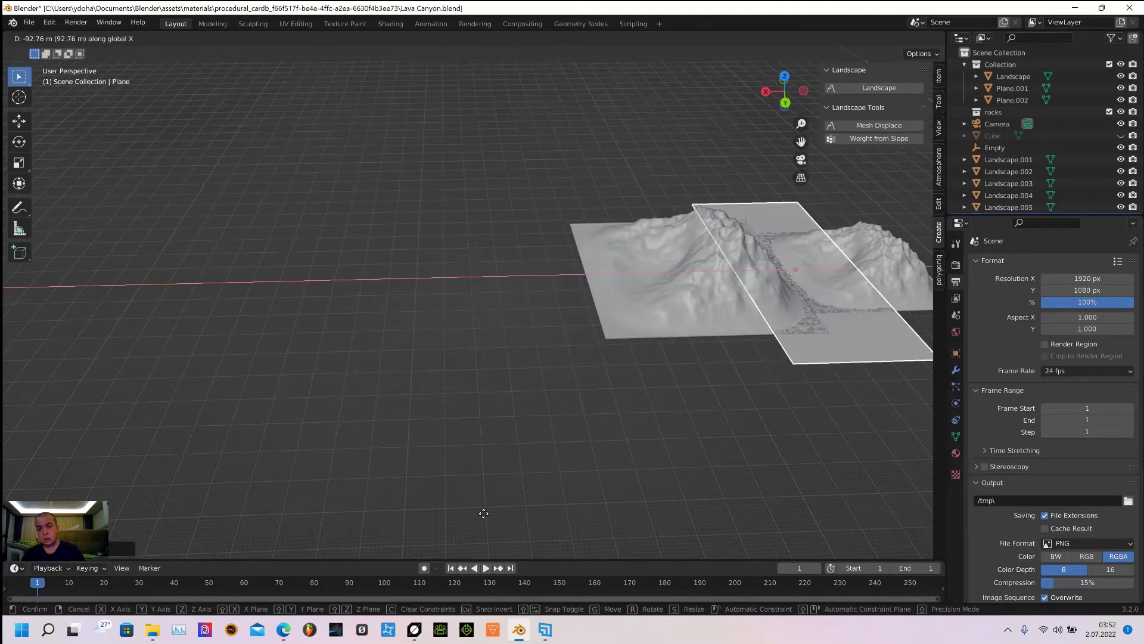
{"action": "left_click", "coordinate": [479, 515]}
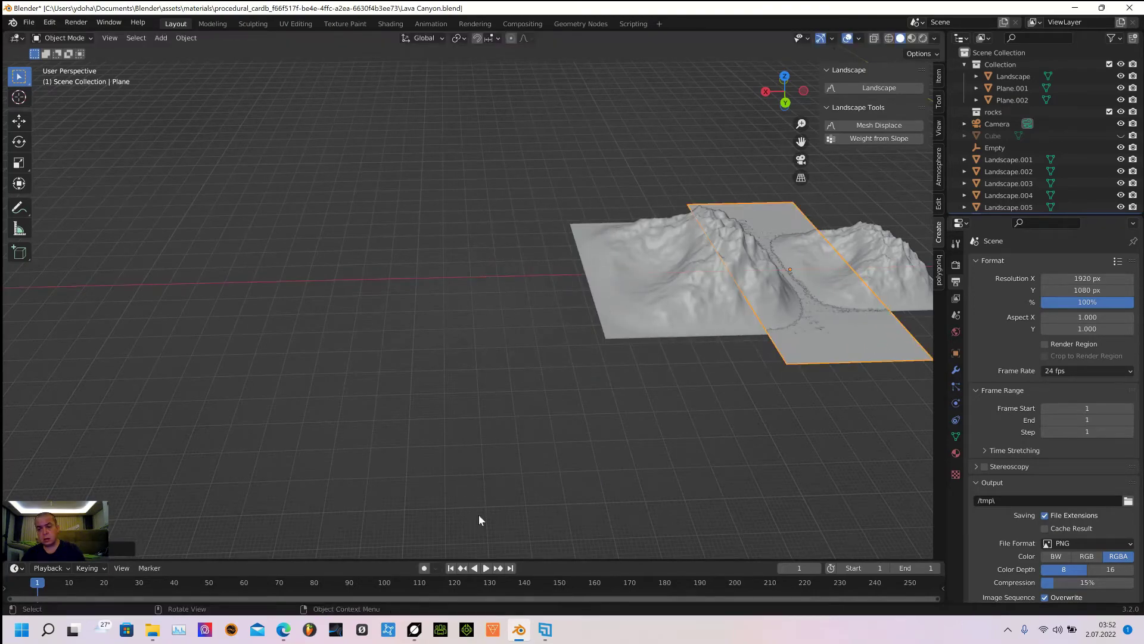
Move the larger mountain a little along the X axis, away from the smaller one, to widen the channel between them.
{"action": "middle_click_drag", "start_coordinate": [832, 466], "coordinate": [819, 488]}
{"action": "left_click", "coordinate": [685, 340]}
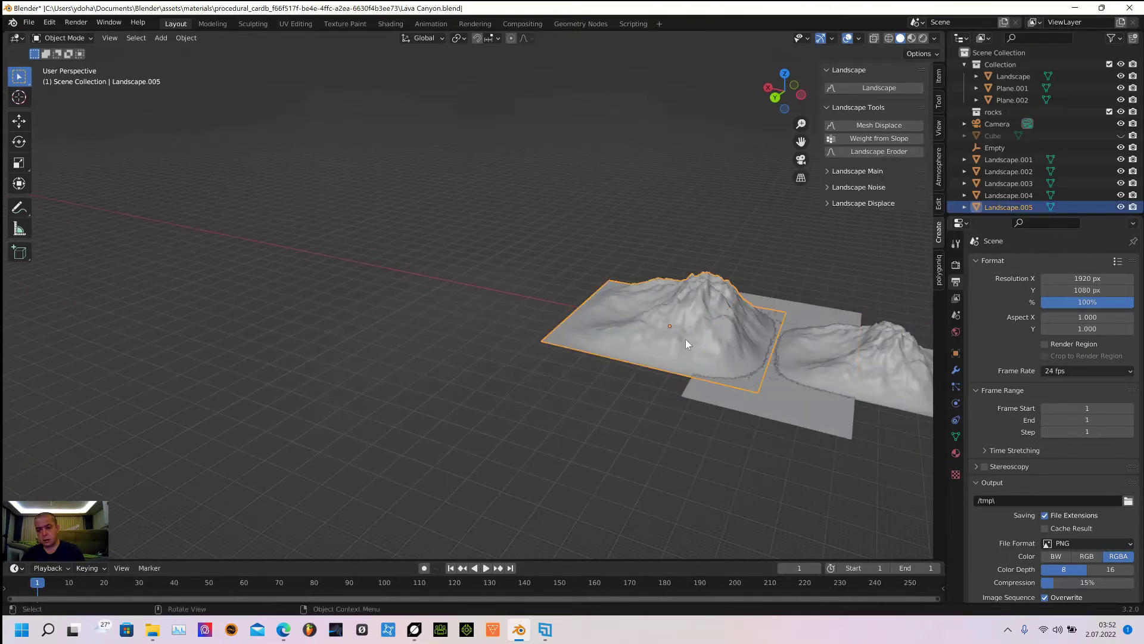
{"action": "key", "text": "g"}
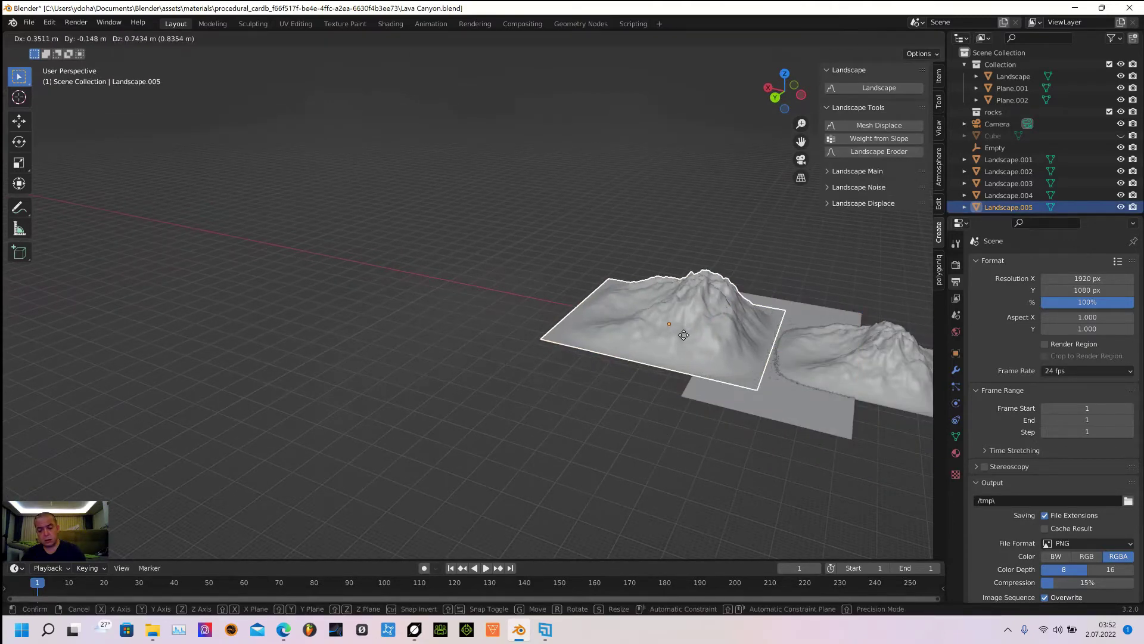
{"action": "key", "text": "x"}
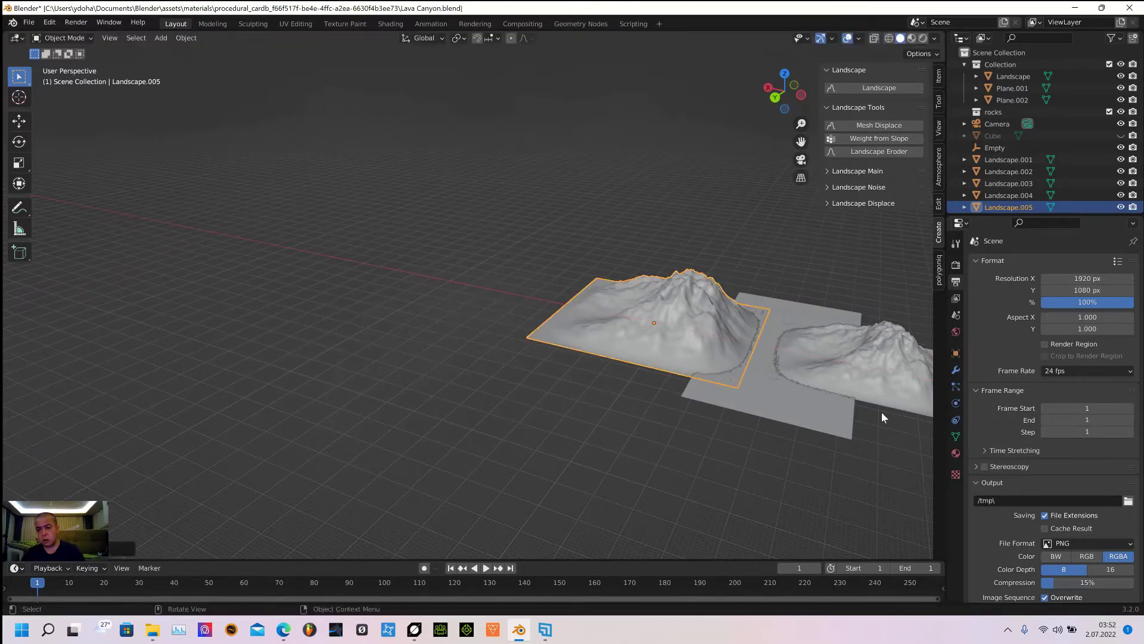
Raise the plane between the two mountains about 1.29 m along the Z axis and deselect it.
{"action": "left_click", "coordinate": [843, 424]}
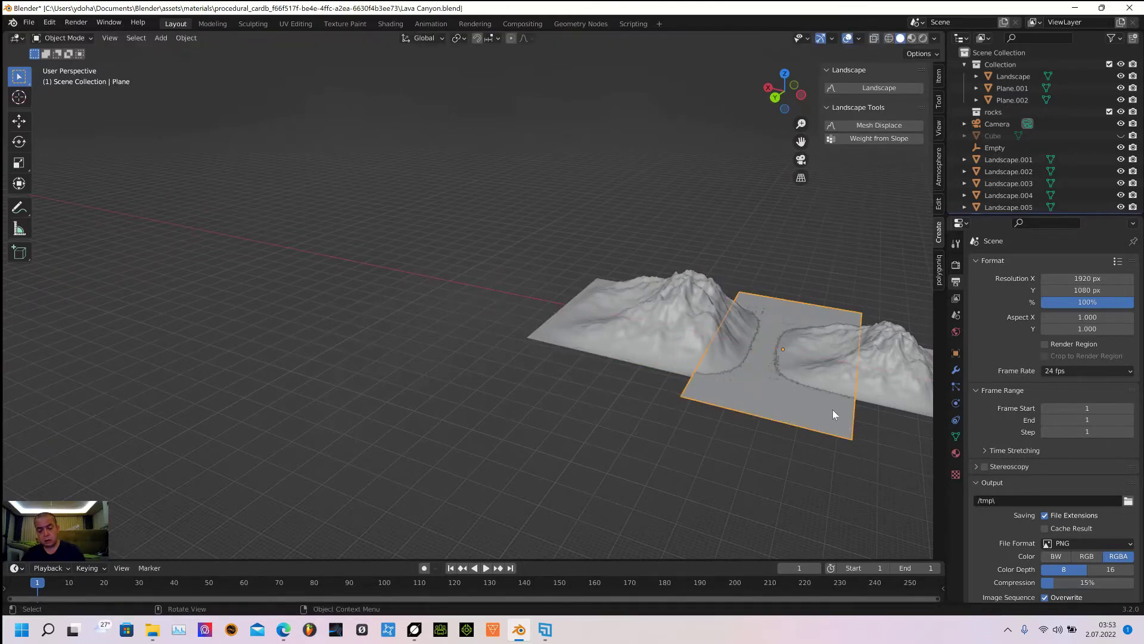
{"action": "key", "text": "g"}
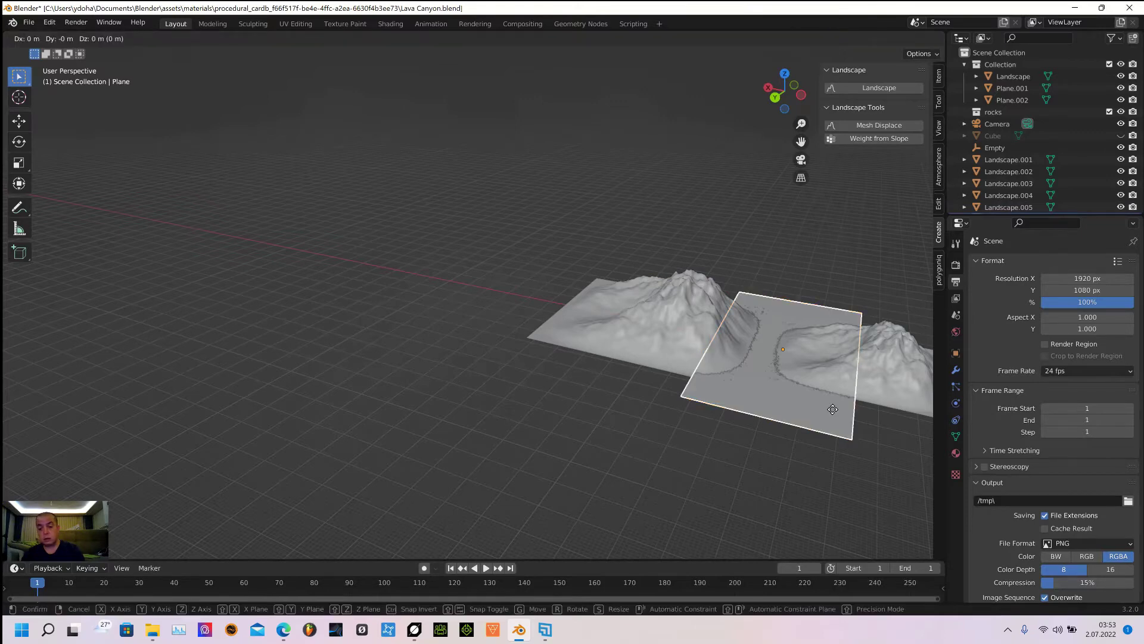
{"action": "key", "text": "z"}
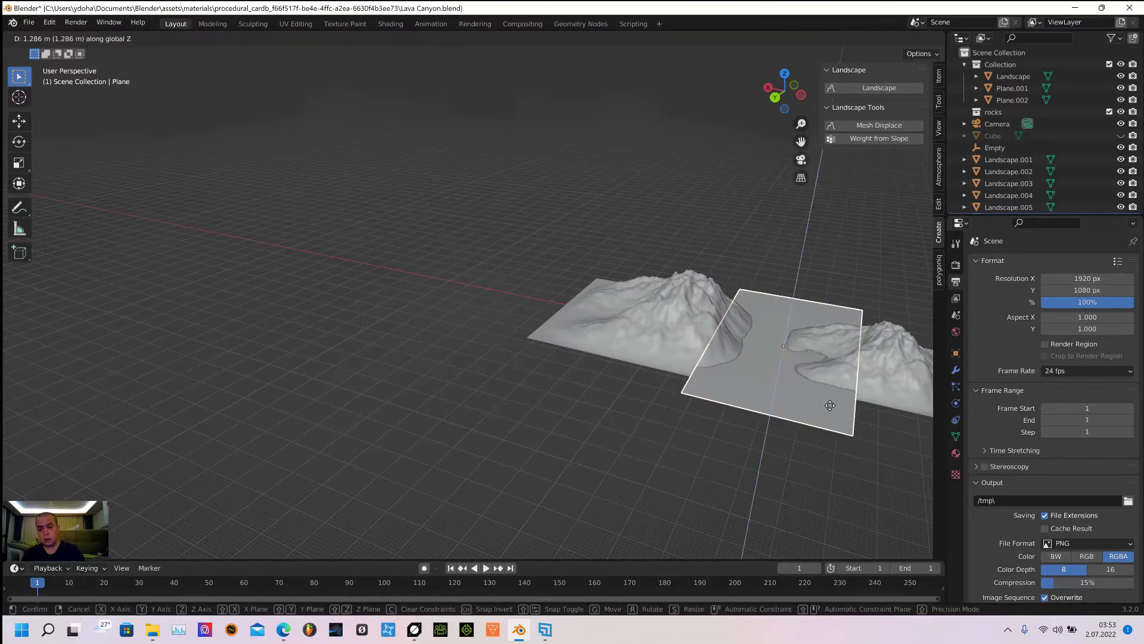
{"action": "left_click", "coordinate": [830, 405]}
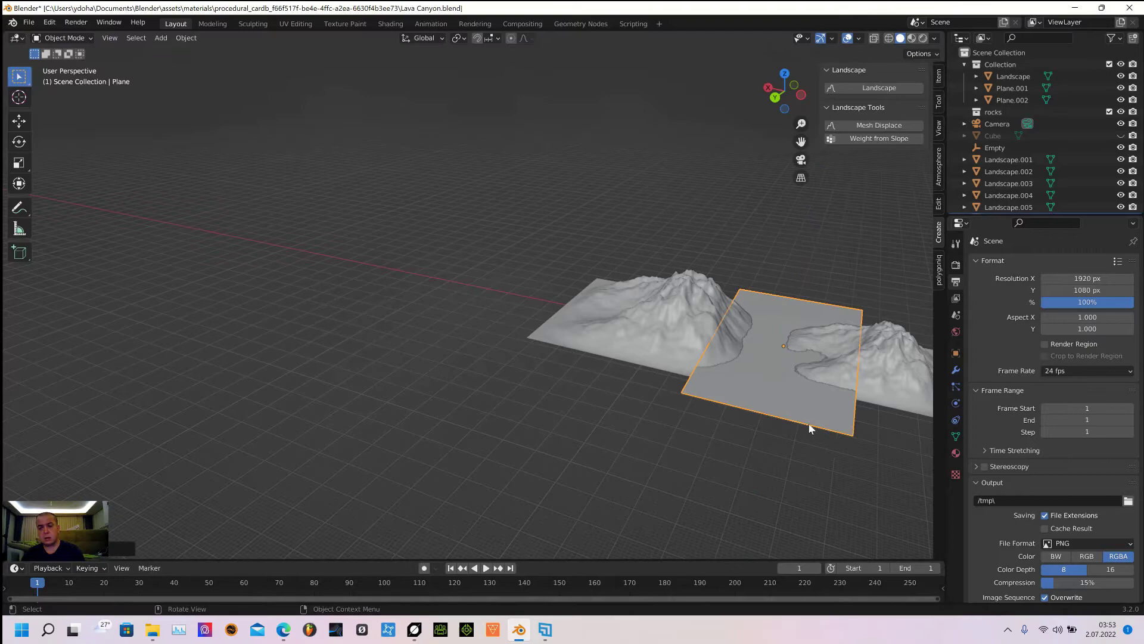
{"action": "left_click", "coordinate": [759, 474]}
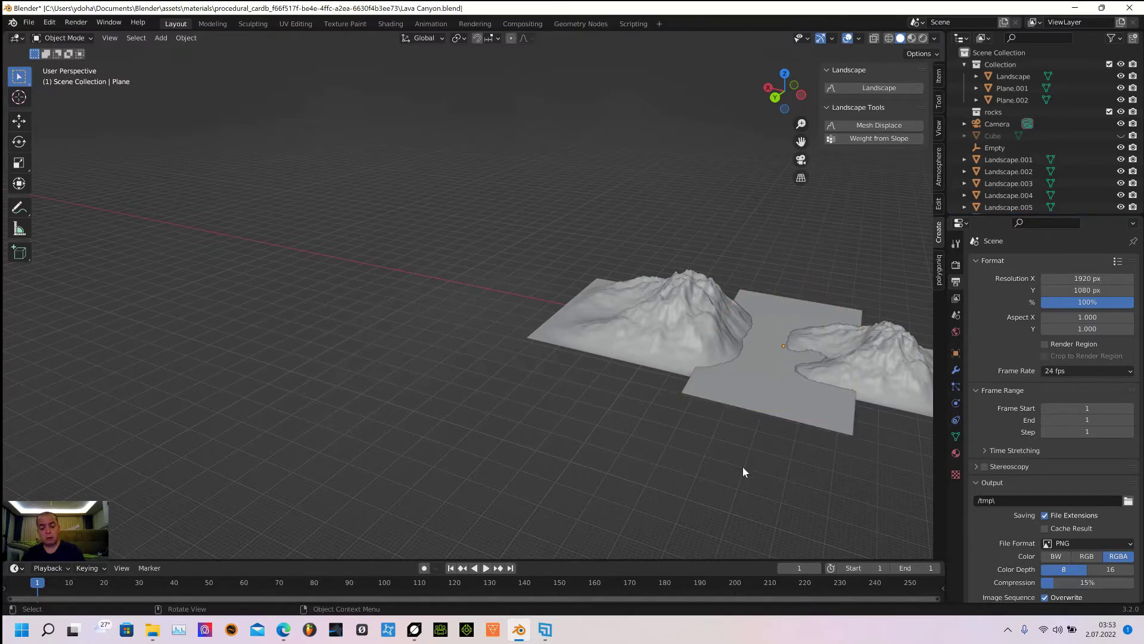
Add a material slot to the larger mountain and assign the existing Material.002 to it.
{"action": "middle_click_drag", "start_coordinate": [743, 472], "coordinate": [608, 533], "text": "shift"}
{"action": "left_click", "coordinate": [478, 386]}
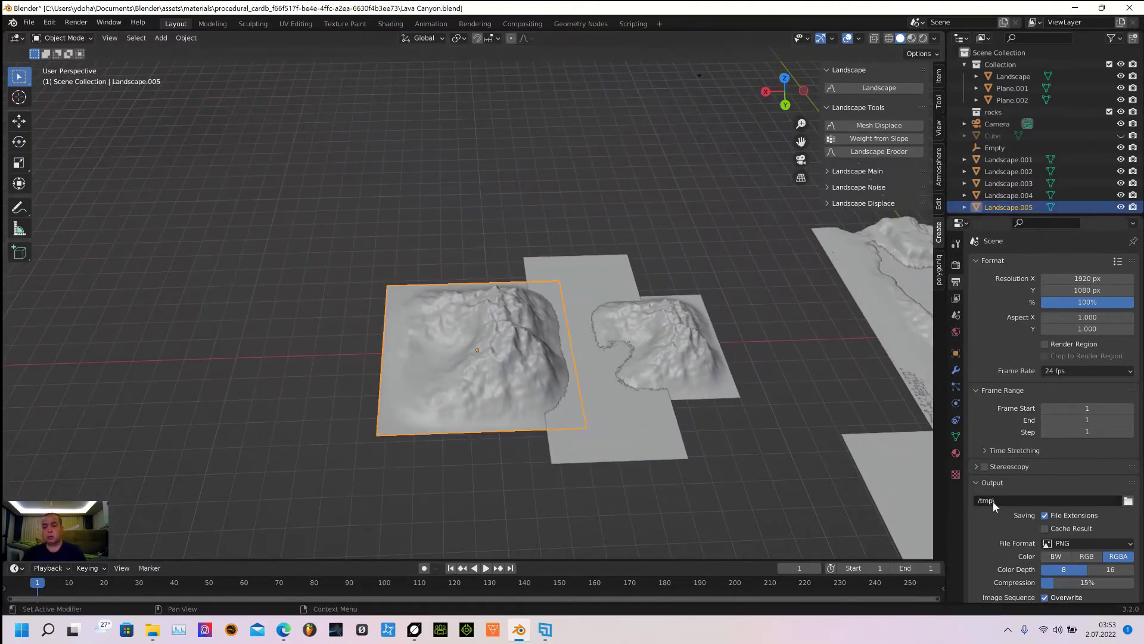
{"action": "left_click", "coordinate": [956, 453]}
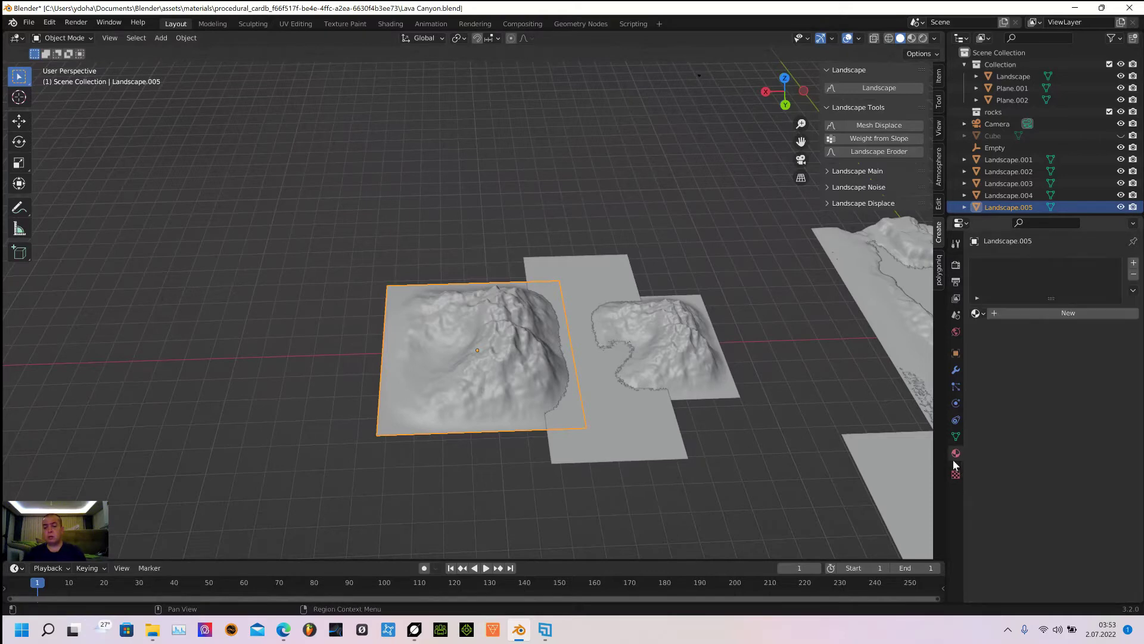
{"action": "left_click", "coordinate": [1134, 263]}
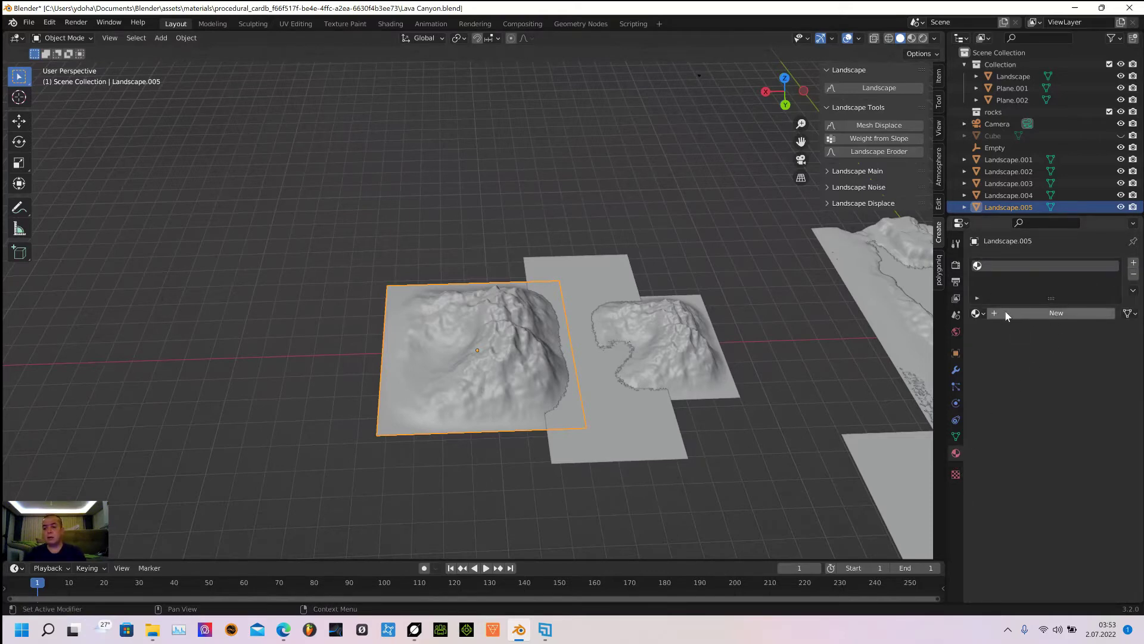
{"action": "left_click", "coordinate": [979, 313]}
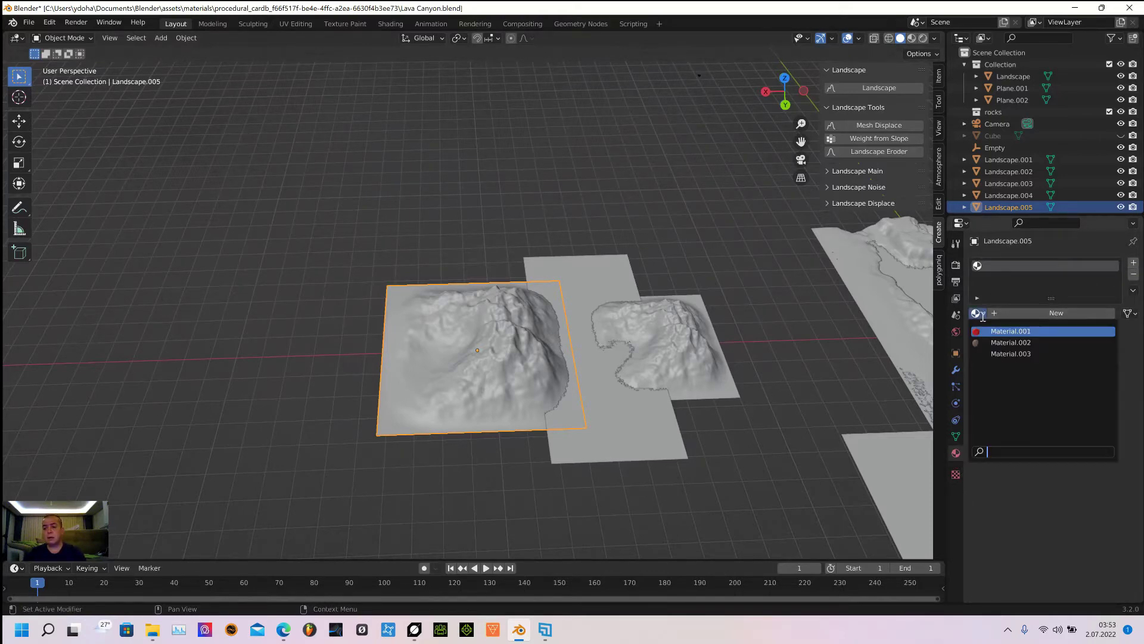
{"action": "left_click", "coordinate": [1011, 342]}
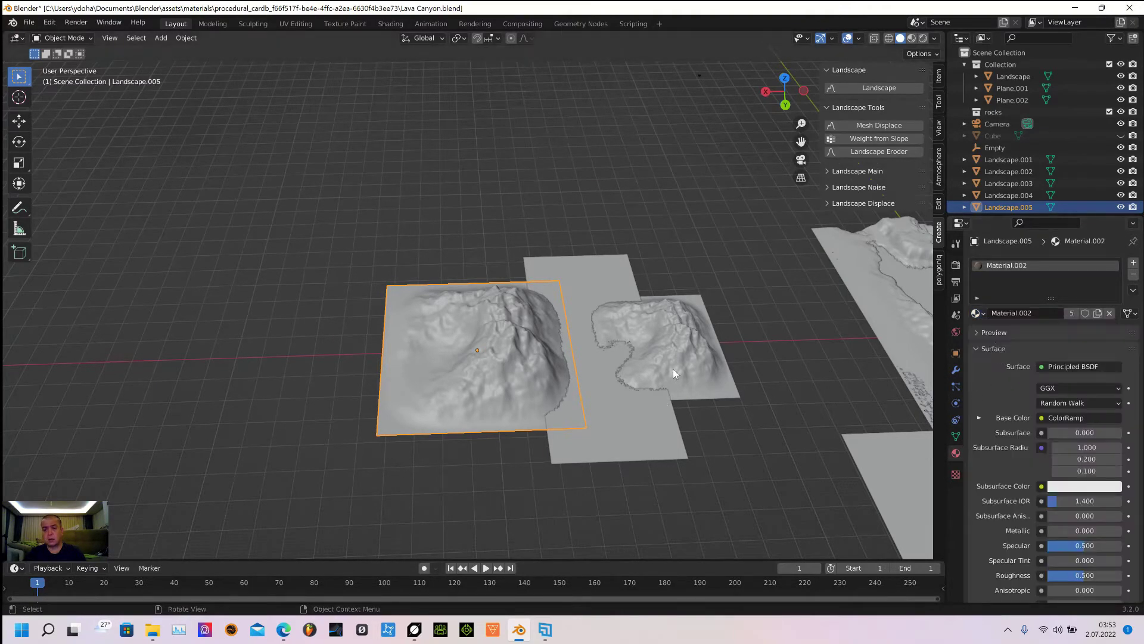
Assign the existing Material.002 to the smaller mountain.
{"action": "left_click", "coordinate": [693, 354]}
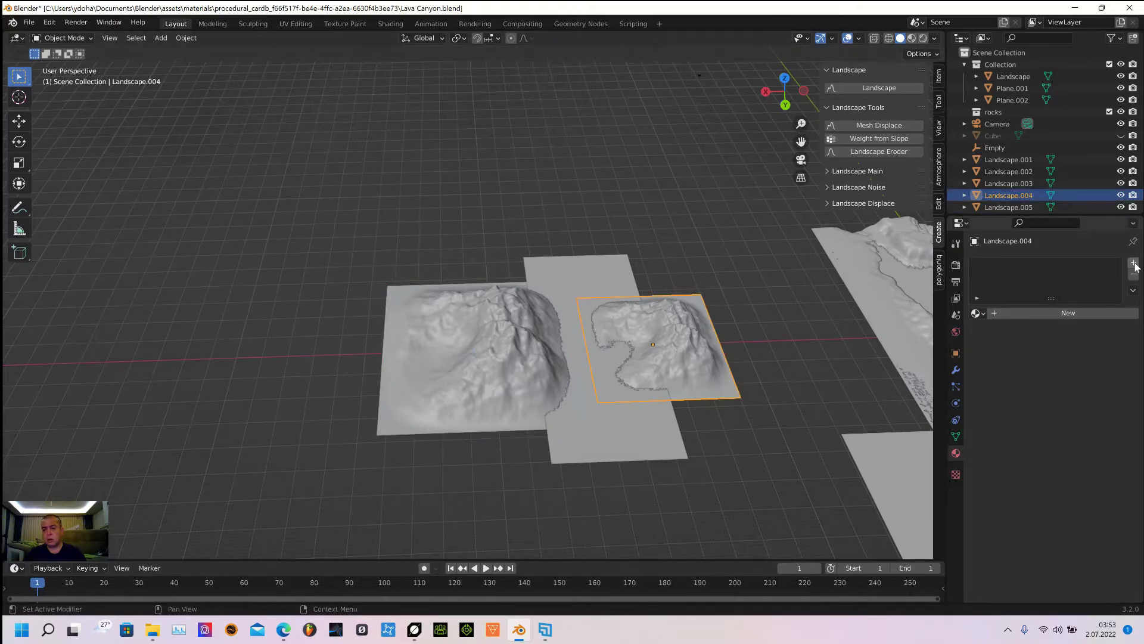
{"action": "left_click", "coordinate": [978, 312]}
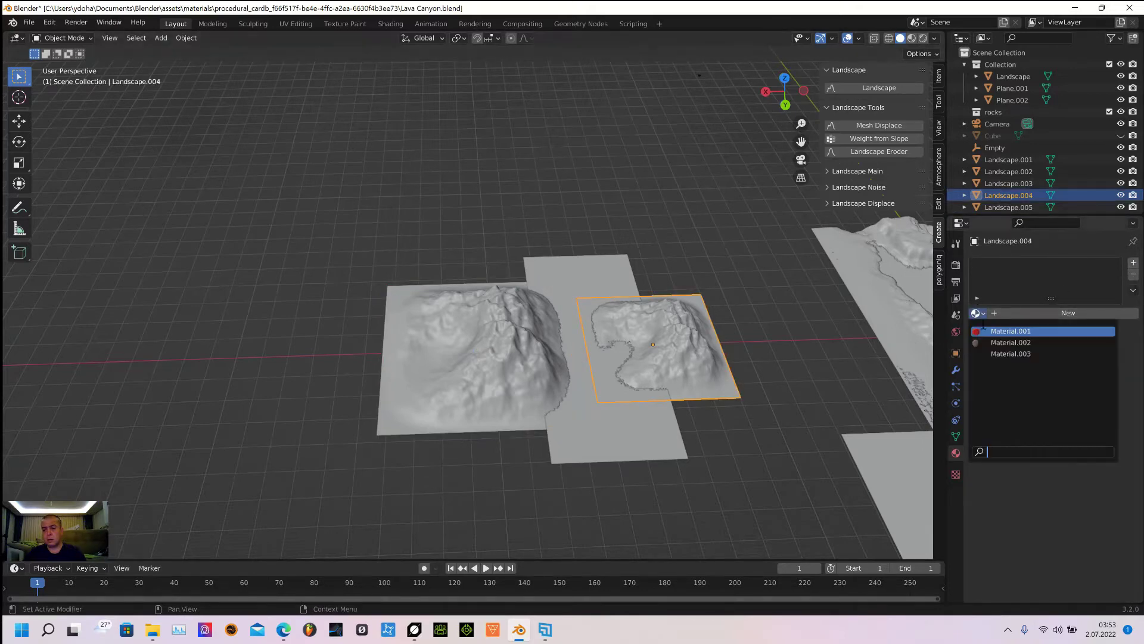
{"action": "left_click", "coordinate": [995, 343]}
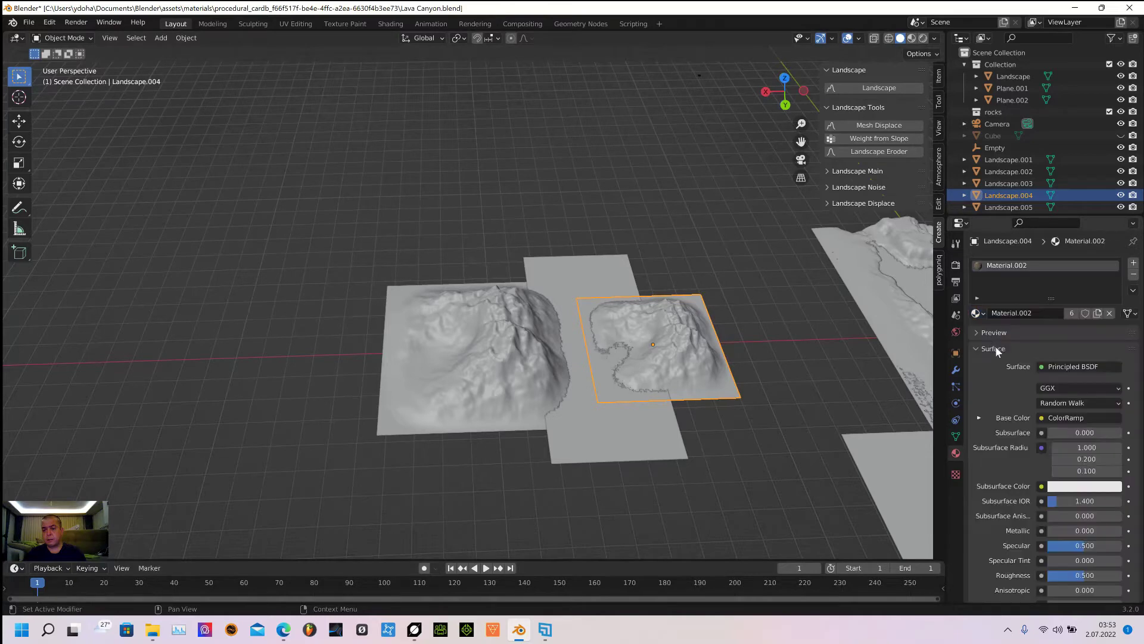
Assign the existing lava material, Material.001, to the plane between the mountains and deselect the plane.
{"action": "left_click", "coordinate": [615, 431]}
{"action": "left_click", "coordinate": [978, 313]}
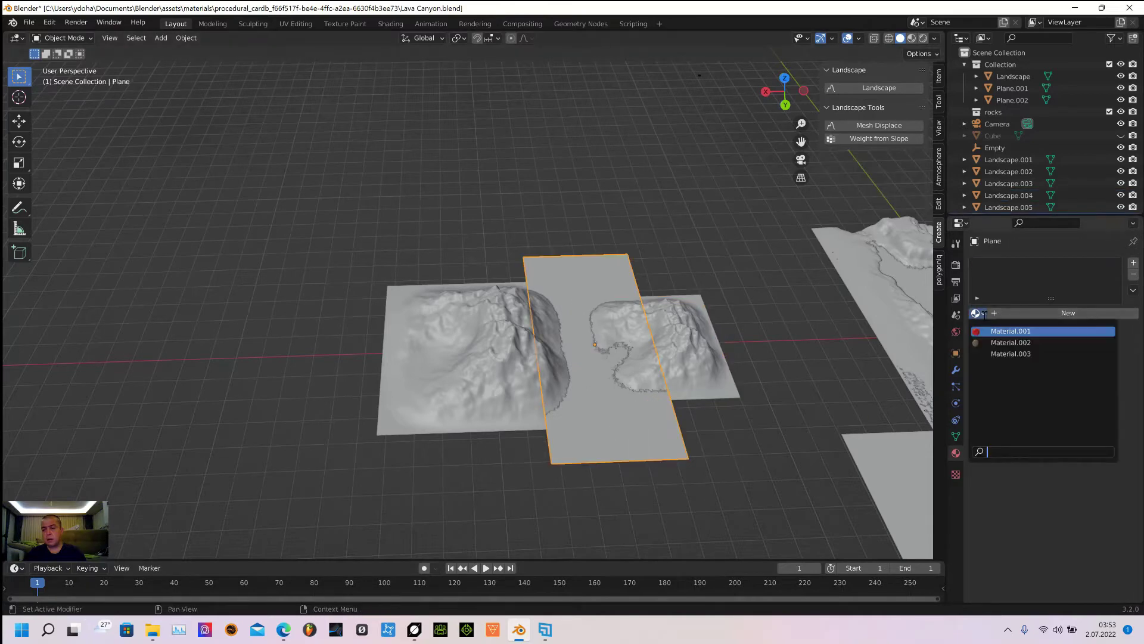
{"action": "left_click", "coordinate": [990, 331]}
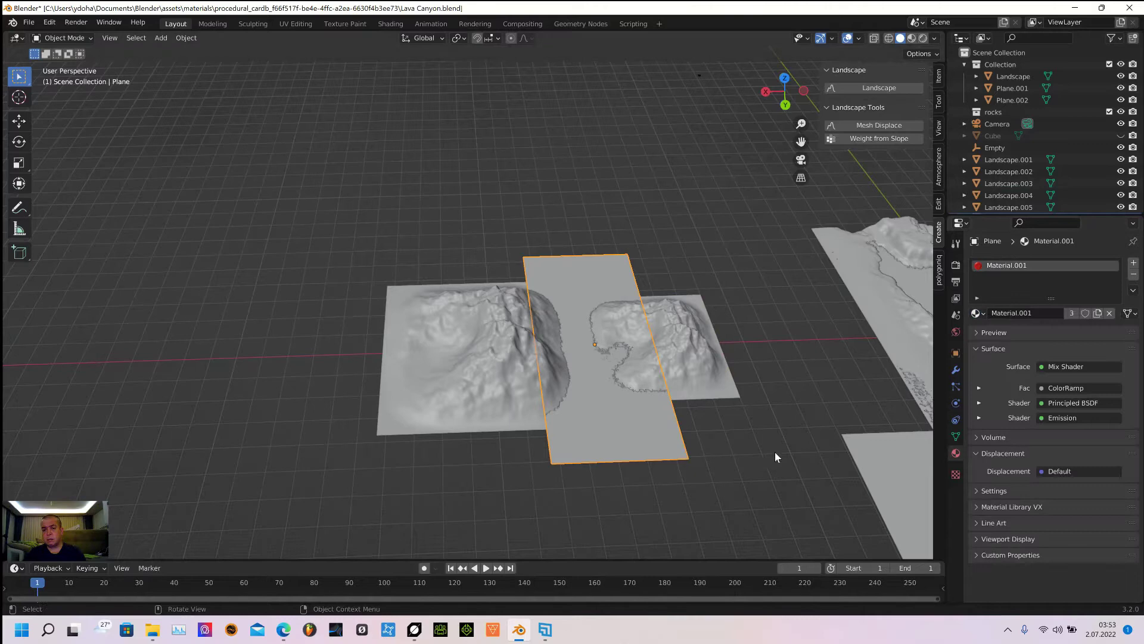
{"action": "left_click", "coordinate": [742, 460]}
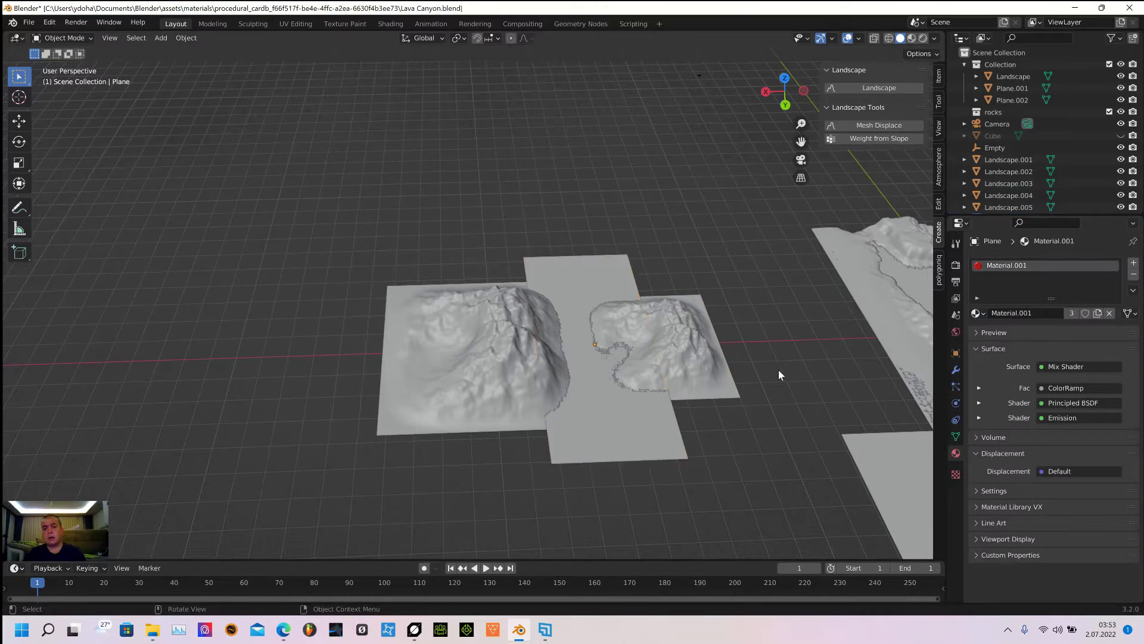
Shorten the lava plane along the Y axis until its ends lie roughly level with the larger mountain's base.
{"action": "left_click", "coordinate": [636, 453]}
{"action": "key", "text": "s"}
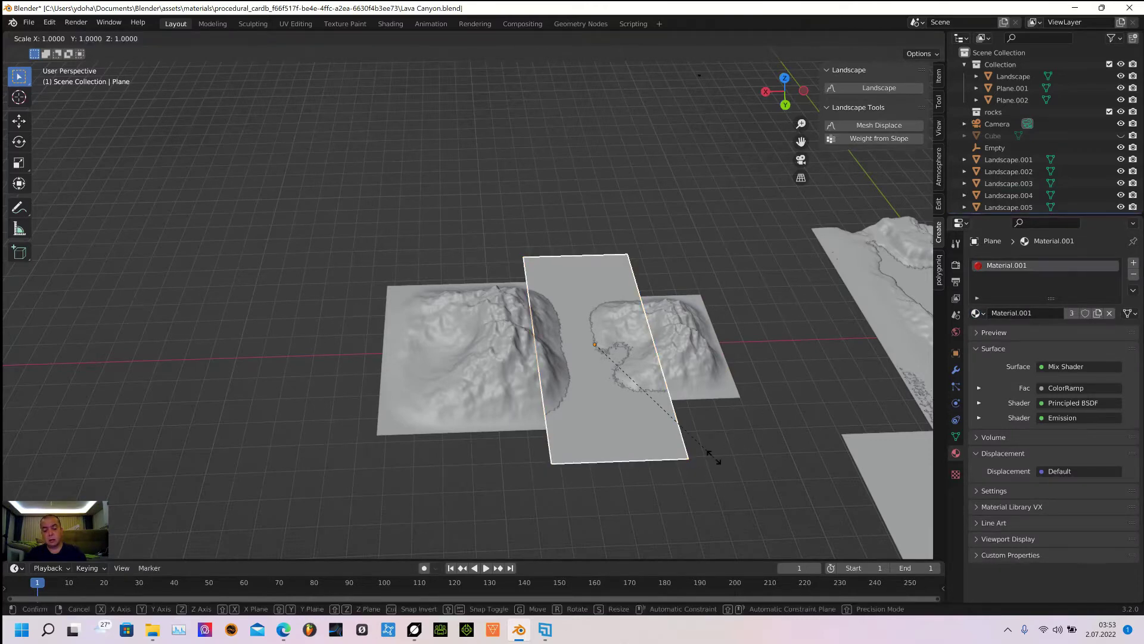
{"action": "key", "text": "y"}
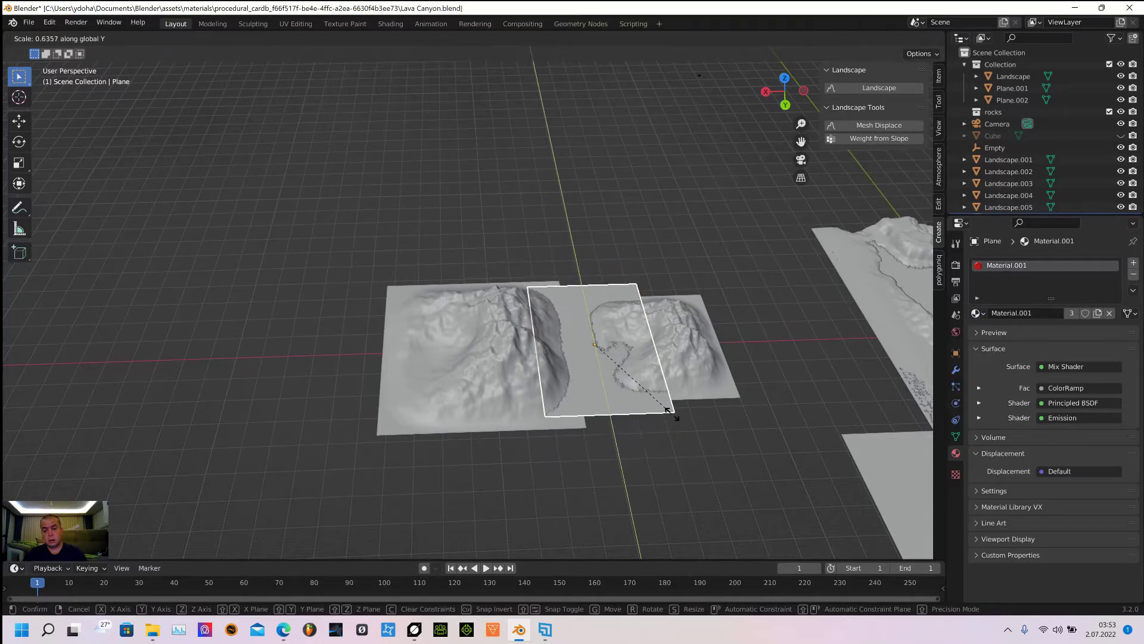
{"action": "left_click", "coordinate": [676, 424]}
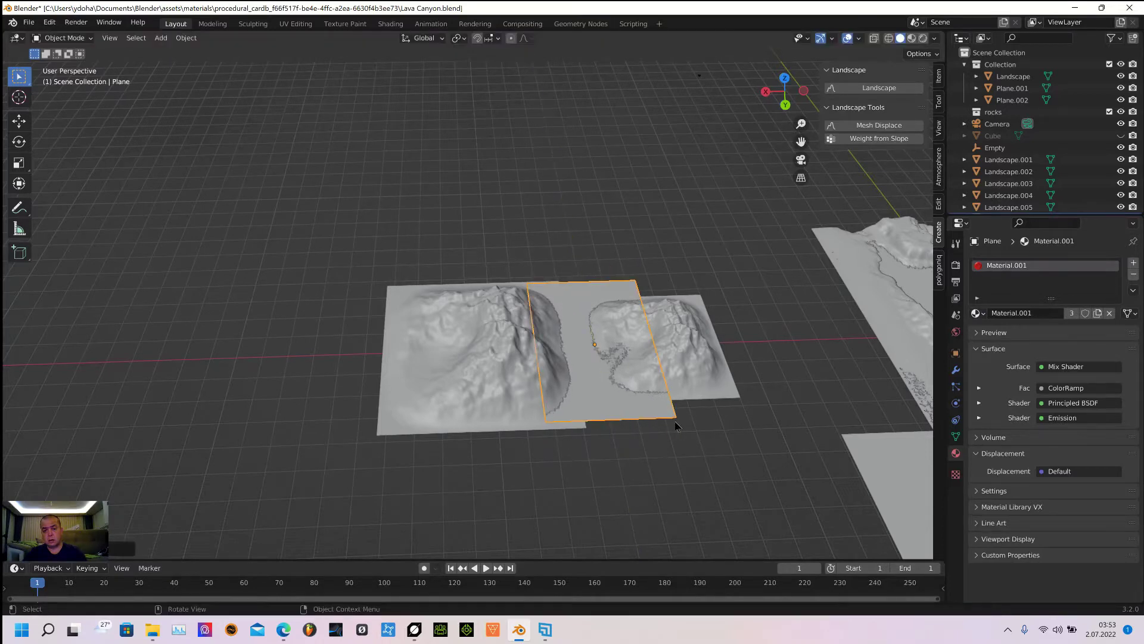
Switch the viewport to rendered shading and examine the mountains' rock surface and the lava channel up close from several angles.
{"action": "left_click", "coordinate": [923, 38]}
{"action": "mouse_move", "coordinate": [722, 492]}
{"action": "middle_mouse_down"}
{"action": "mouse_move", "coordinate": [703, 475]}
{"action": "mouse_move", "coordinate": [523, 454]}
{"action": "mouse_move", "coordinate": [506, 429]}
{"action": "mouse_move", "coordinate": [373, 396]}
{"action": "mouse_move", "coordinate": [360, 355]}
{"action": "mouse_move", "coordinate": [443, 337]}
{"action": "mouse_move", "coordinate": [489, 358]}
{"action": "mouse_move", "coordinate": [544, 352]}
{"action": "middle_mouse_up"}
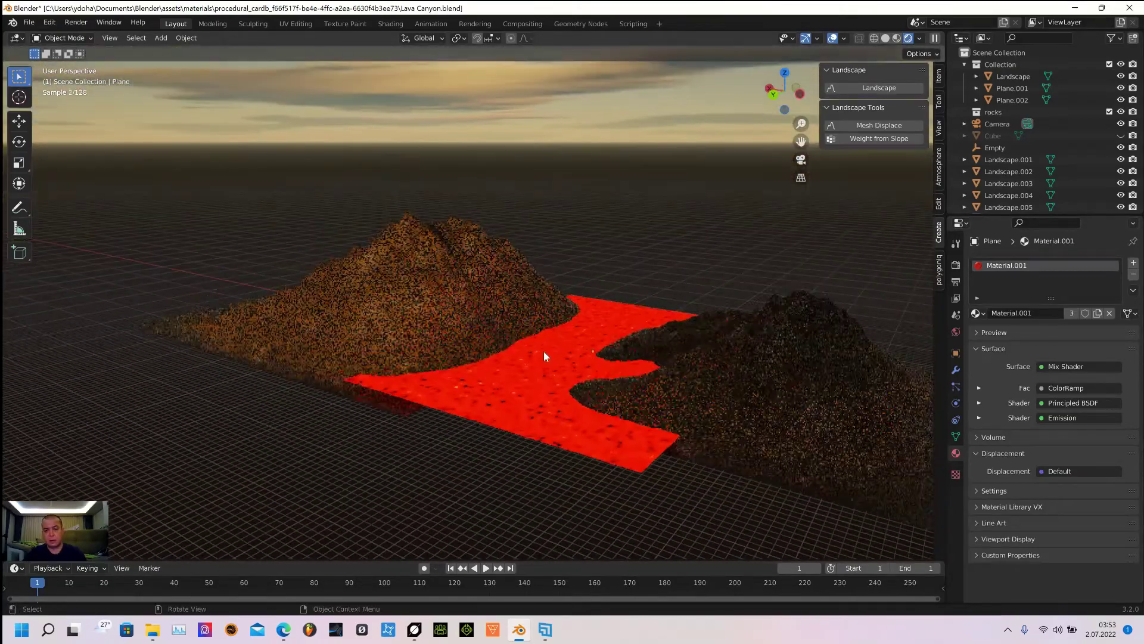
{"action": "scroll", "coordinate": [540, 373], "scroll_direction": "up", "scroll_amount": 5}
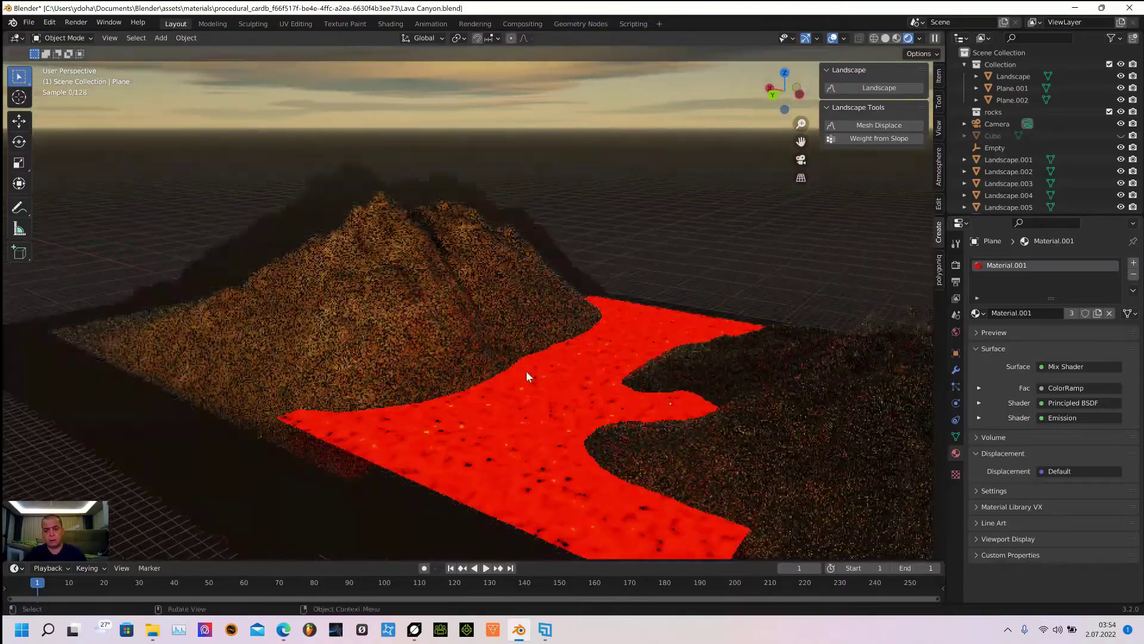
{"action": "scroll", "coordinate": [527, 370], "scroll_direction": "up", "scroll_amount": 2}
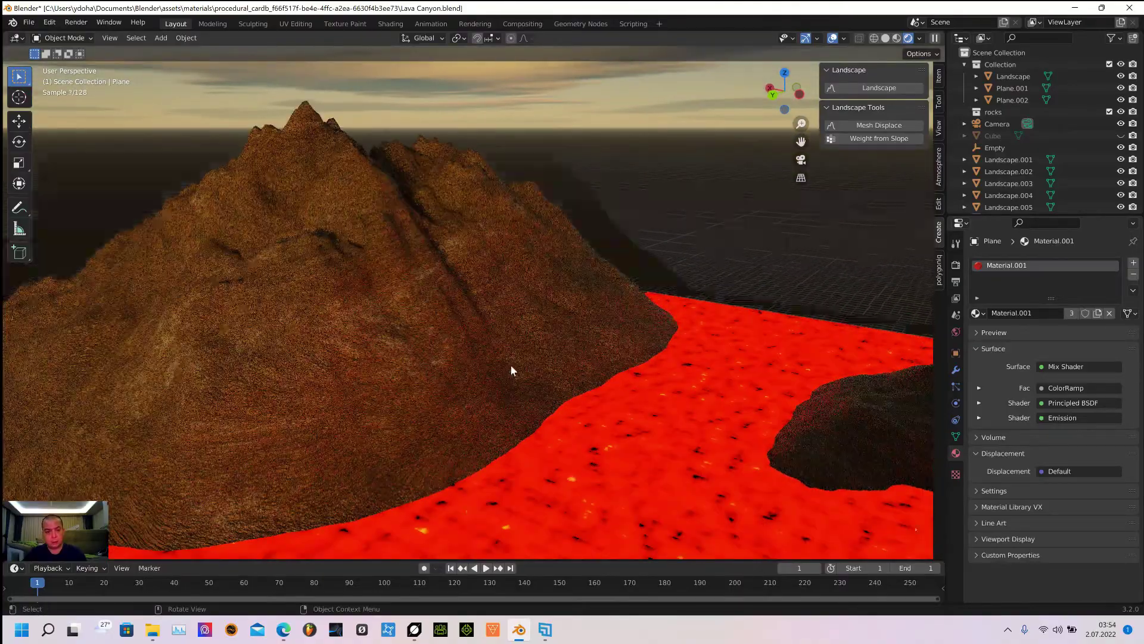
{"action": "scroll", "coordinate": [510, 364], "scroll_direction": "up", "scroll_amount": 2}
{"action": "middle_click_drag", "start_coordinate": [501, 364], "coordinate": [525, 356]}
{"action": "scroll", "coordinate": [526, 360], "scroll_direction": "up", "scroll_amount": 2}
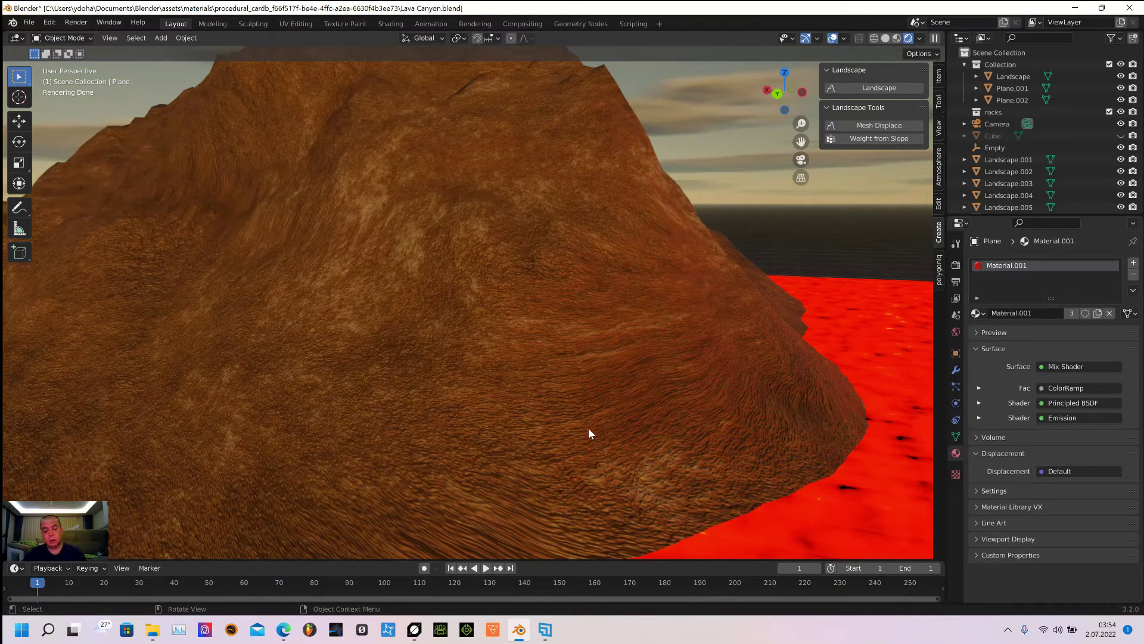
{"action": "scroll", "coordinate": [588, 433], "scroll_direction": "down", "scroll_amount": 4}
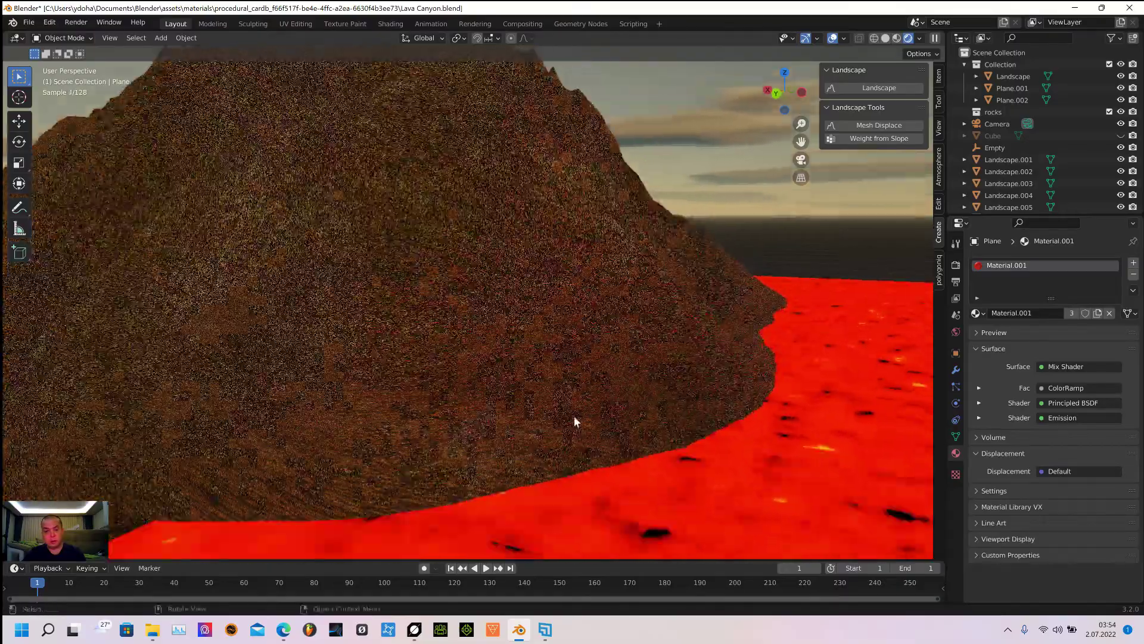
{"action": "scroll", "coordinate": [574, 412], "scroll_direction": "down", "scroll_amount": 3}
{"action": "mouse_move", "coordinate": [768, 402]}
{"action": "middle_mouse_down"}
{"action": "mouse_move", "coordinate": [738, 405]}
{"action": "mouse_move", "coordinate": [758, 388]}
{"action": "mouse_move", "coordinate": [758, 401]}
{"action": "middle_mouse_up"}
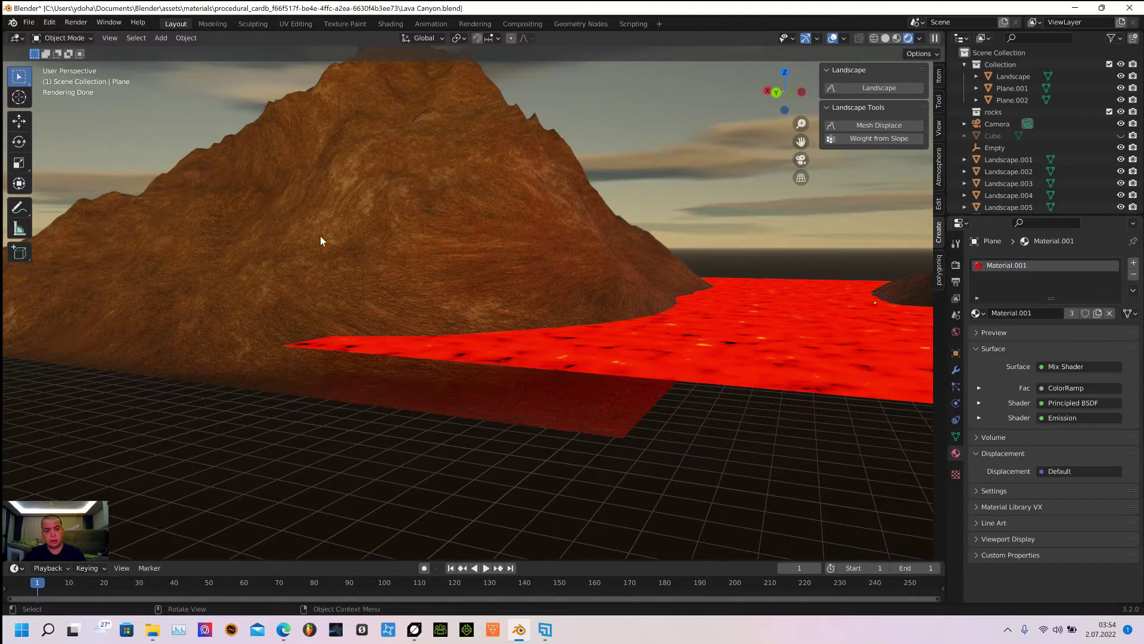
{"action": "middle_click_drag", "start_coordinate": [655, 259], "coordinate": [768, 337]}
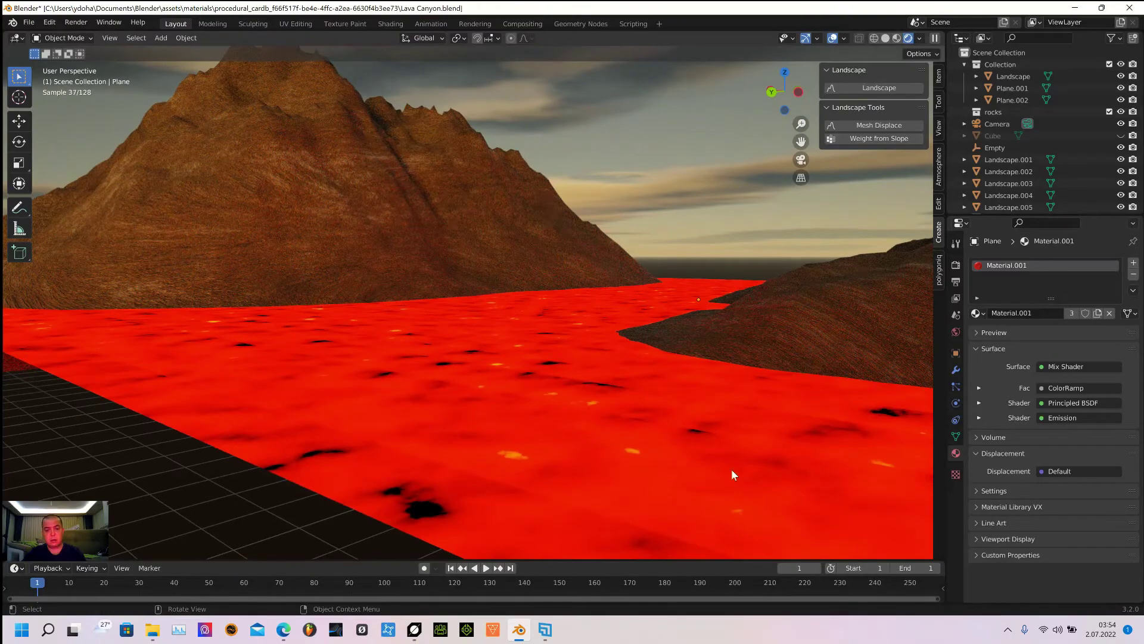
{"action": "middle_click_drag", "start_coordinate": [592, 439], "coordinate": [562, 450]}
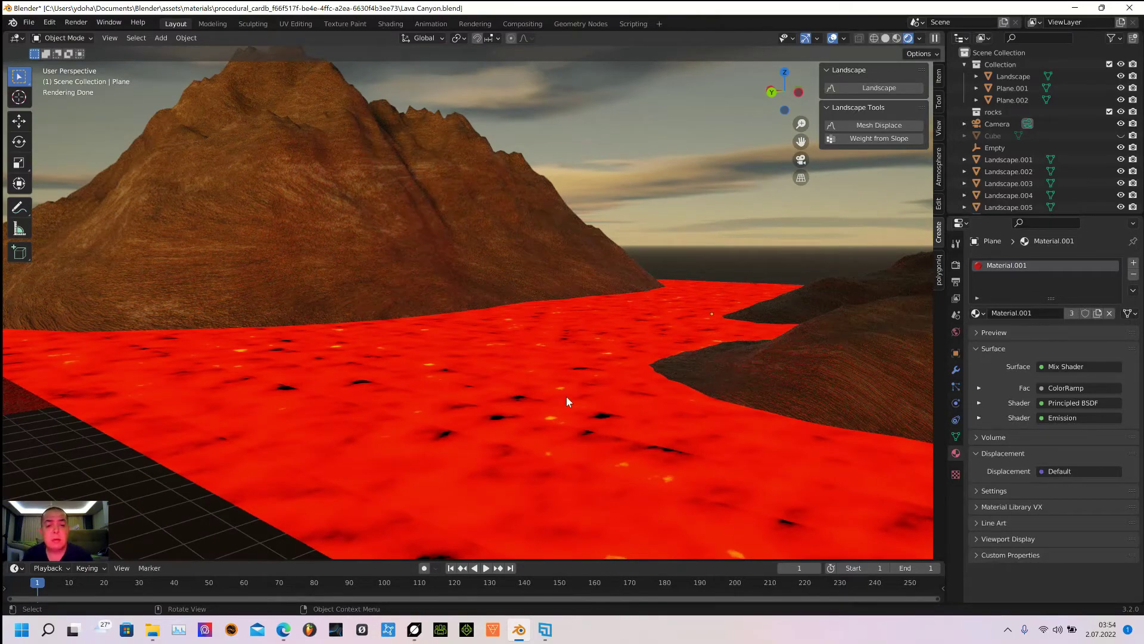
{"action": "middle_click_drag", "start_coordinate": [624, 426], "coordinate": [660, 454]}
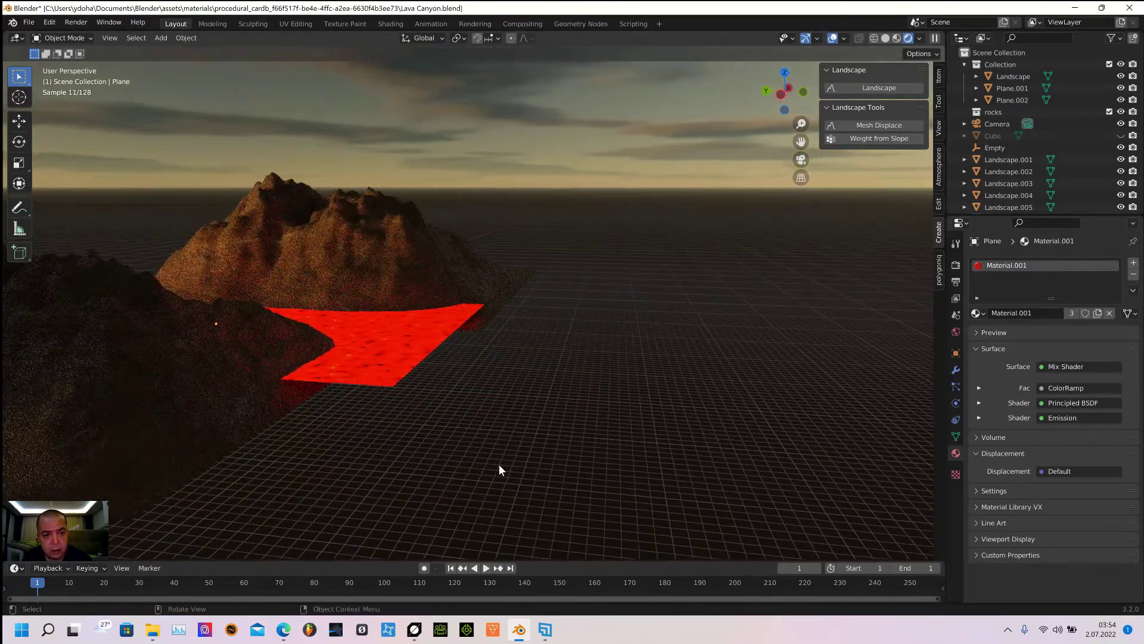
Return to the original canyon, unhide the Cube that encloses it in the viewport, and select that Cube.
{"action": "scroll", "coordinate": [475, 458], "scroll_direction": "down", "scroll_amount": 4}
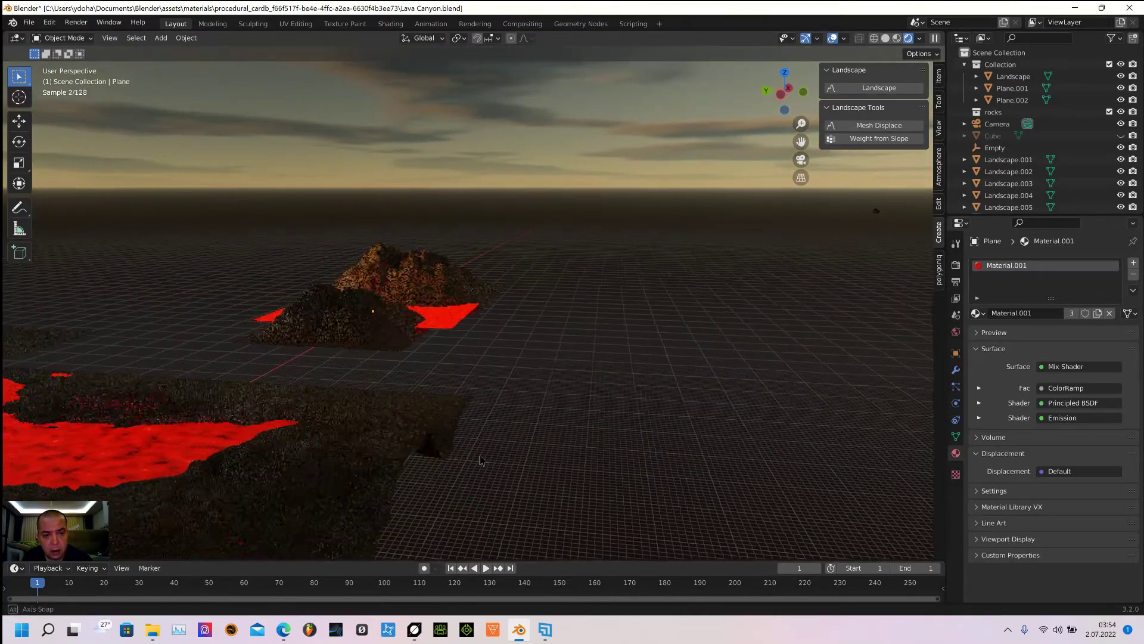
{"action": "scroll", "coordinate": [481, 455], "scroll_direction": "up", "scroll_amount": 7}
{"action": "middle_click_drag", "start_coordinate": [499, 460], "coordinate": [651, 453]}
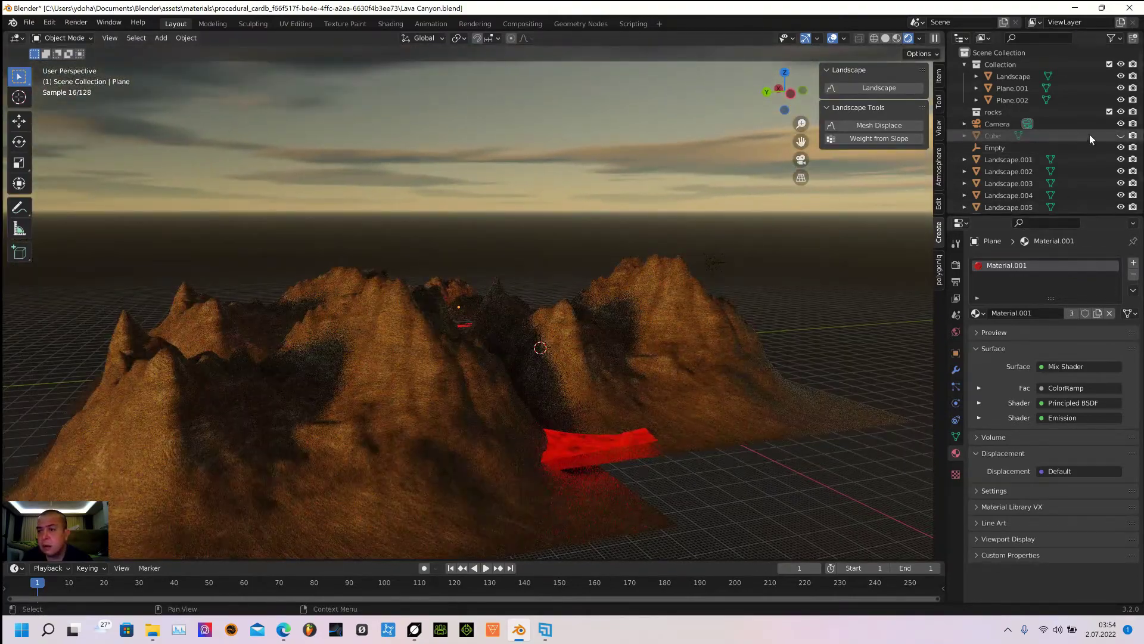
{"action": "left_click", "coordinate": [1120, 136]}
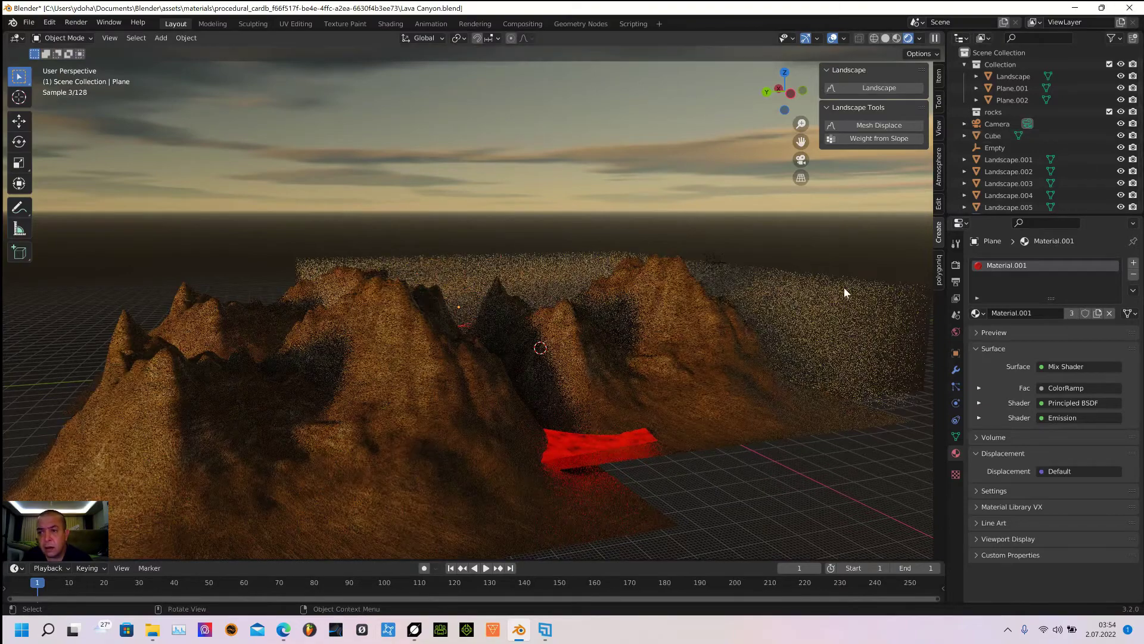
{"action": "left_click", "coordinate": [858, 334]}
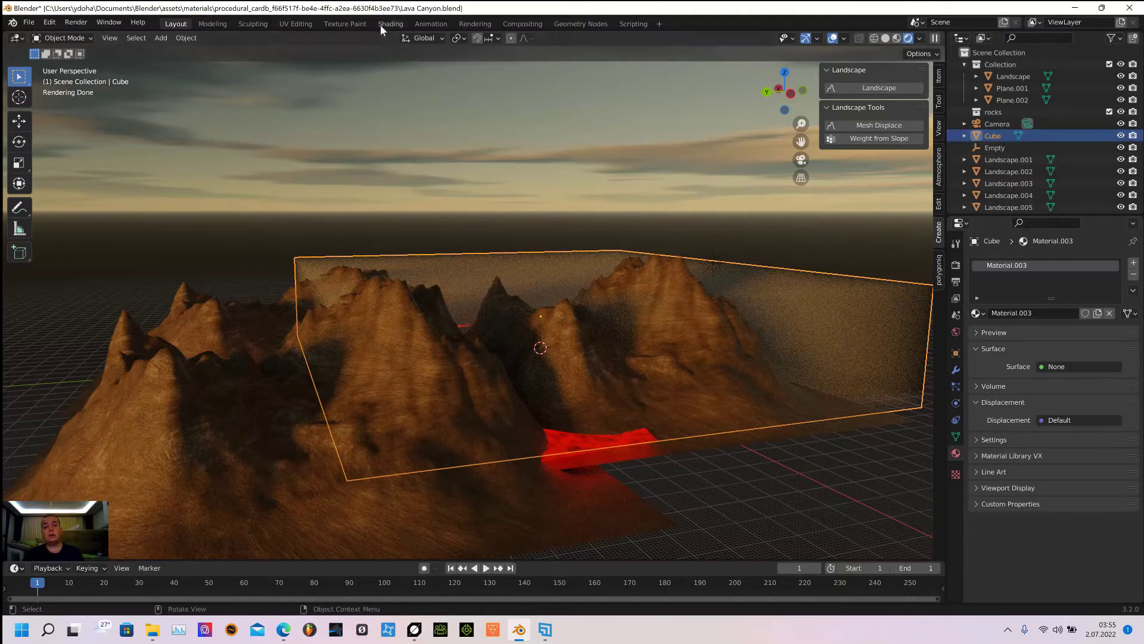
Switch the viewport area to the Shader Editor and frame the node tree of the Cube's Material.003.
{"action": "left_click", "coordinate": [21, 38]}
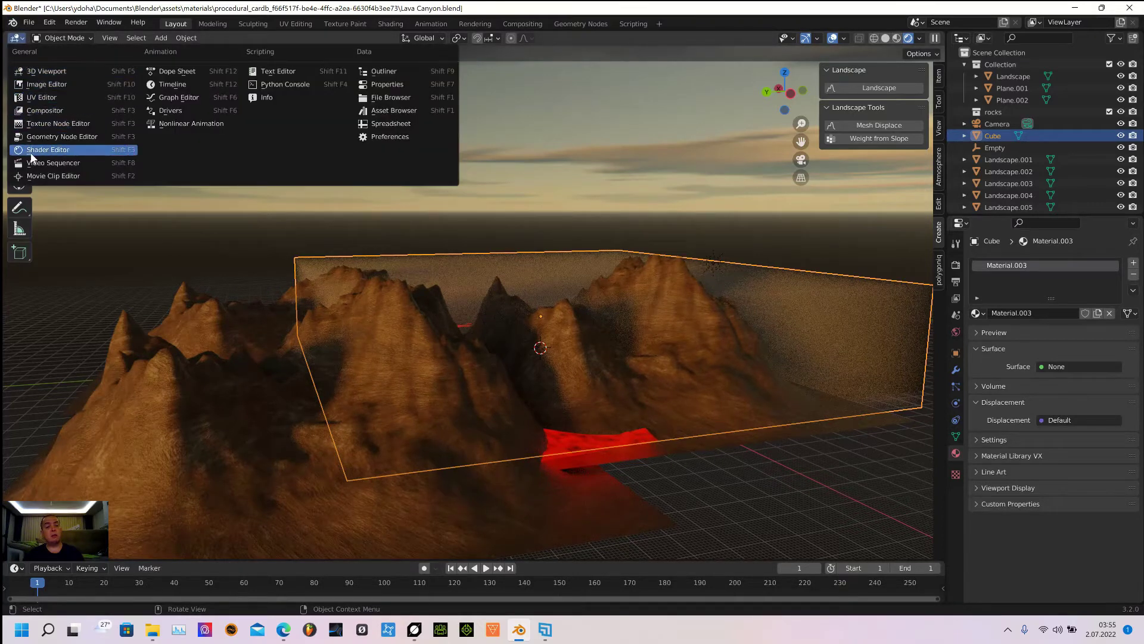
{"action": "left_click", "coordinate": [33, 153]}
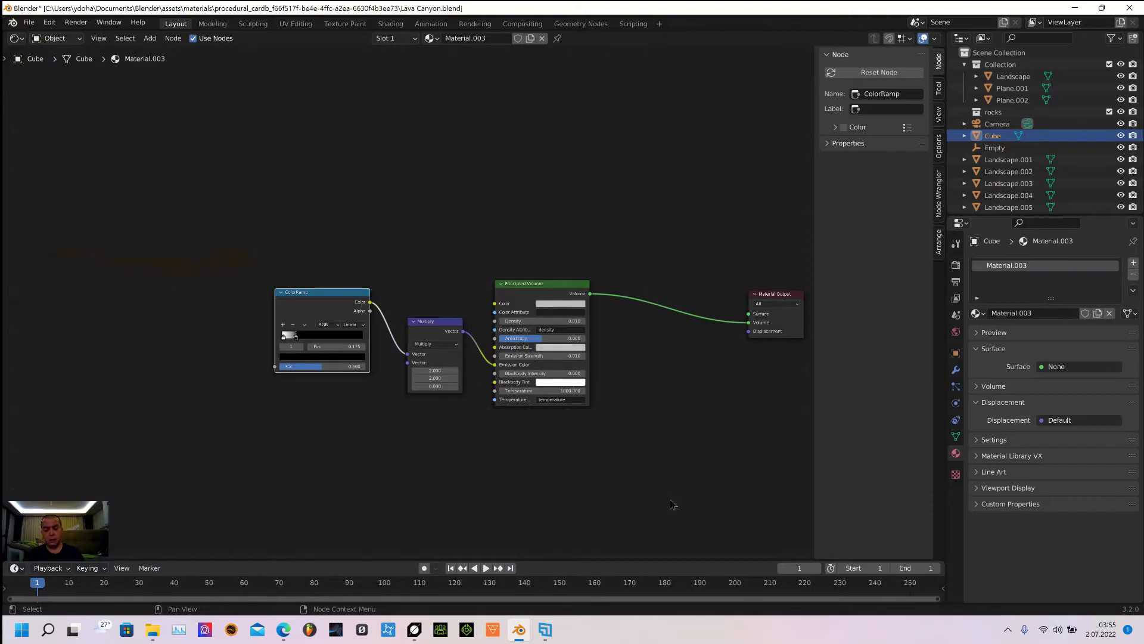
{"action": "middle_click_drag", "start_coordinate": [674, 502], "coordinate": [600, 467]}
{"action": "scroll", "coordinate": [566, 448], "scroll_direction": "up", "scroll_amount": 1}
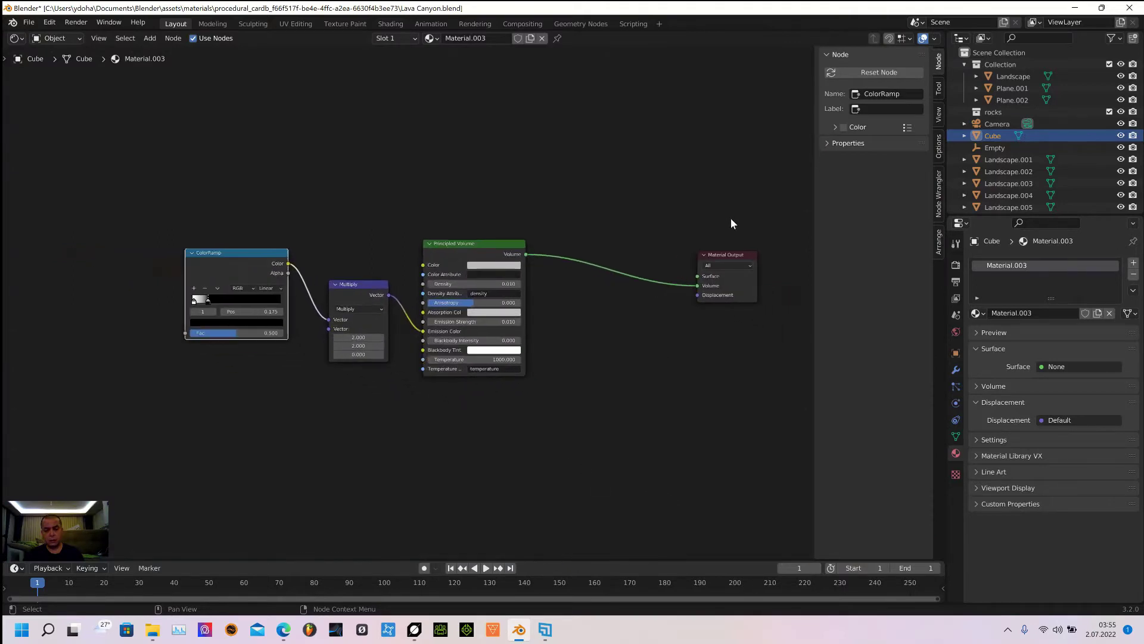
Arrange the volume material's nodes compactly, moving the Material Output beside Principled Volume and the ColorRamp and Multiply nodes closer to it.
{"action": "left_click_drag", "start_coordinate": [741, 293], "coordinate": [592, 279]}
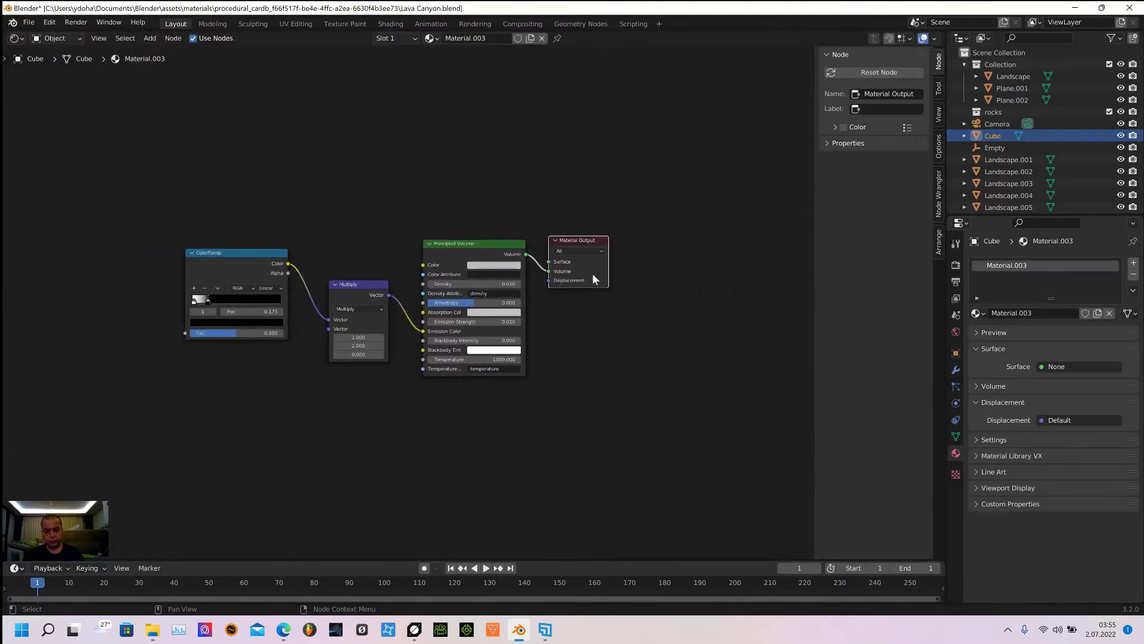
{"action": "scroll", "coordinate": [224, 441], "scroll_direction": "up", "scroll_amount": 3}
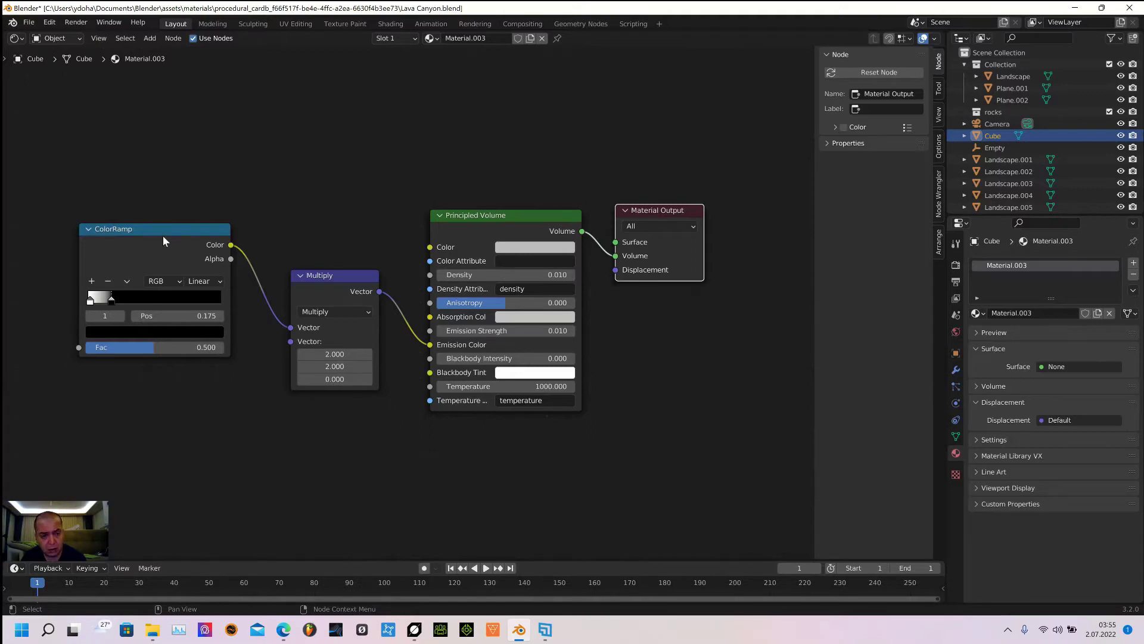
{"action": "left_click_drag", "start_coordinate": [161, 236], "coordinate": [188, 280]}
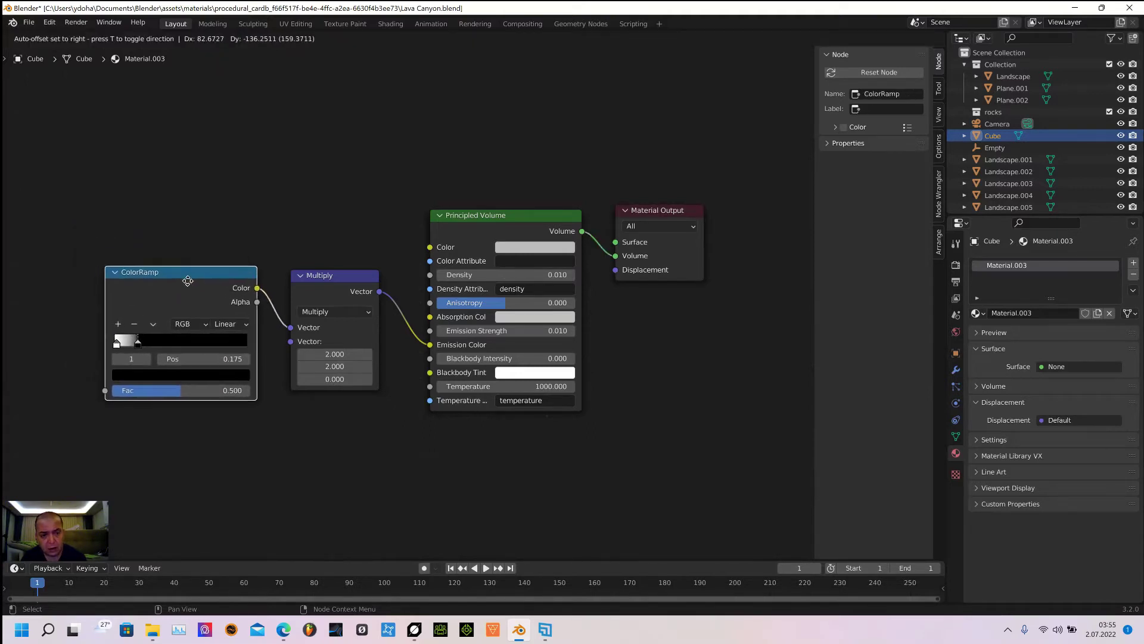
{"action": "left_click_drag", "start_coordinate": [354, 284], "coordinate": [365, 286]}
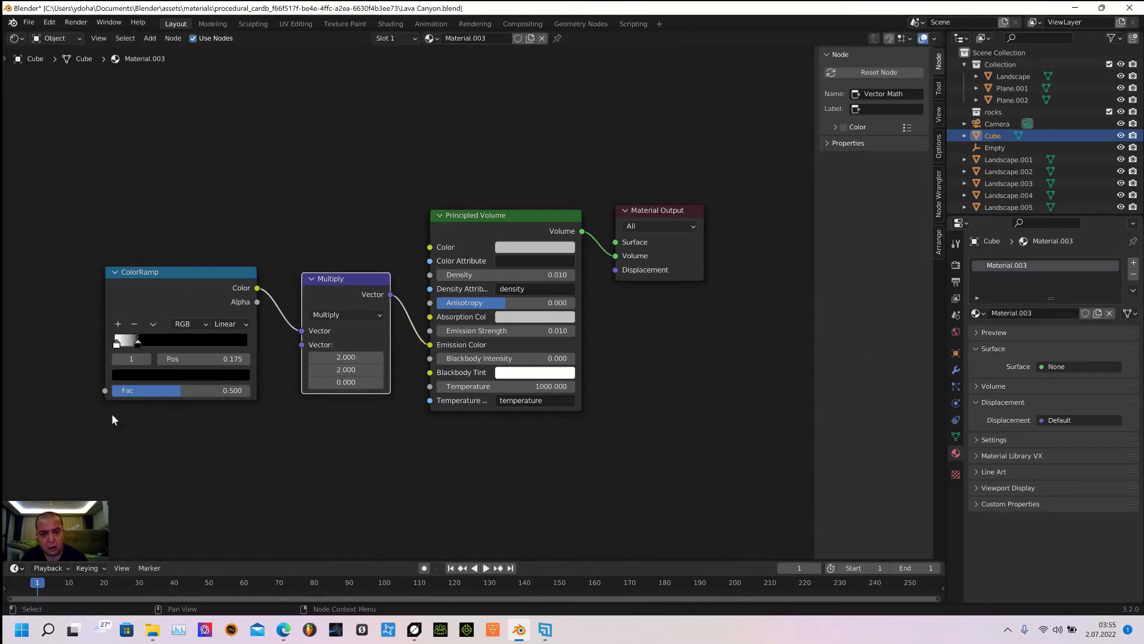
{"action": "scroll", "coordinate": [742, 289], "scroll_direction": "up", "scroll_amount": 1}
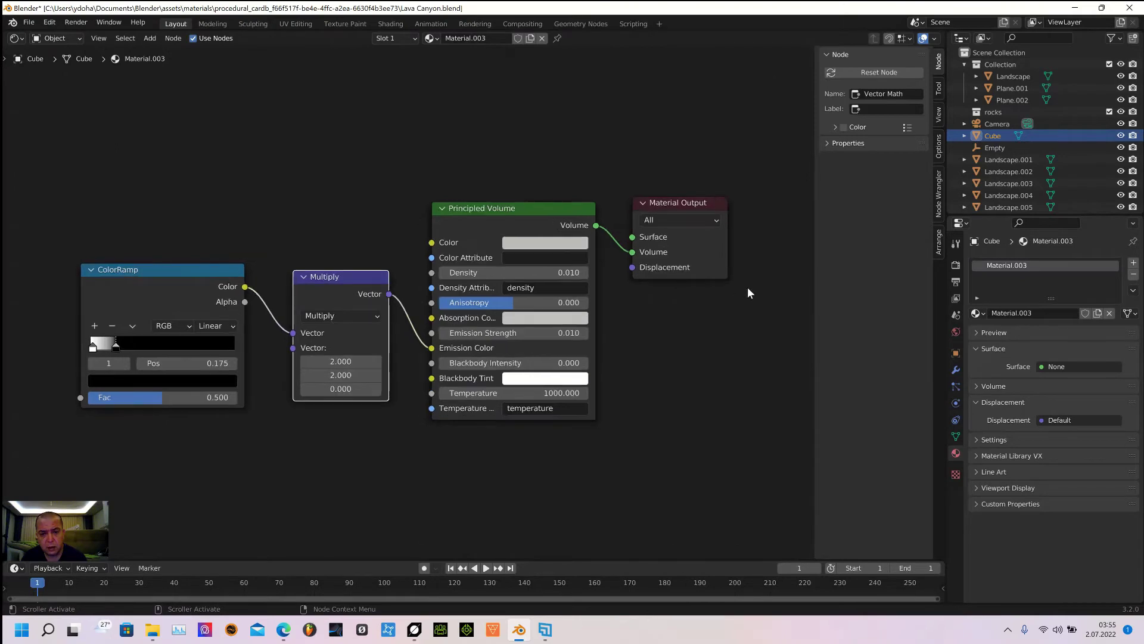
{"action": "scroll", "coordinate": [744, 283], "scroll_direction": "up", "scroll_amount": 1}
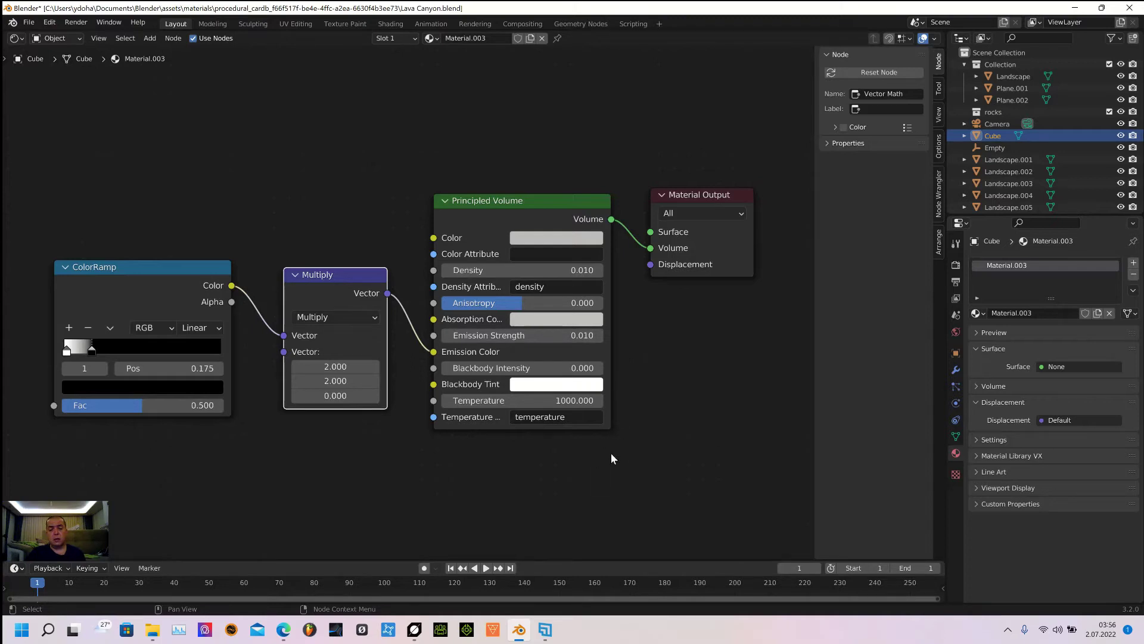
{"action": "middle_click_drag", "start_coordinate": [611, 453], "coordinate": [618, 447]}
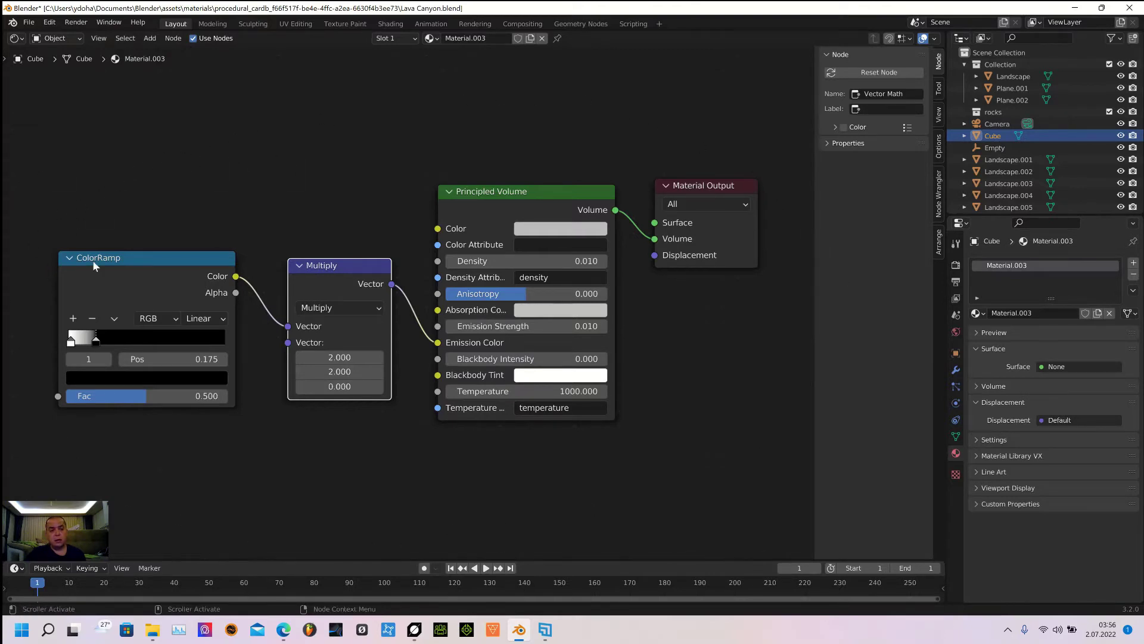
Return the Shader Editor area to the 3D Viewport and deselect the atmosphere Cube.
{"action": "left_click", "coordinate": [13, 39]}
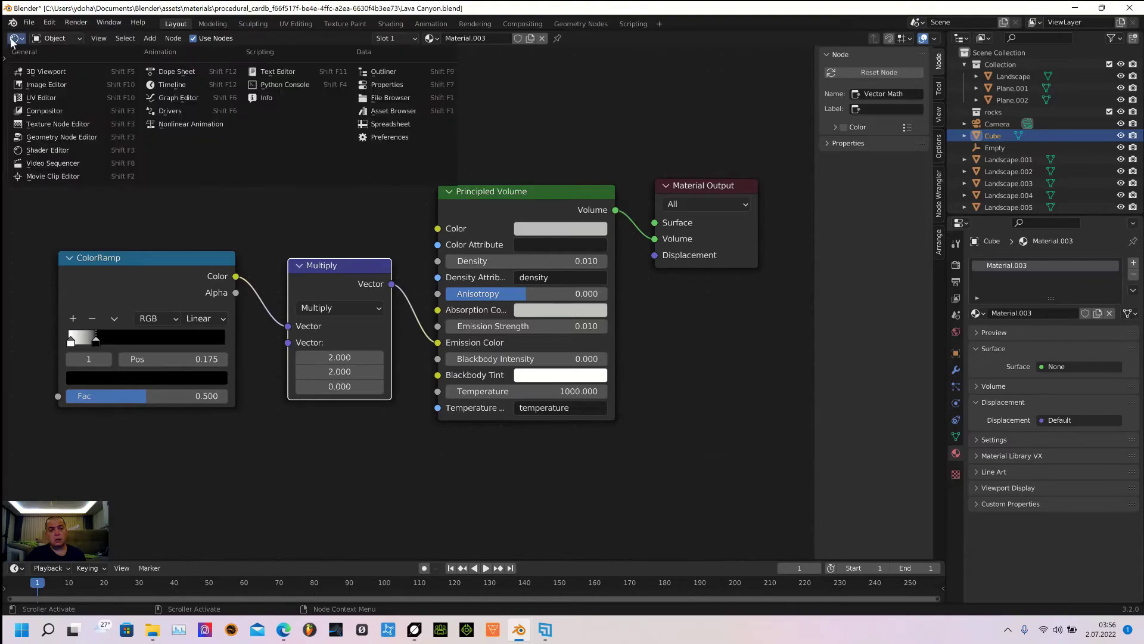
{"action": "left_click", "coordinate": [39, 72]}
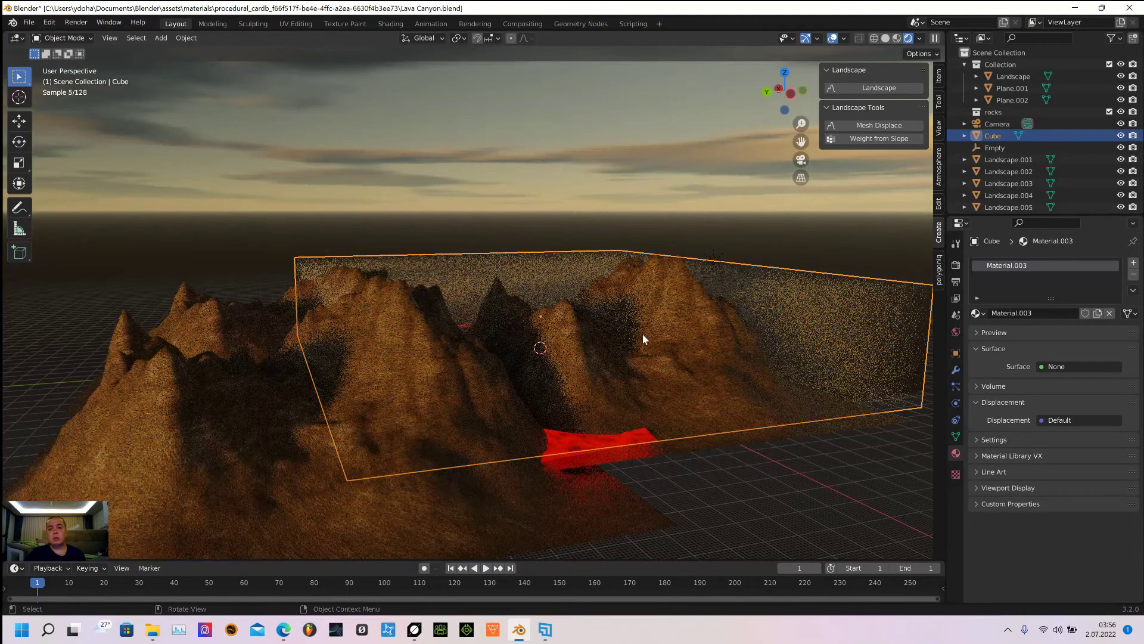
{"action": "left_click", "coordinate": [806, 505]}
Examine the rendered atmosphere volume around the mountains and lava channels up close from several angles.
{"action": "mouse_move", "coordinate": [806, 504]}
{"action": "middle_mouse_down"}
{"action": "mouse_move", "coordinate": [785, 511]}
{"action": "mouse_move", "coordinate": [728, 491]}
{"action": "mouse_move", "coordinate": [529, 500]}
{"action": "mouse_move", "coordinate": [396, 460]}
{"action": "mouse_move", "coordinate": [335, 459]}
{"action": "mouse_move", "coordinate": [322, 444]}
{"action": "mouse_move", "coordinate": [305, 452]}
{"action": "mouse_move", "coordinate": [392, 470]}
{"action": "mouse_move", "coordinate": [432, 518]}
{"action": "mouse_move", "coordinate": [525, 497]}
{"action": "mouse_move", "coordinate": [475, 487]}
{"action": "mouse_move", "coordinate": [485, 455]}
{"action": "mouse_move", "coordinate": [544, 432]}
{"action": "mouse_move", "coordinate": [514, 382]}
{"action": "mouse_move", "coordinate": [581, 362]}
{"action": "mouse_move", "coordinate": [692, 380]}
{"action": "mouse_move", "coordinate": [672, 377]}
{"action": "mouse_move", "coordinate": [551, 434]}
{"action": "mouse_move", "coordinate": [655, 424]}
{"action": "mouse_move", "coordinate": [688, 412]}
{"action": "mouse_move", "coordinate": [681, 400]}
{"action": "middle_mouse_up"}
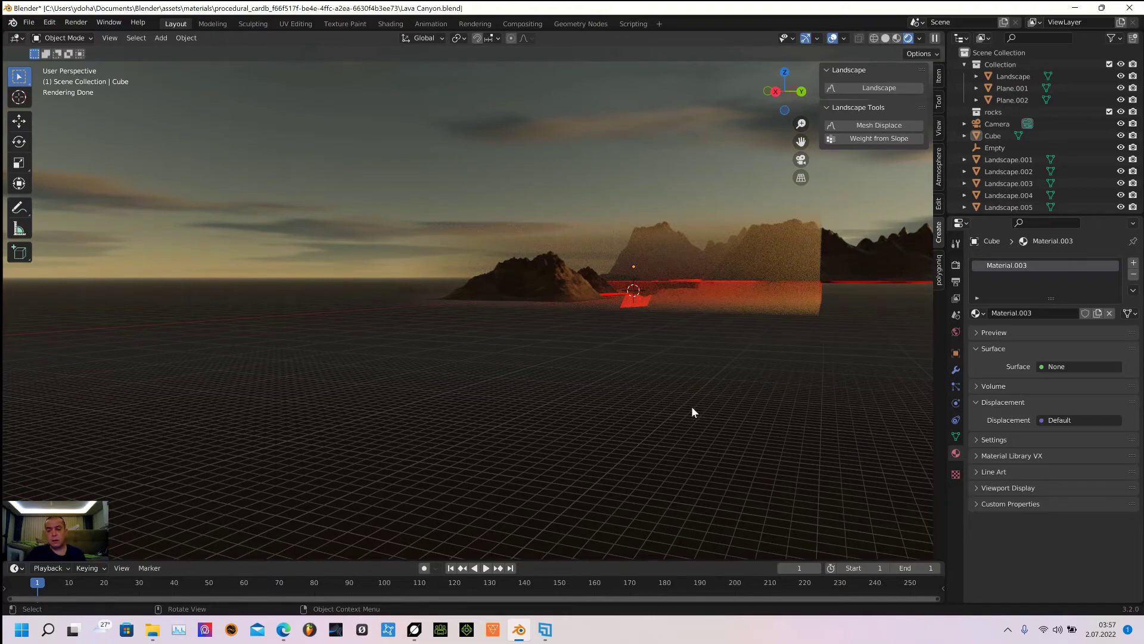
{"action": "middle_click_drag", "start_coordinate": [692, 407], "coordinate": [659, 411]}
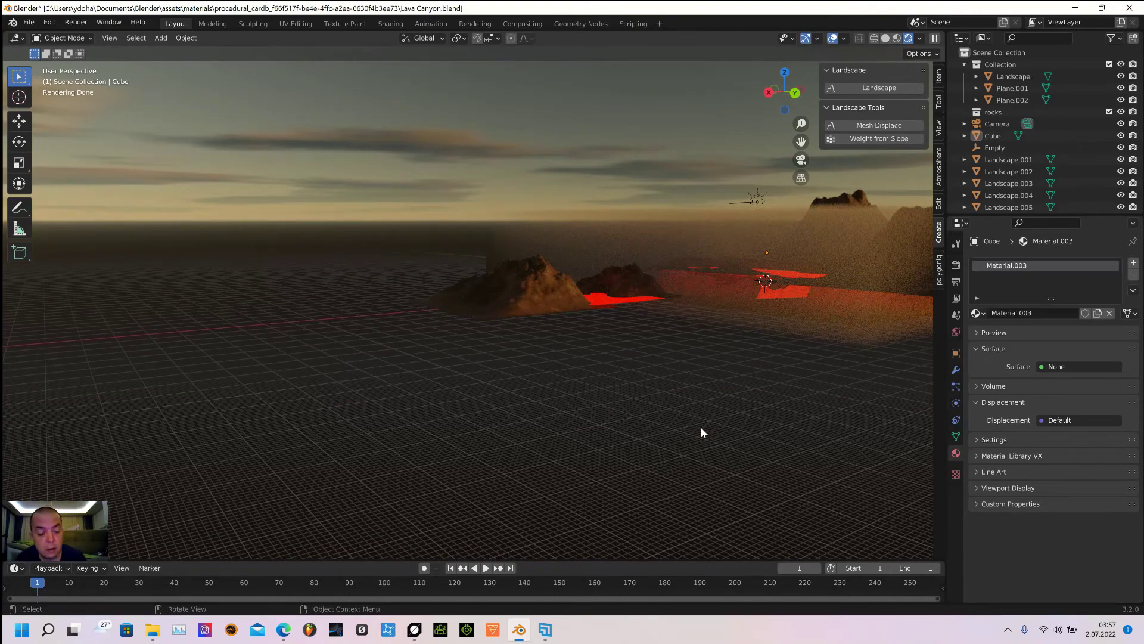
{"action": "middle_click_drag", "start_coordinate": [742, 413], "coordinate": [529, 453], "text": "shift"}
{"action": "scroll", "coordinate": [545, 445], "scroll_direction": "up", "scroll_amount": 5}
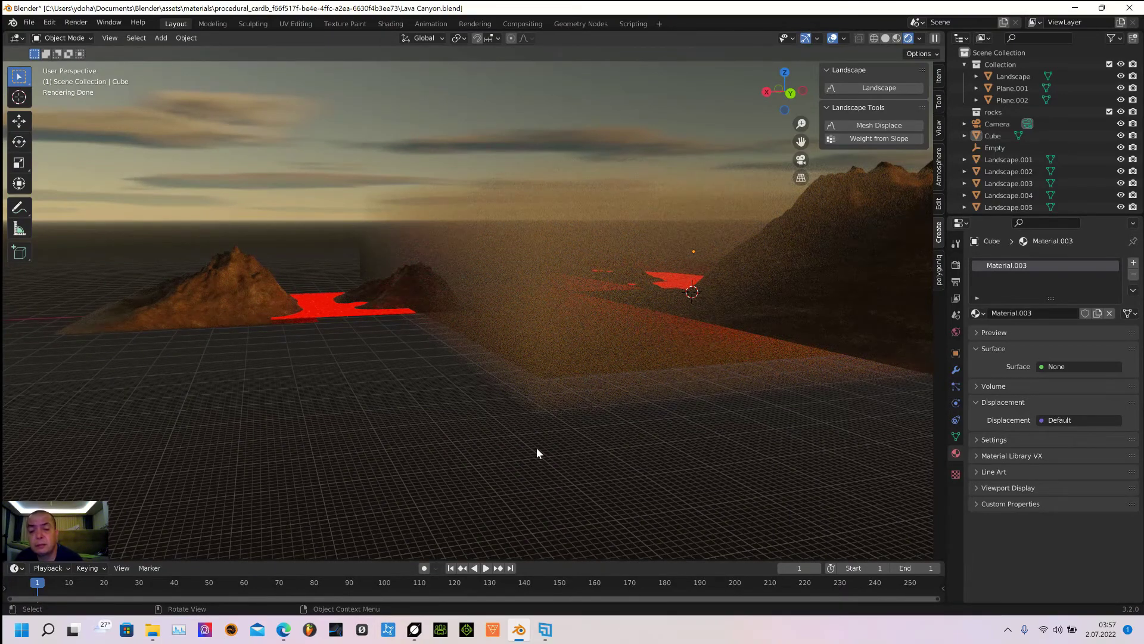
{"action": "middle_click_drag", "start_coordinate": [581, 448], "coordinate": [627, 480]}
{"action": "scroll", "coordinate": [626, 479], "scroll_direction": "up", "scroll_amount": 3}
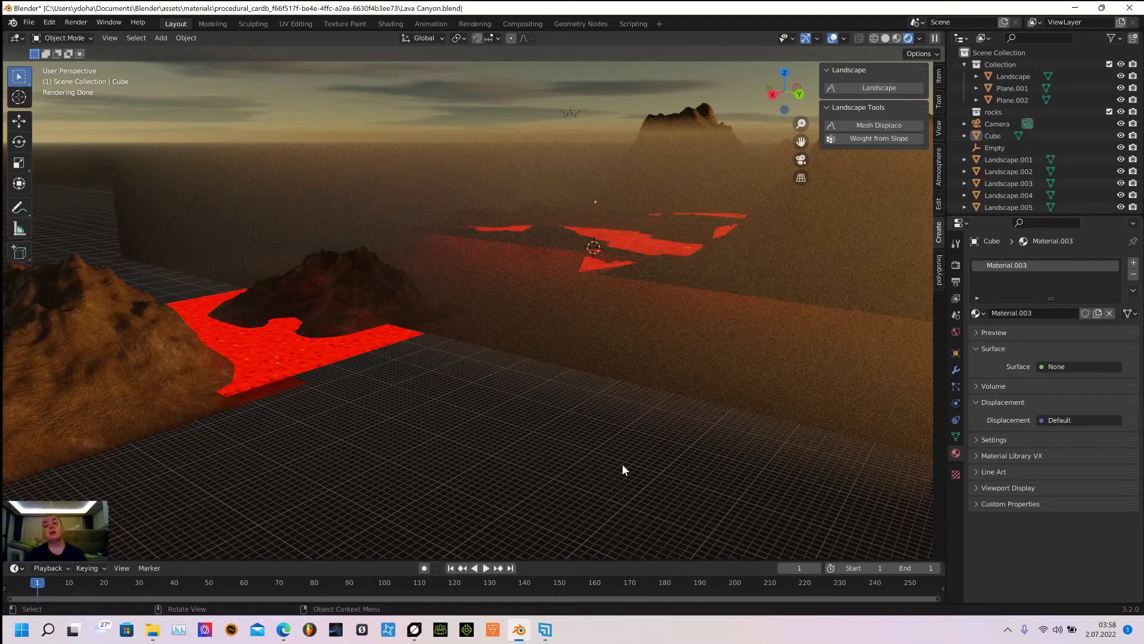
{"action": "middle_click_drag", "start_coordinate": [673, 483], "coordinate": [627, 491]}
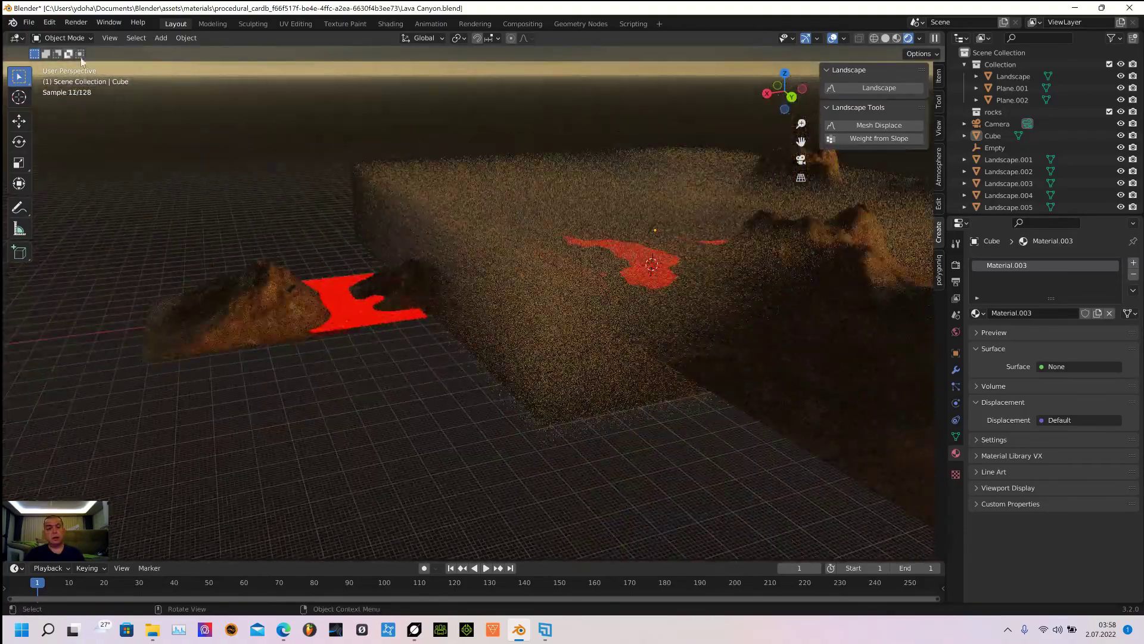
Review the CUDA devices for Cycles rendering in the system preferences and save the preferences.
{"action": "left_click", "coordinate": [48, 23]}
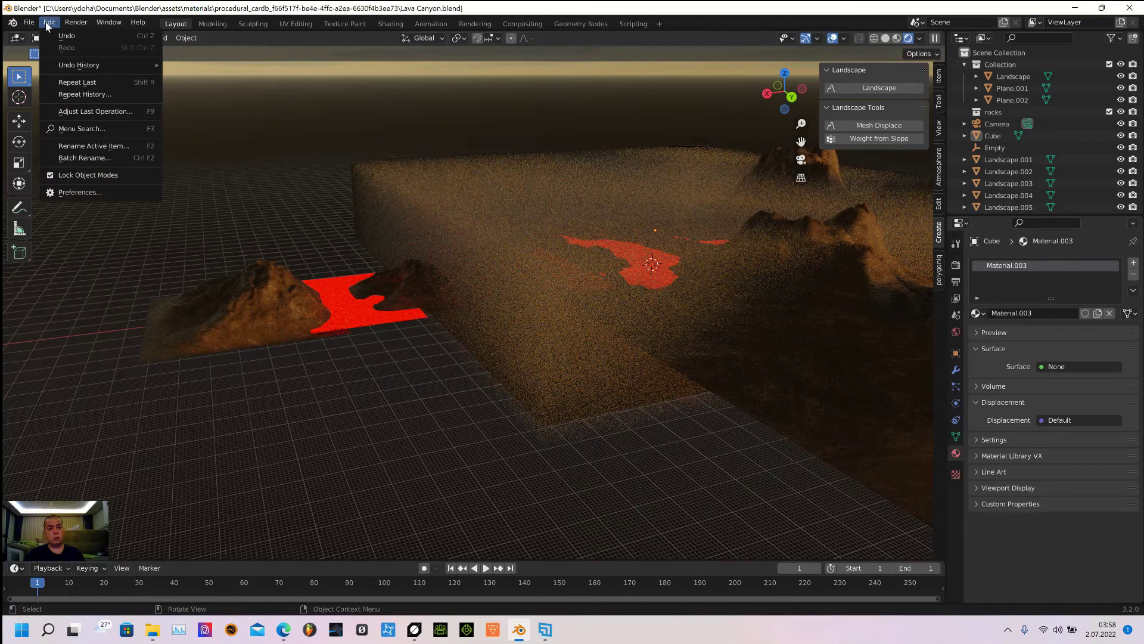
{"action": "left_click", "coordinate": [79, 192]}
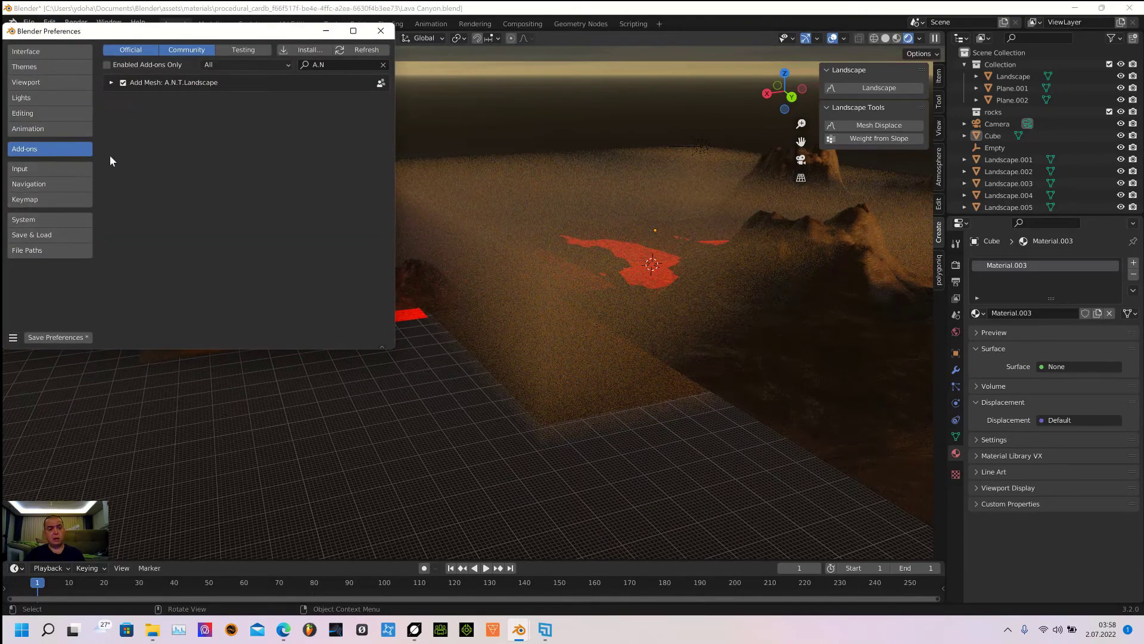
{"action": "left_click", "coordinate": [53, 218]}
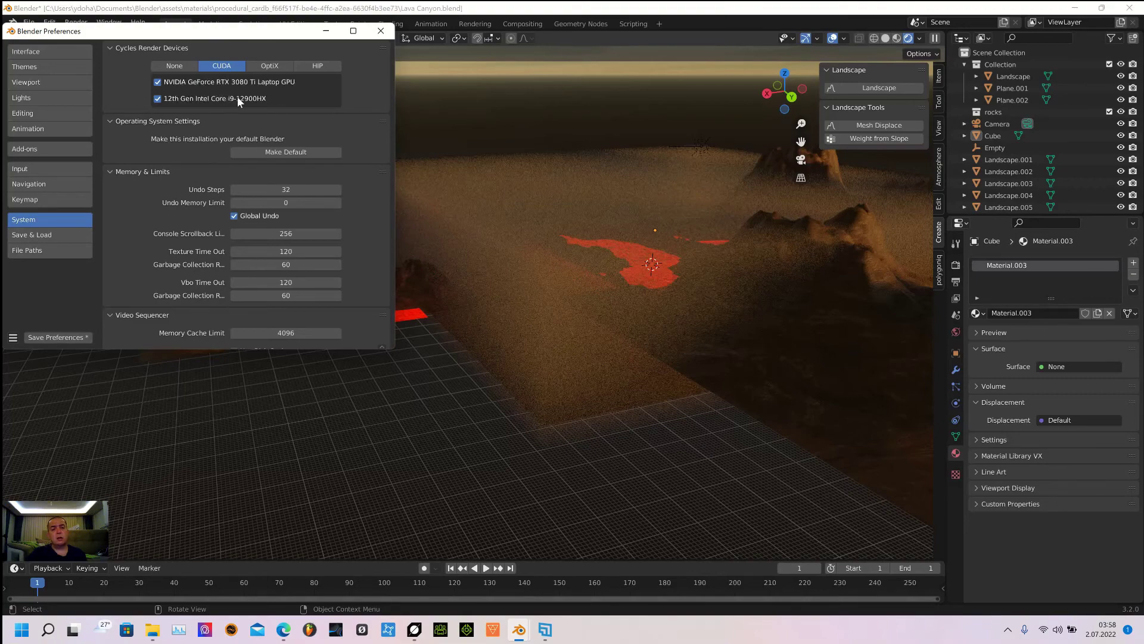
{"action": "left_click", "coordinate": [39, 338]}
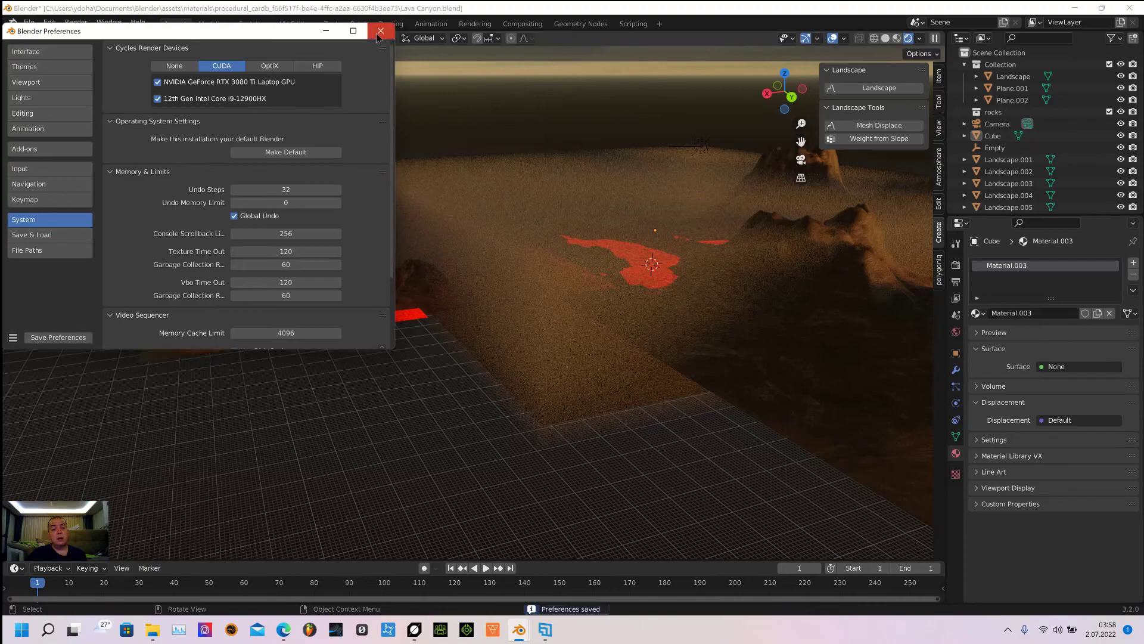
{"action": "left_click", "coordinate": [377, 34]}
View the whole lava canyon with its atmosphere volume from farther away and from different sides.
{"action": "middle_click_drag", "start_coordinate": [677, 467], "coordinate": [590, 434]}
{"action": "scroll", "coordinate": [587, 433], "scroll_direction": "down", "scroll_amount": 3}
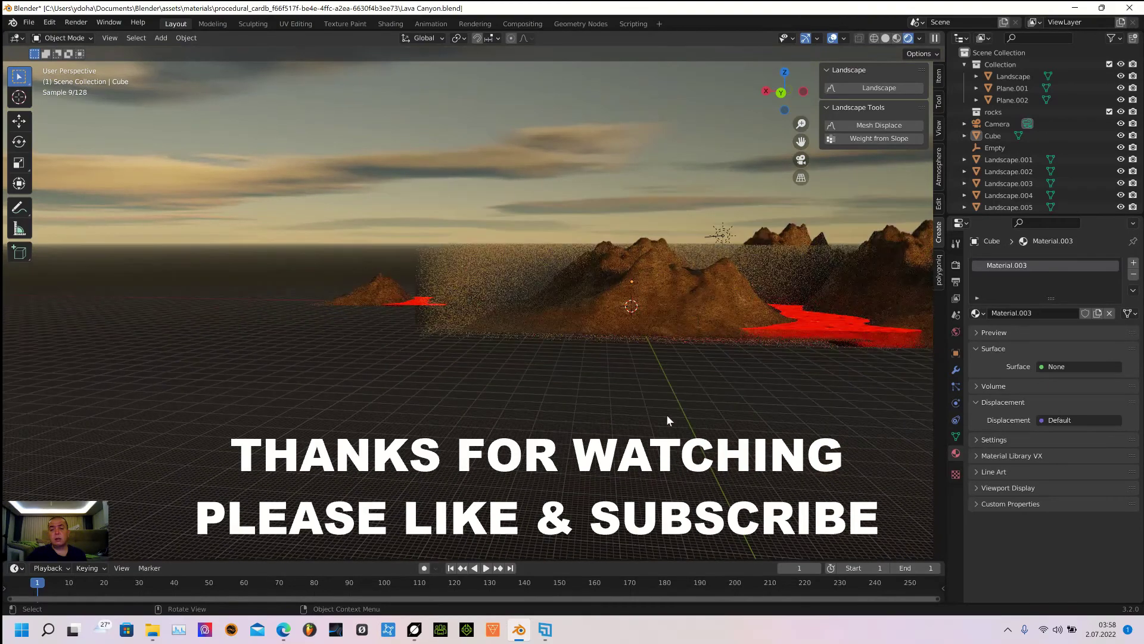
{"action": "middle_click_drag", "start_coordinate": [666, 416], "coordinate": [397, 389]}
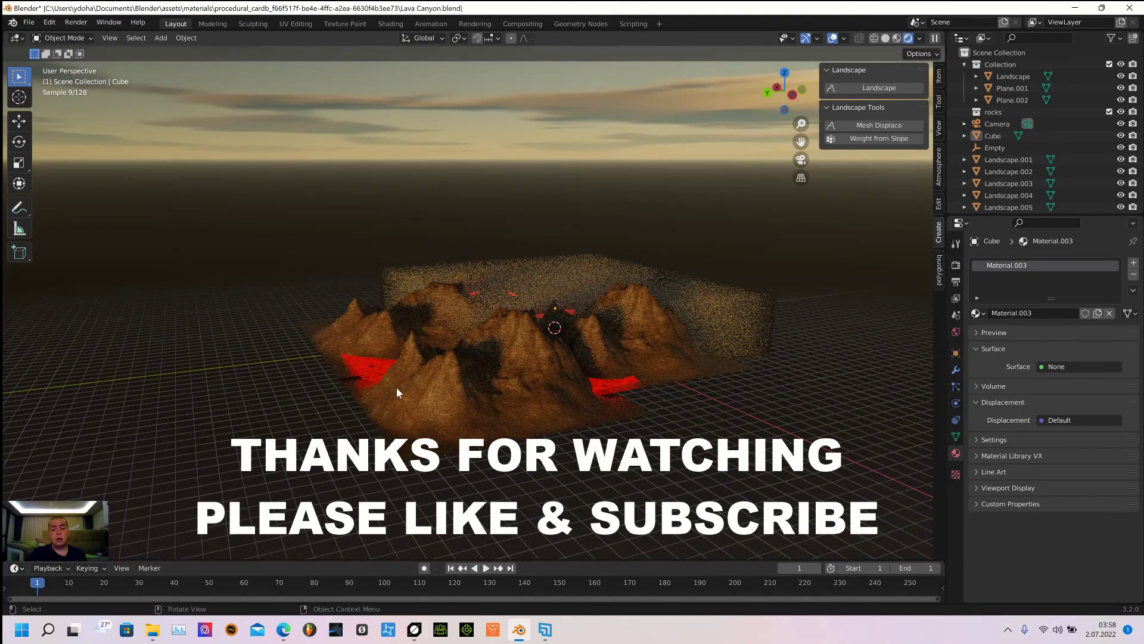